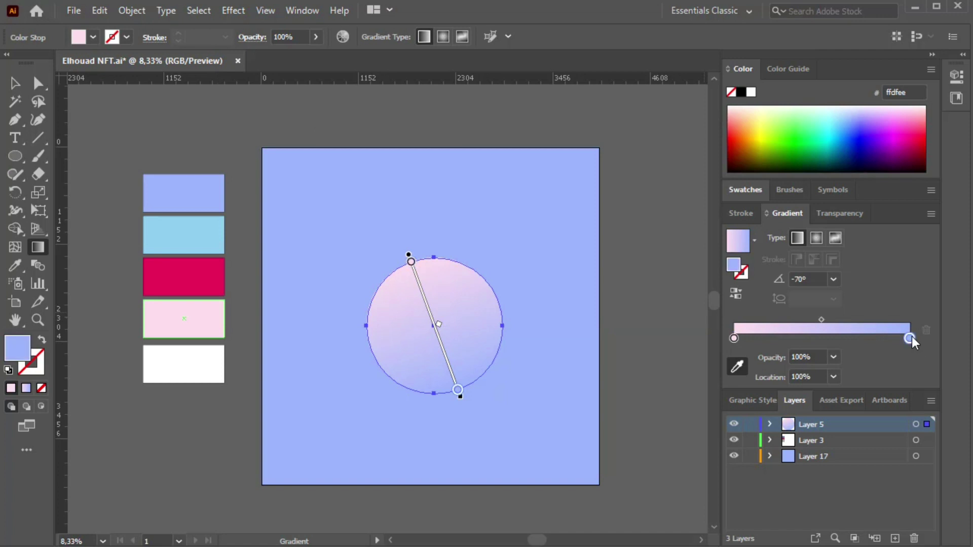
Fill the circle entirely with the palette's pink and give it a 15 pt black stroke.
left_click(212, 320)
key("v")
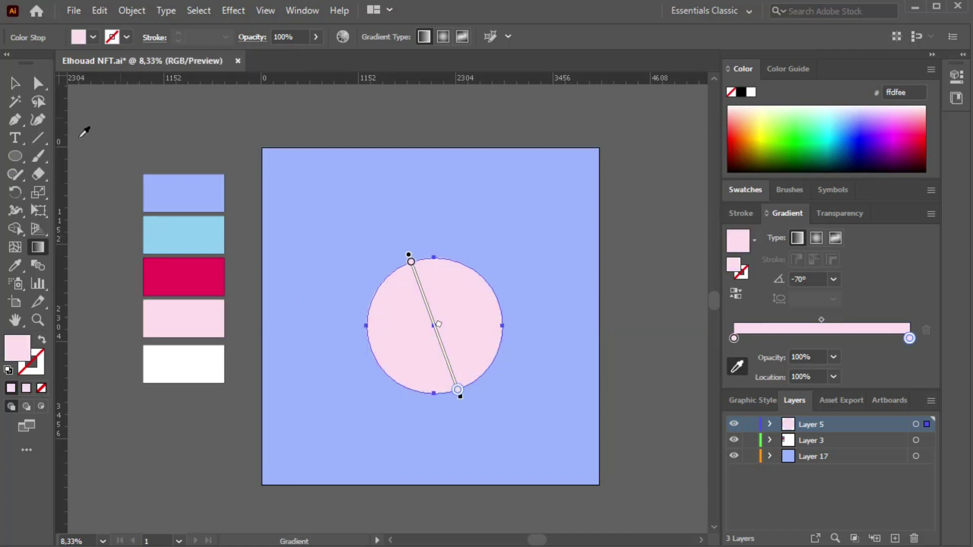
left_click(126, 36)
left_click(39, 70)
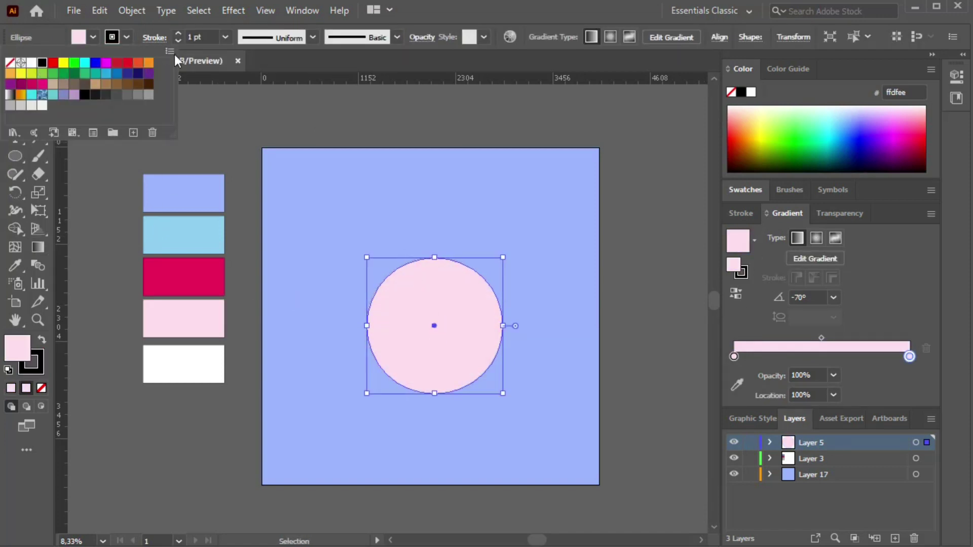
left_click(178, 32)
left_click(178, 32)
left_click(178, 33)
left_click(178, 32)
left_click(179, 32)
left_click(179, 32)
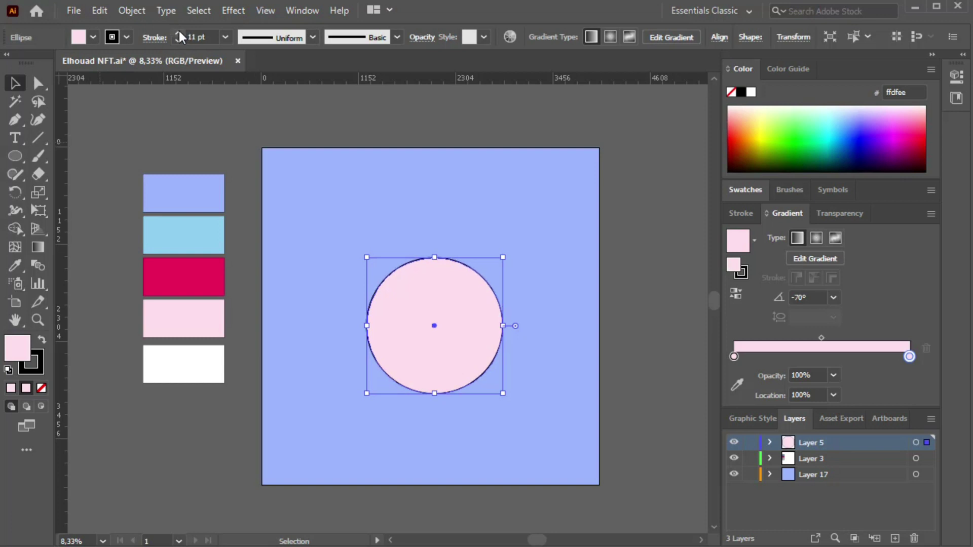
left_click(178, 32)
Flatten the pink circle slightly by lowering its upper edge, and deselect it.
left_click_drag(435, 259, 435, 264)
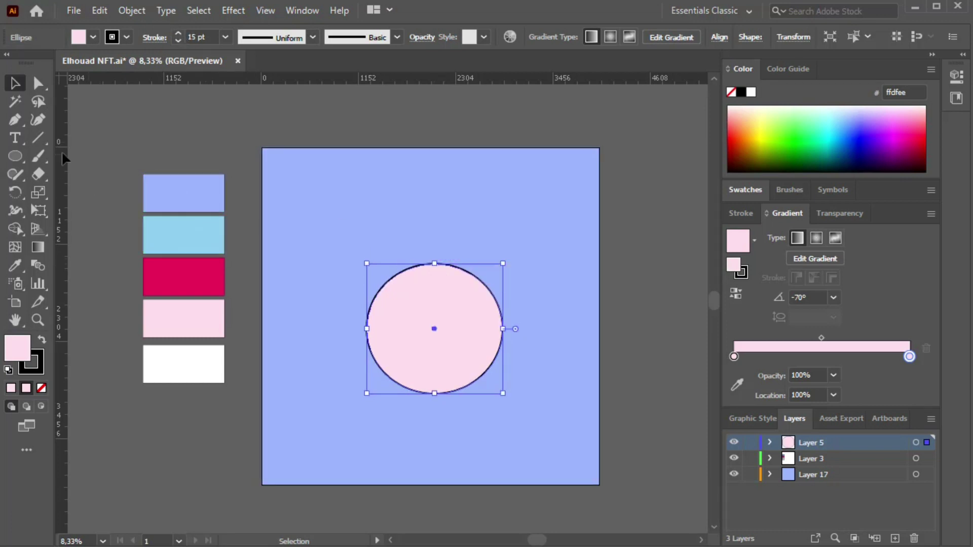
left_click(97, 135)
Add a new layer and draw an upright oval eye on the right half of the pink head.
left_click(38, 320)
left_click(410, 337)
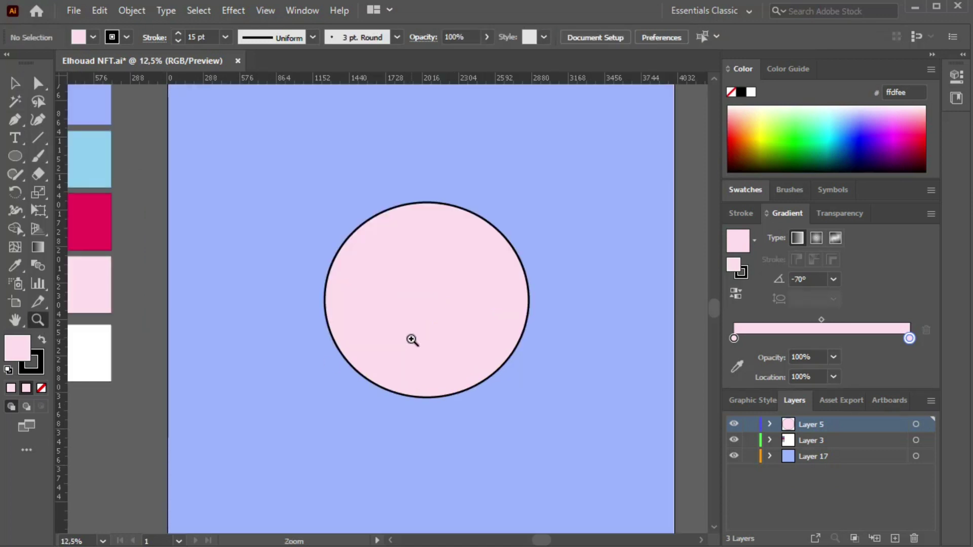
left_click(15, 83)
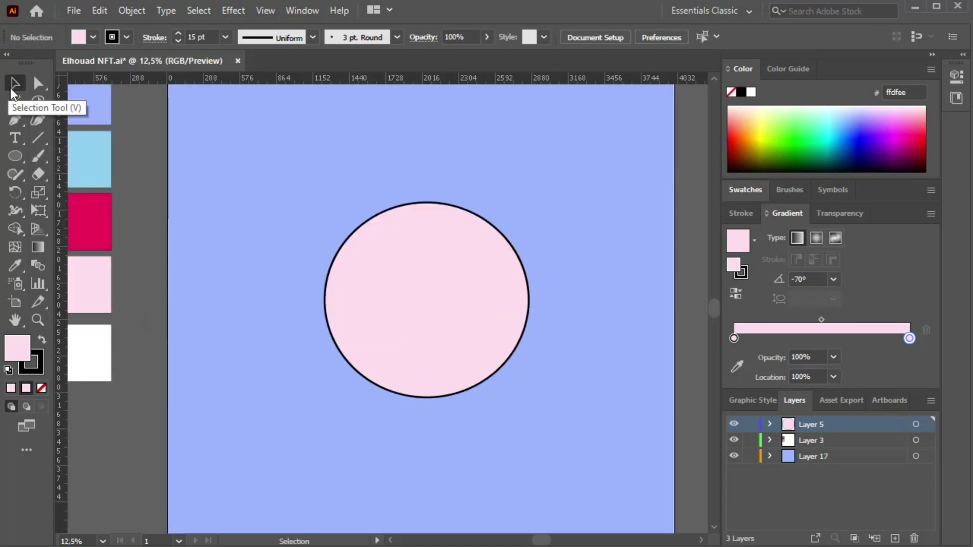
left_click(894, 539)
left_click(13, 158)
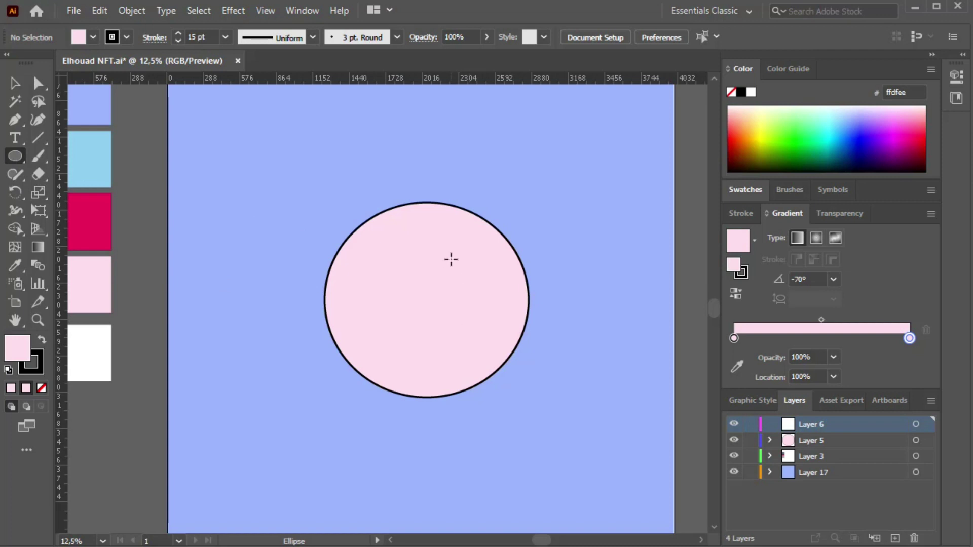
left_click_drag(458, 261, 512, 330)
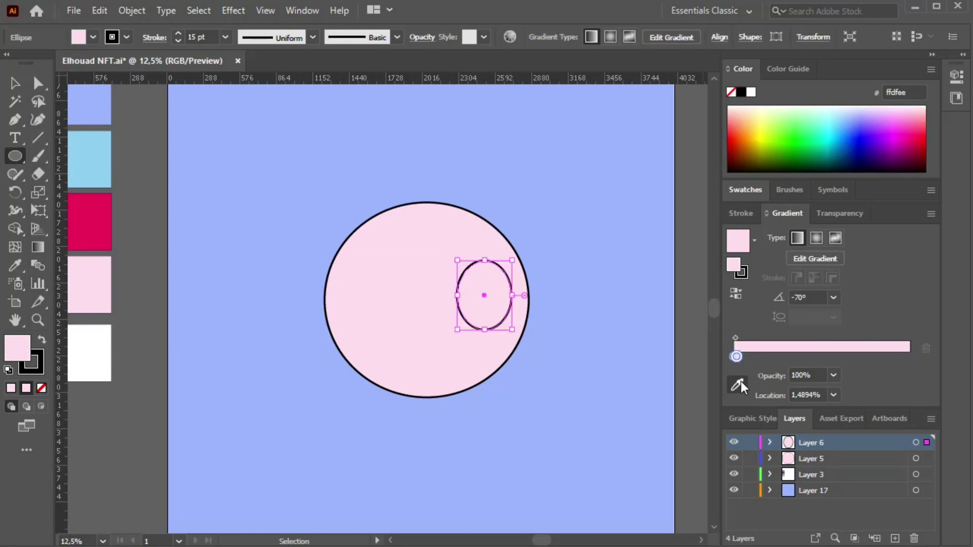
Fill the oval eye with the palette's crimson at both ends of its gradient.
left_click_drag(792, 356, 911, 357)
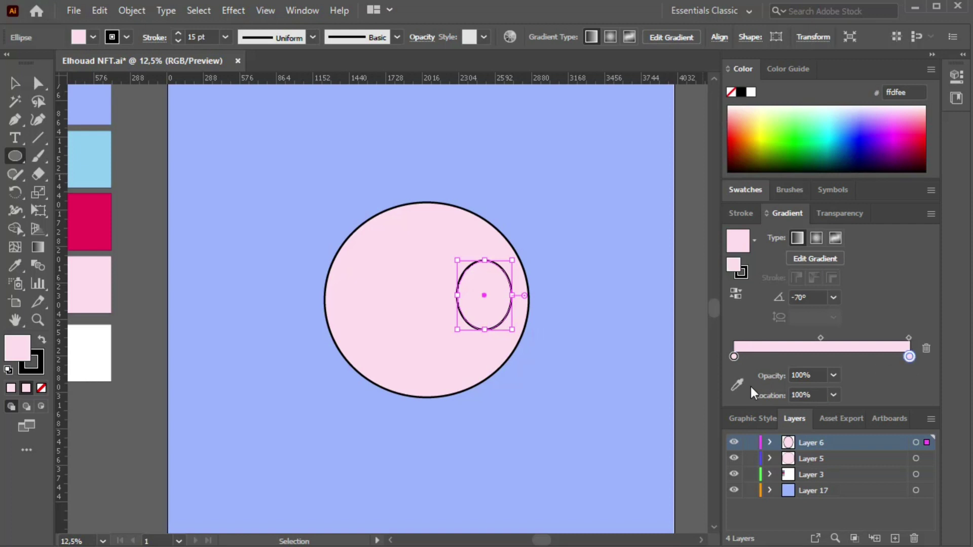
left_click(737, 384)
left_click(108, 208)
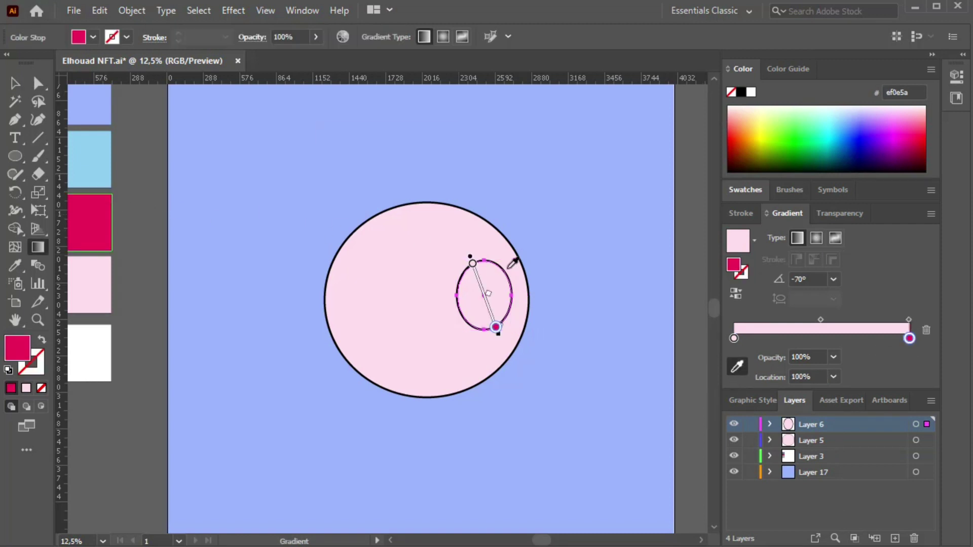
left_click(735, 338)
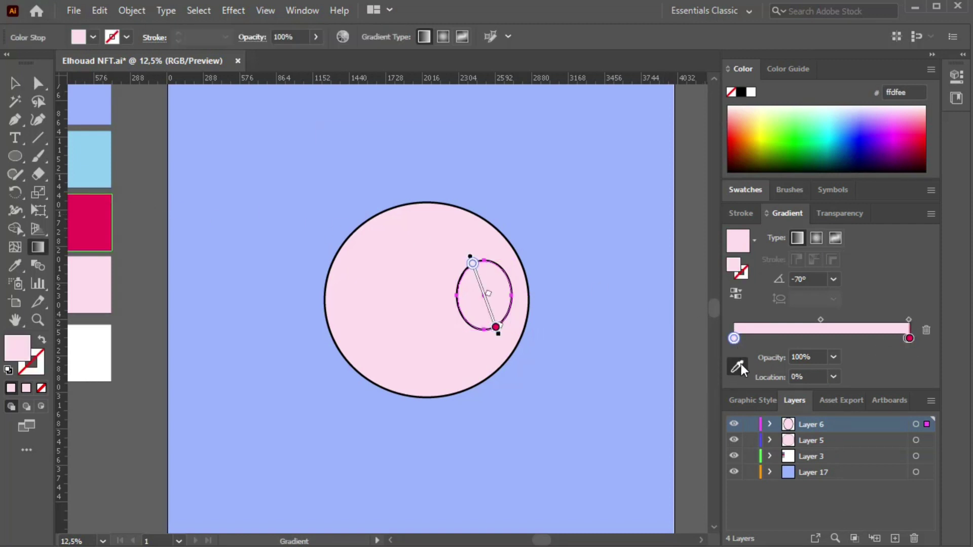
left_click_drag(912, 337, 733, 337)
left_click(907, 338)
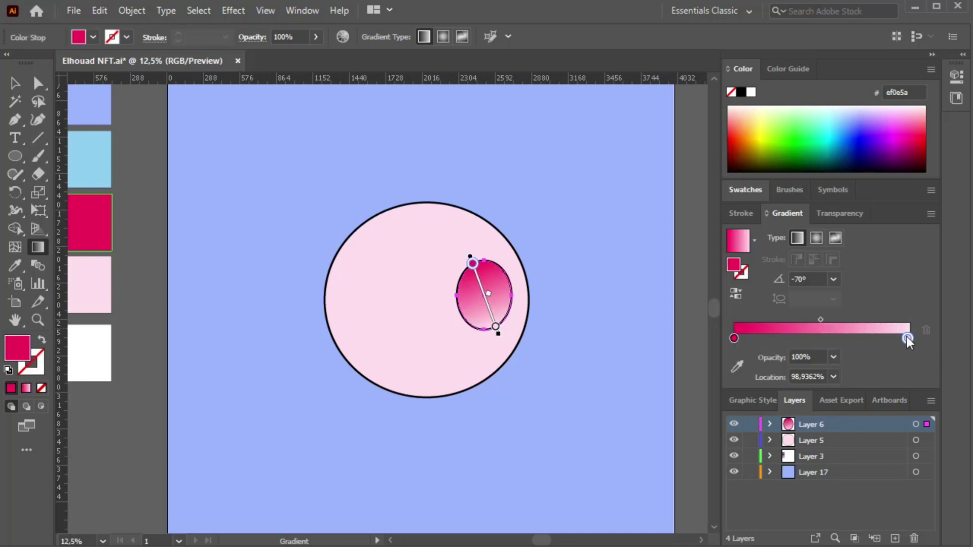
left_click(736, 367)
left_click(96, 223)
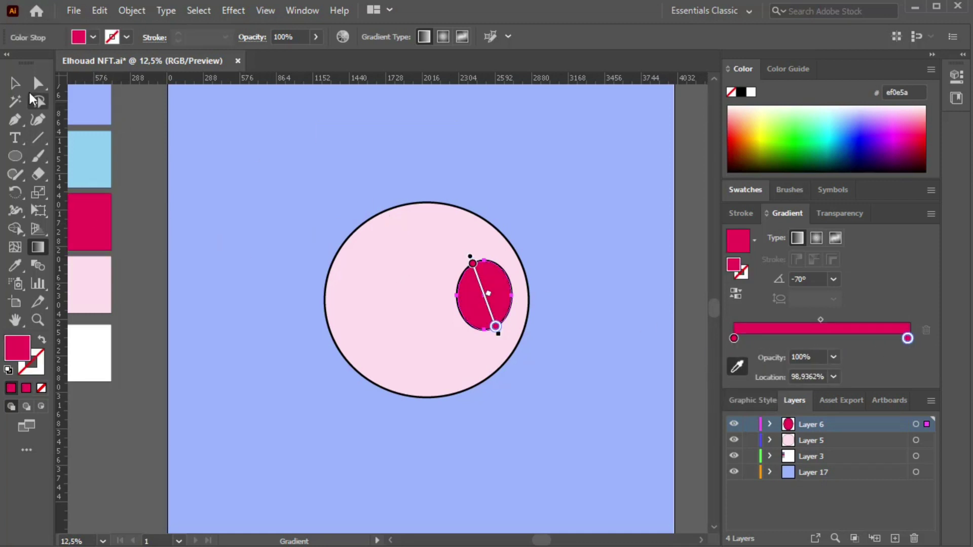
Duplicate the crimson eye onto the left half of the head and nudge the copy up level with the original.
left_click(15, 82)
left_click_drag(494, 314, 385, 318)
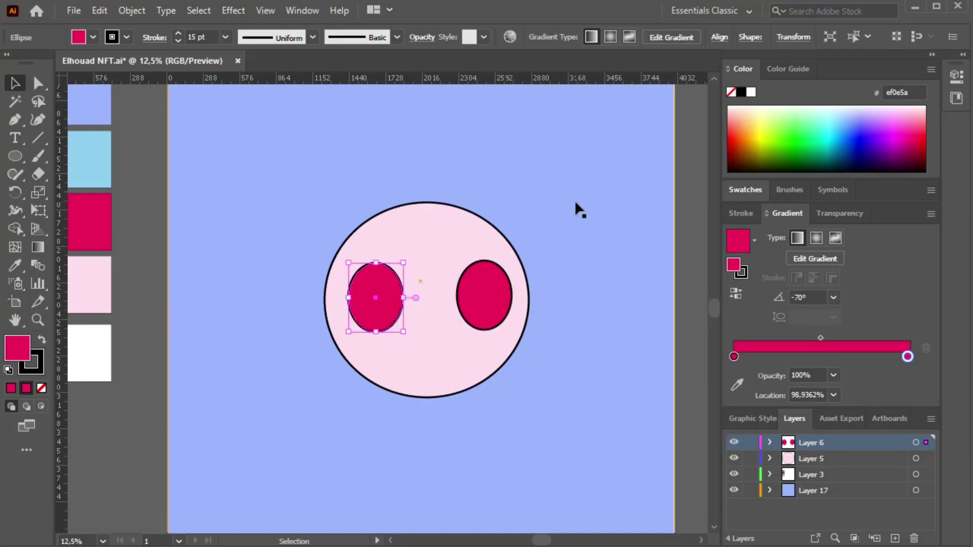
key("Up")
key("Up")
key("Up")
key("Up")
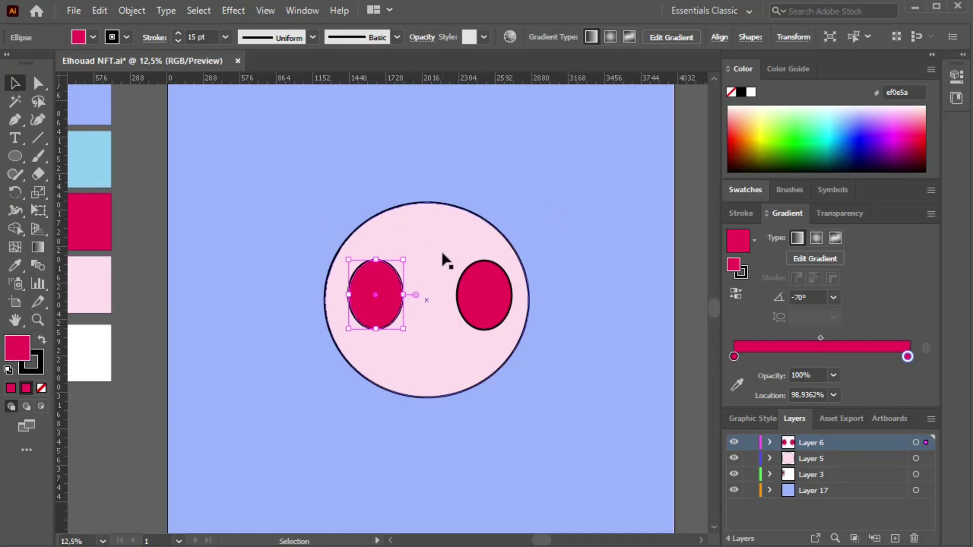
Nudge the crimson eyes slightly higher on the head and deselect them.
left_click(494, 314)
key("Up")
key("Up")
key("Up")
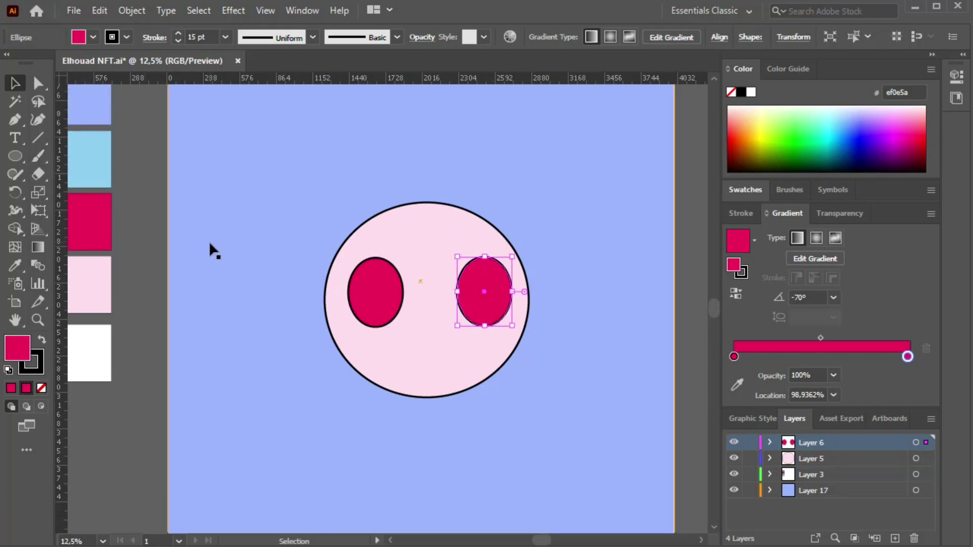
left_click(142, 175)
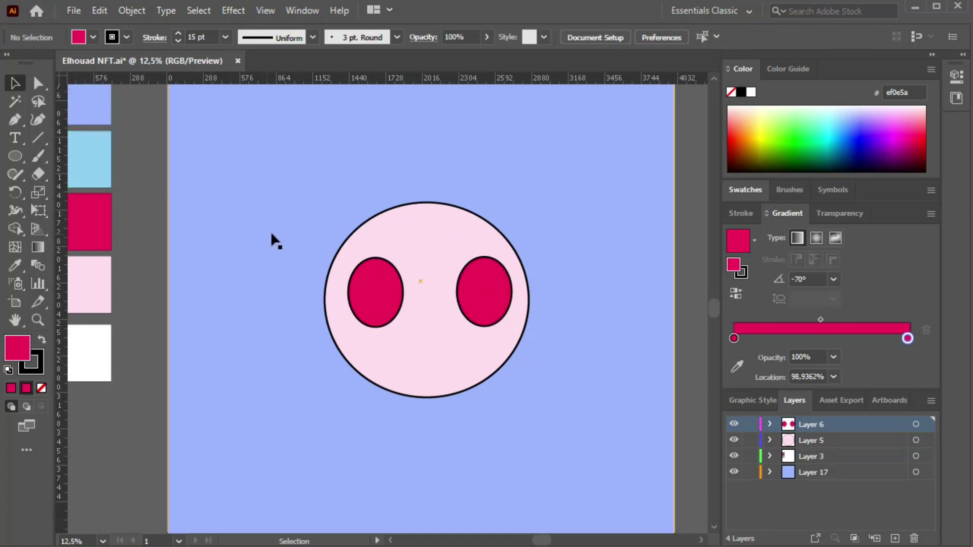
Add another layer and draw a smaller oval pupil inside the right crimson eye.
left_click(17, 158)
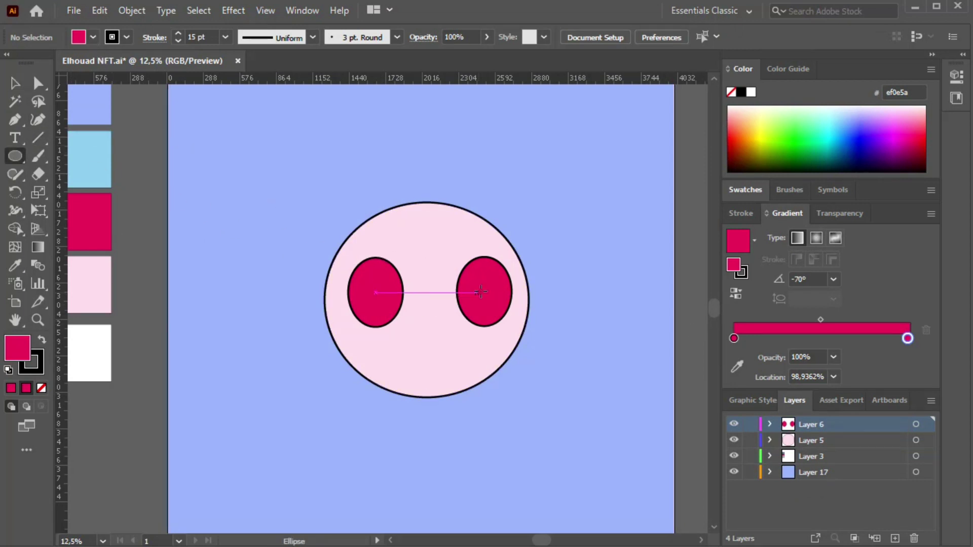
left_click(892, 536)
mouse_move(476, 274)
left_mouse_down()
mouse_move(518, 315)
mouse_move(506, 313)
left_mouse_up()
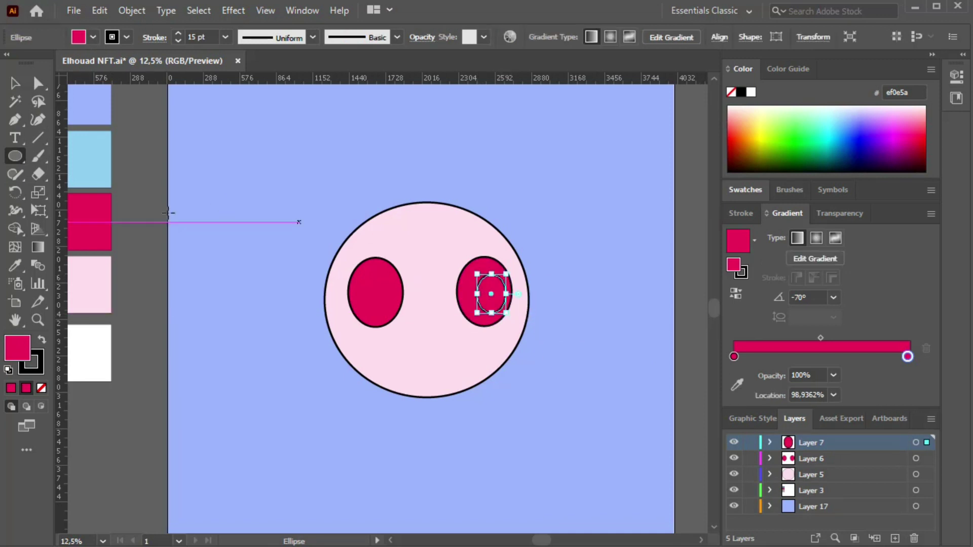
Fill the pupil with the palette's light blue at both ends of its gradient.
mouse_move(739, 357)
left_mouse_down()
mouse_move(820, 357)
mouse_move(732, 356)
left_mouse_up()
left_click(737, 385)
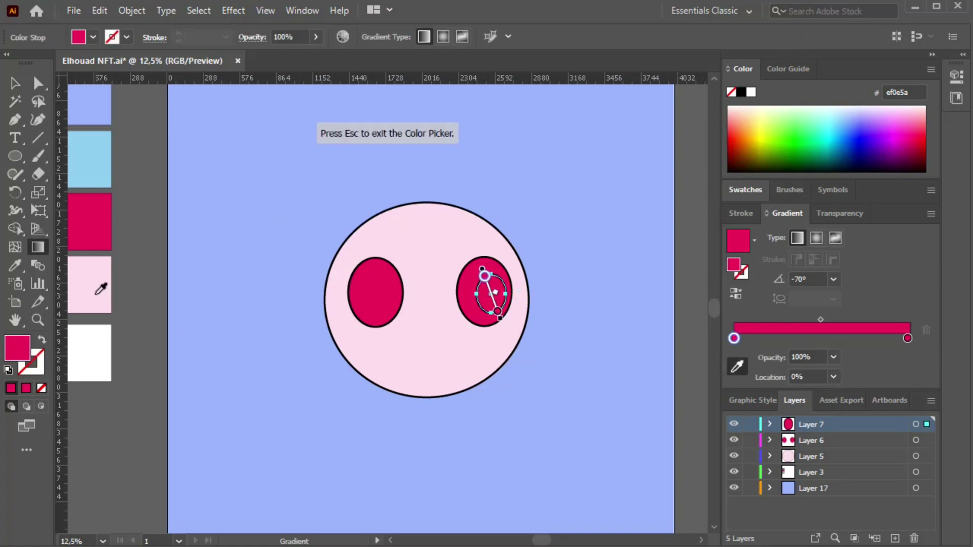
left_click(90, 136)
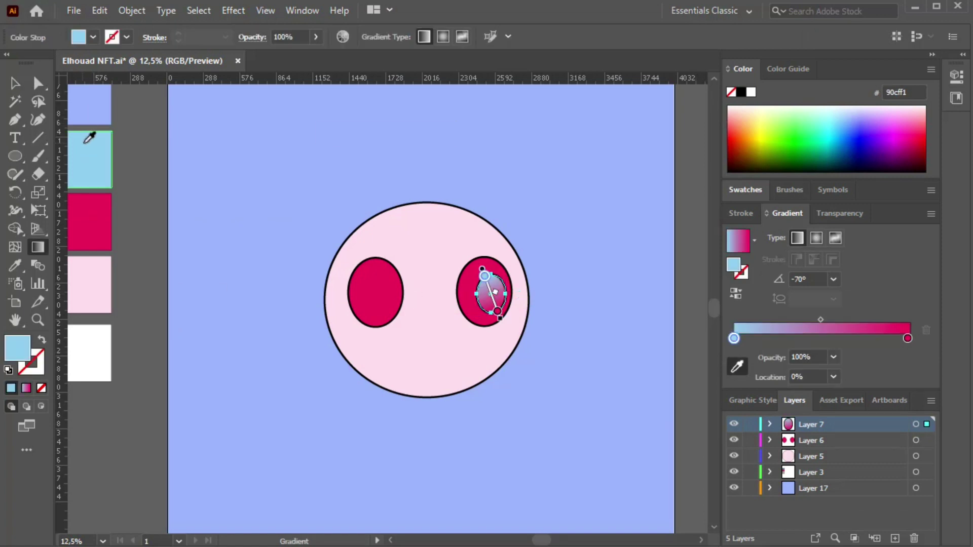
left_click(907, 338)
left_click(736, 366)
left_click(103, 161)
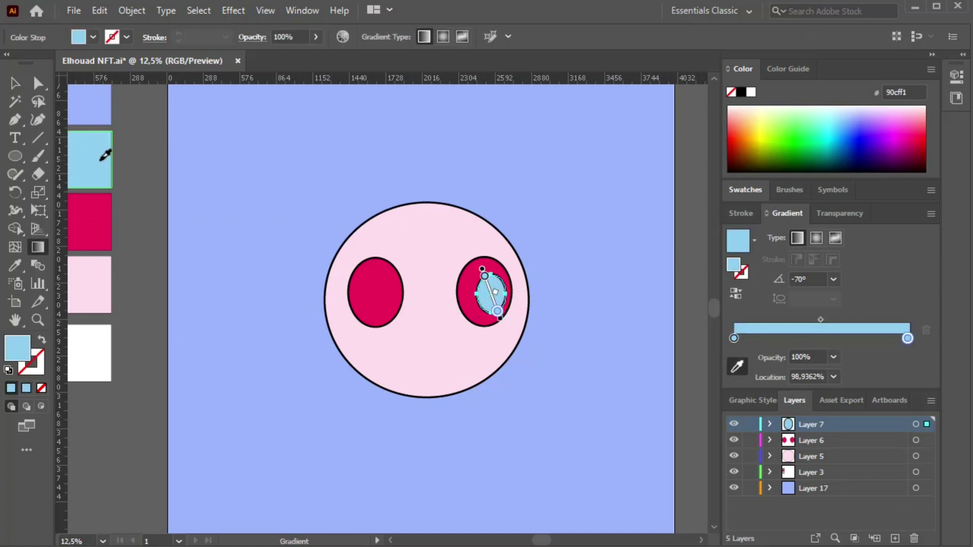
Duplicate the light blue pupil into the left crimson eye.
left_click(15, 83)
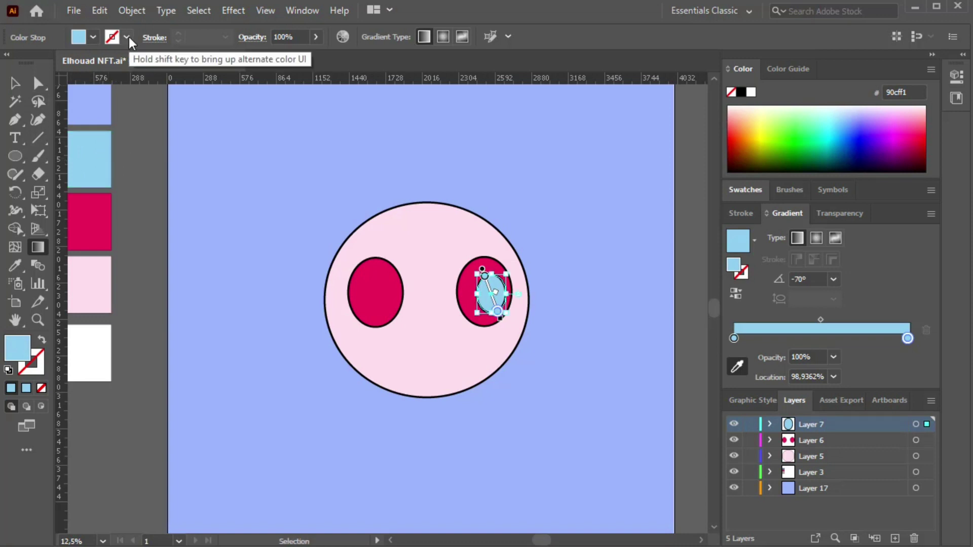
left_click(14, 83)
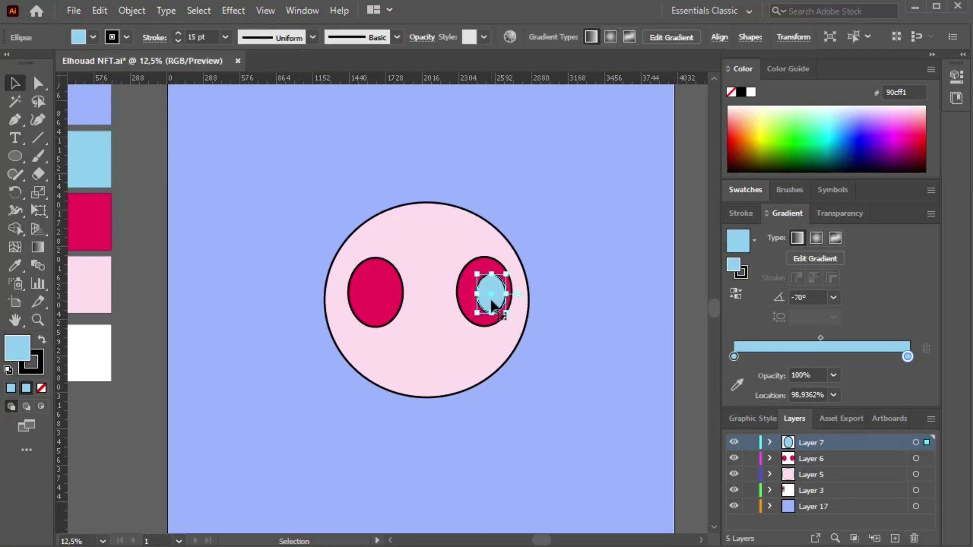
left_click_drag(492, 307, 380, 307)
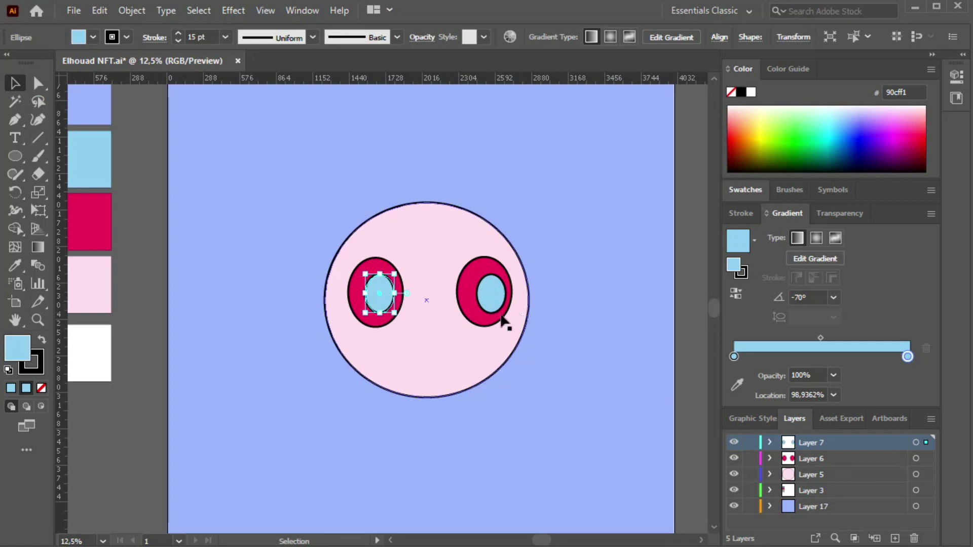
Reposition both light blue pupils so they sit slightly right of centre in their eyes.
left_click_drag(498, 310, 487, 308)
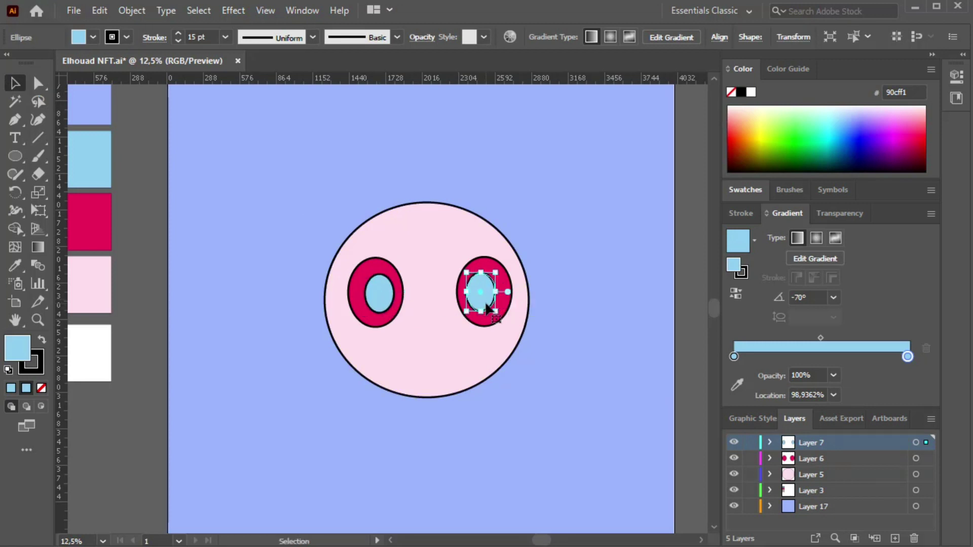
left_click_drag(381, 298, 372, 304)
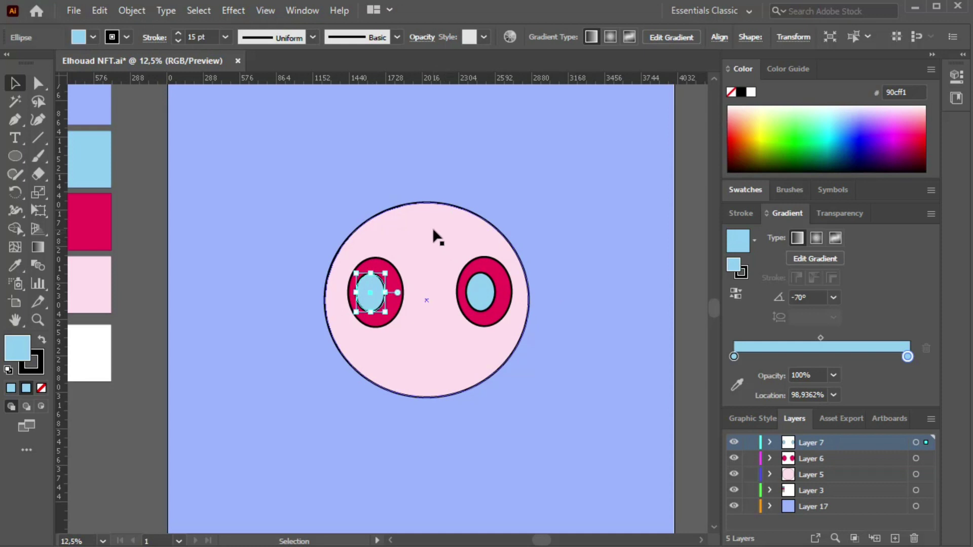
left_click_drag(493, 310, 499, 303)
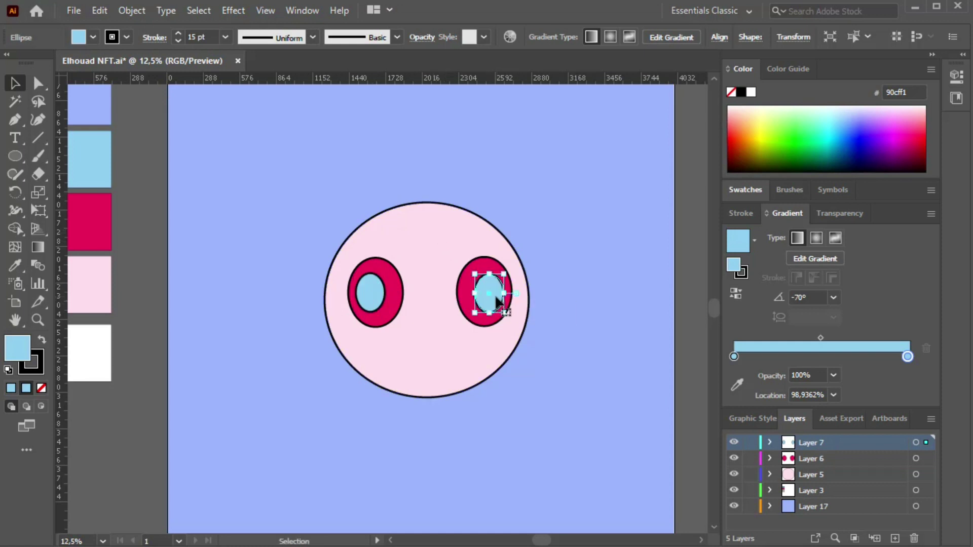
mouse_move(381, 304)
left_mouse_down()
mouse_move(402, 304)
mouse_move(387, 305)
left_mouse_up()
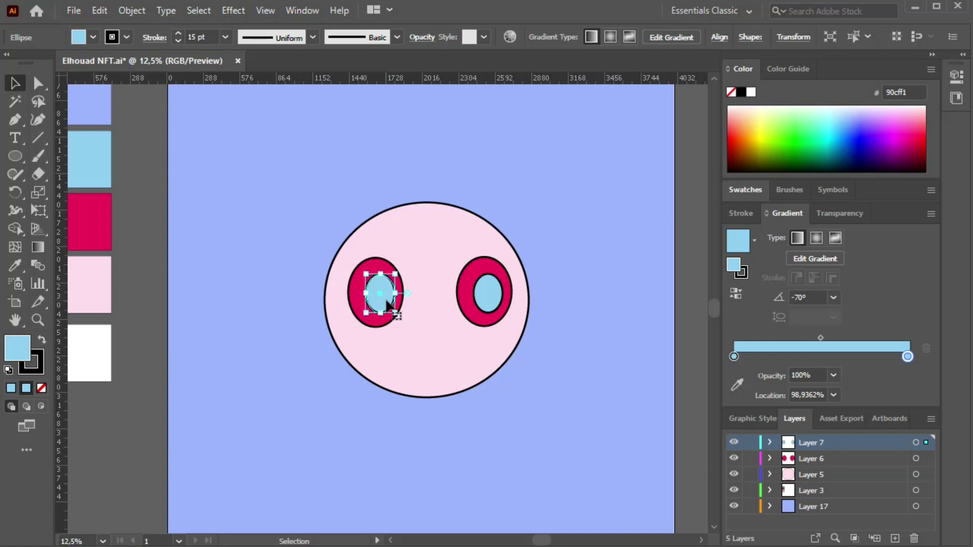
left_click(148, 279)
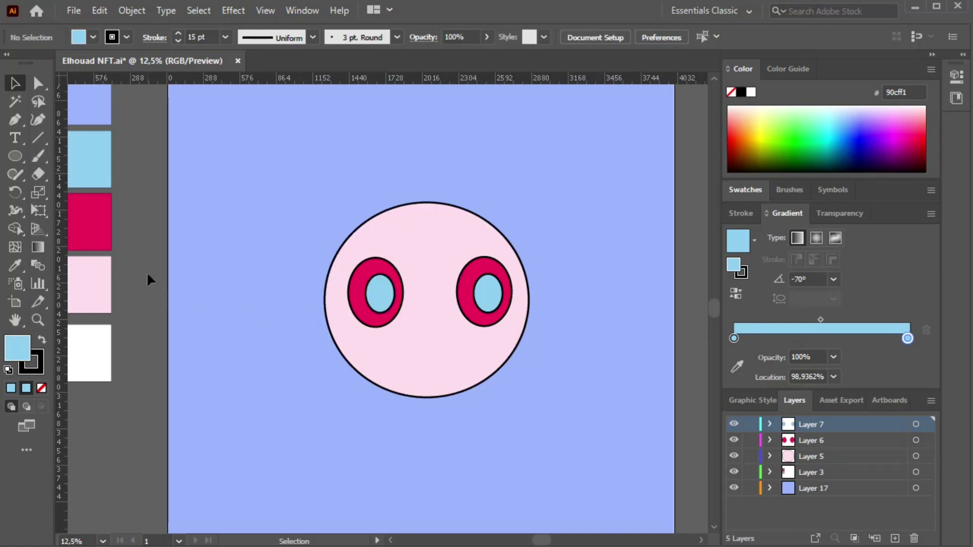
Recolour the left pupil bright green, using 0bff38 for the first gradient stop and 44ff48 for the second.
left_click(389, 306)
left_click(734, 356)
left_click(800, 135)
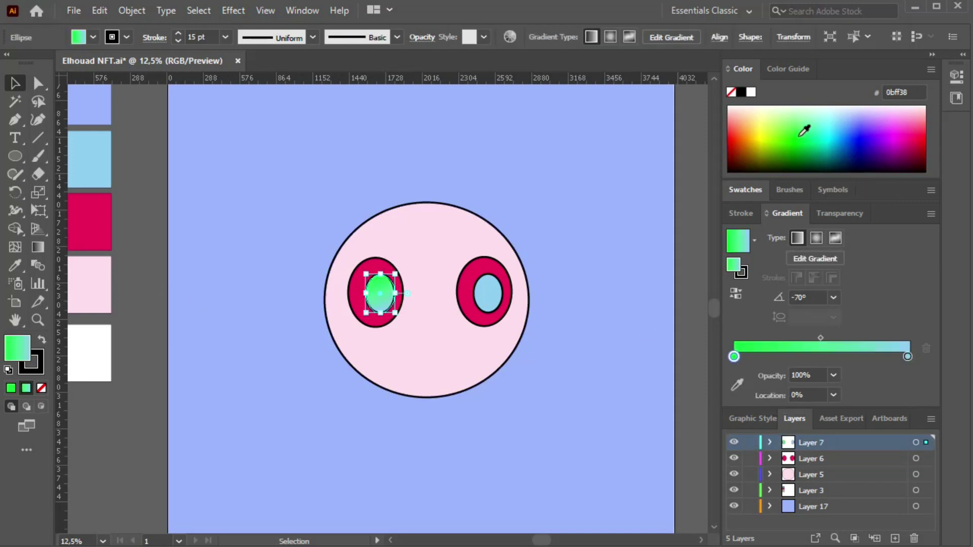
left_click(907, 357)
left_click(799, 124)
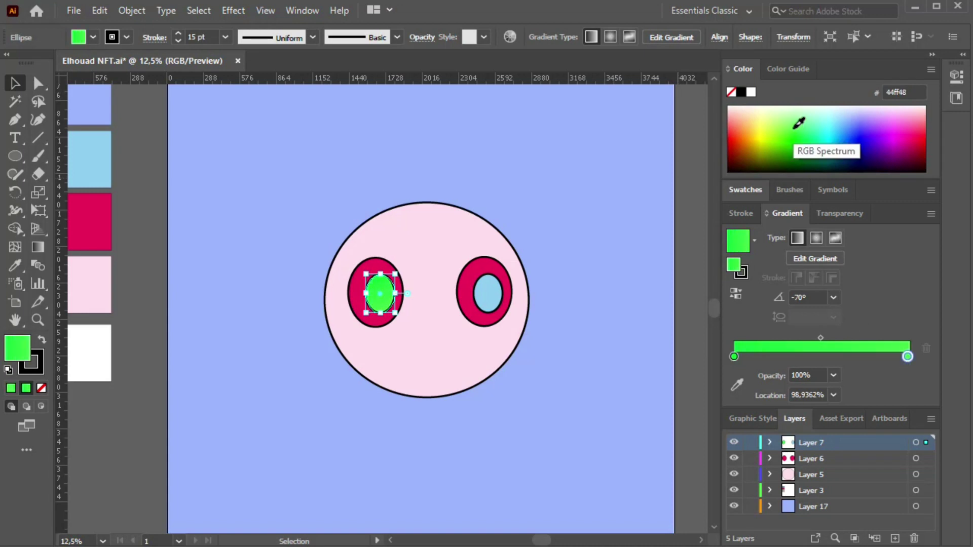
left_click(146, 148)
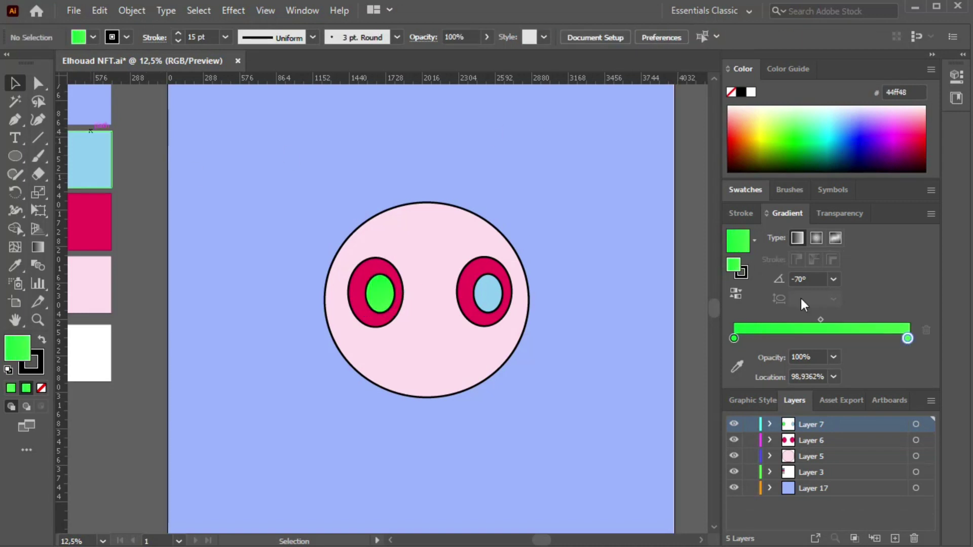
Create a new layer above the pupils and draw a small upright ellipse inside the green pupil.
left_click(38, 174)
left_click(15, 156)
left_click(126, 37)
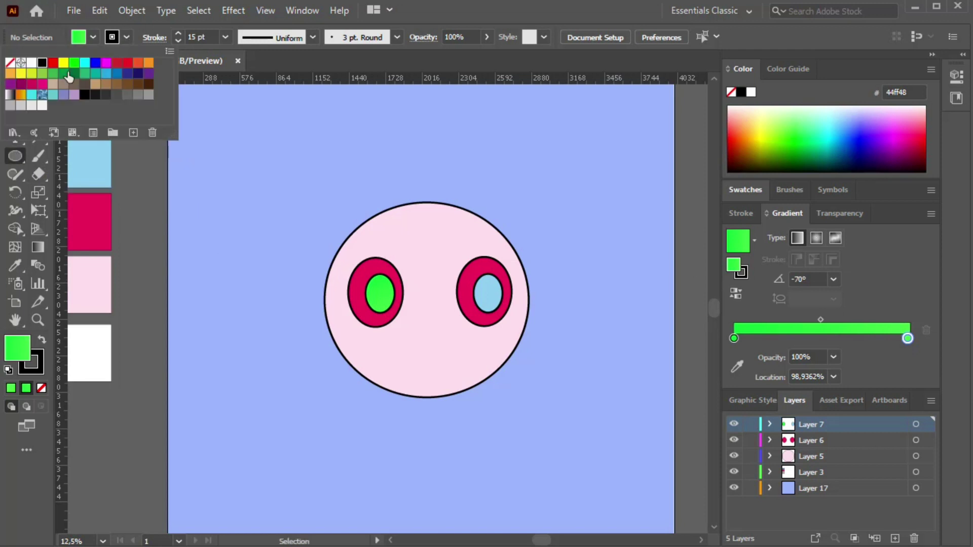
left_click(128, 38)
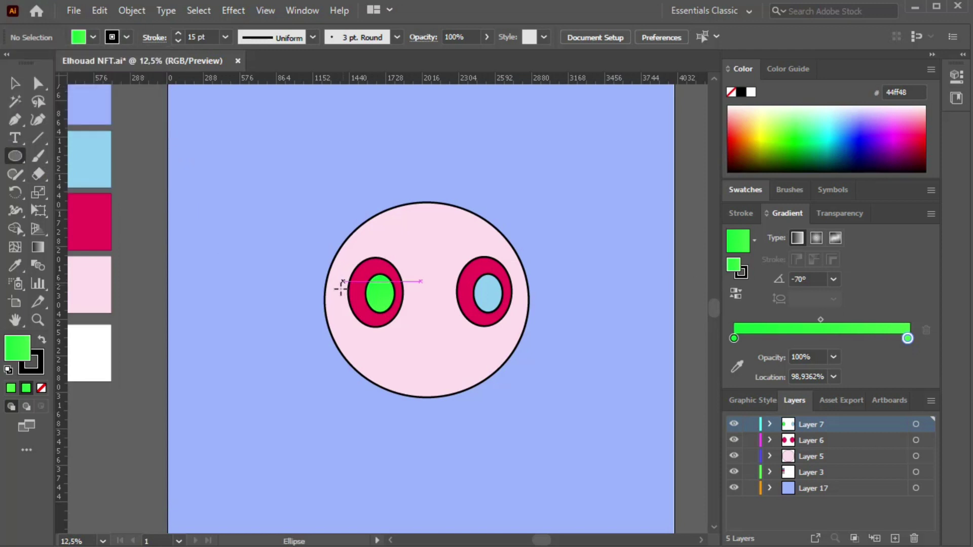
left_click(895, 538)
left_click_drag(14, 156, 65, 195)
left_click_drag(376, 284, 389, 304)
Remove the small ellipse's stroke and fill it with the orange swatch f6921e.
left_click(126, 37)
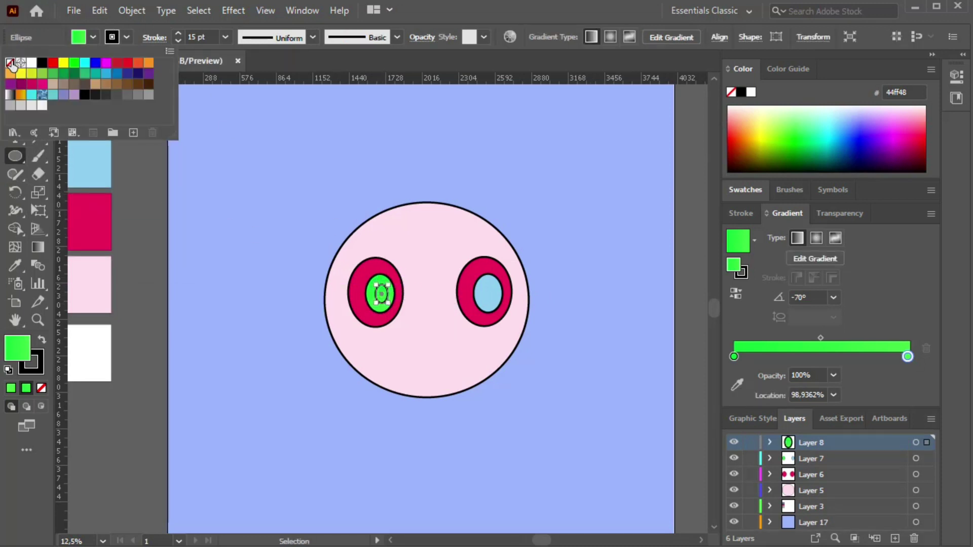
left_click(10, 63)
left_click(84, 38)
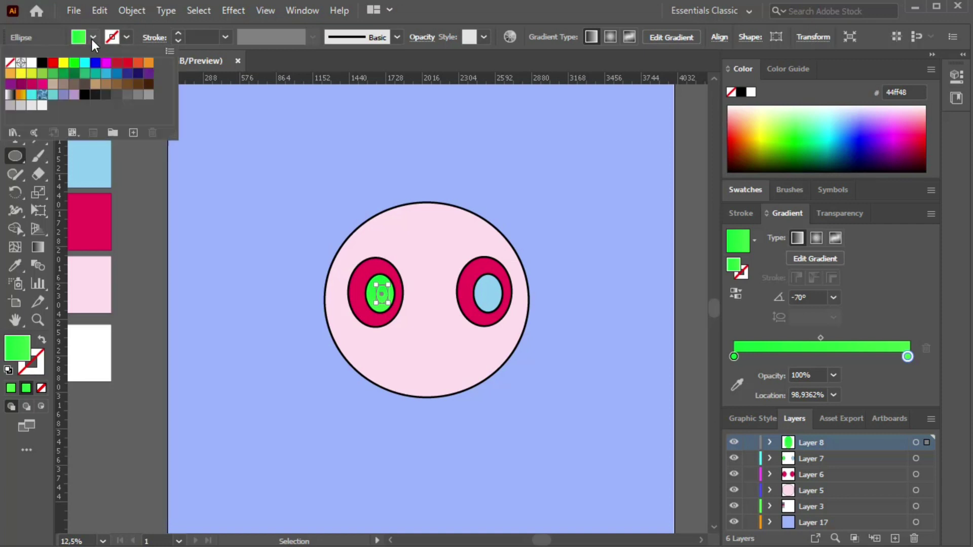
left_click(53, 63)
left_click(106, 63)
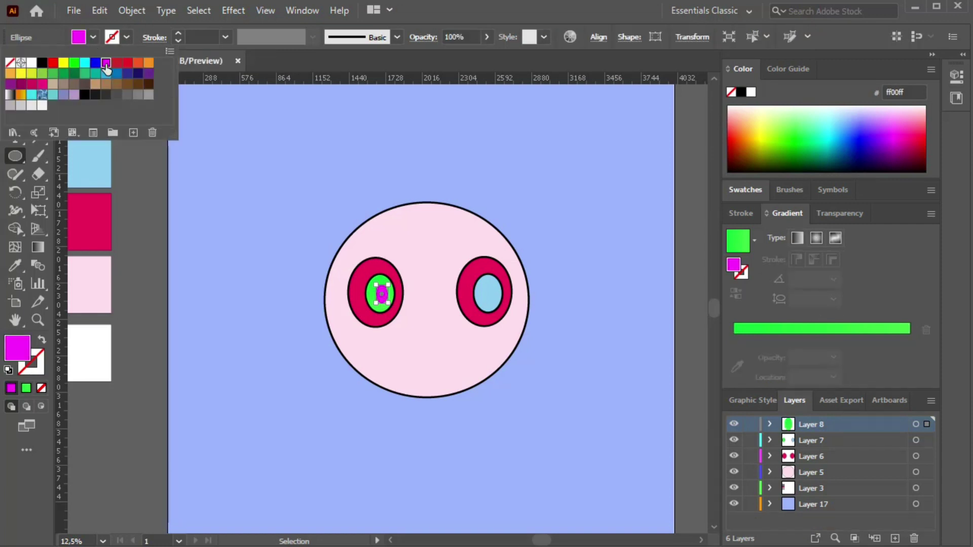
left_click(127, 63)
left_click(148, 63)
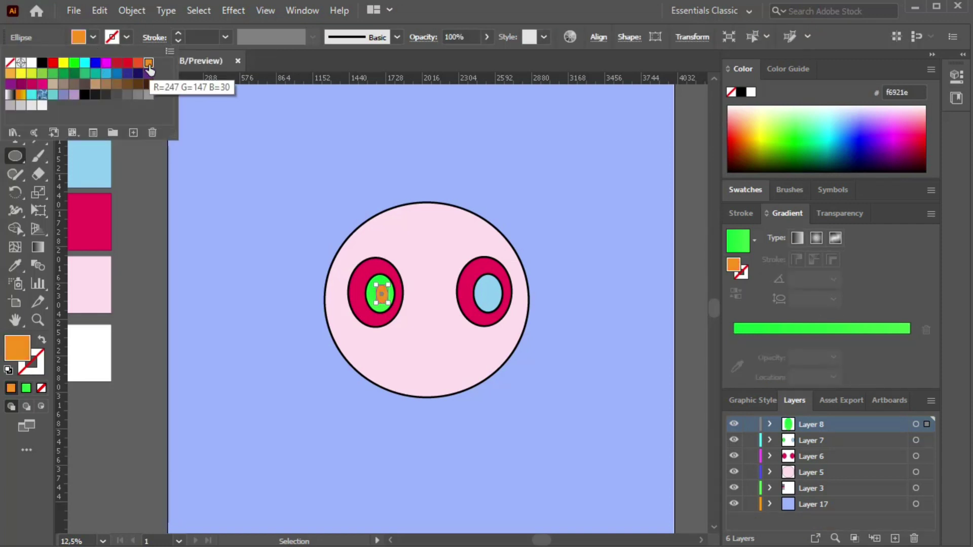
Duplicate the orange ellipse into the centre of the light blue pupil and fill the copy with blue 0000ff.
key("v")
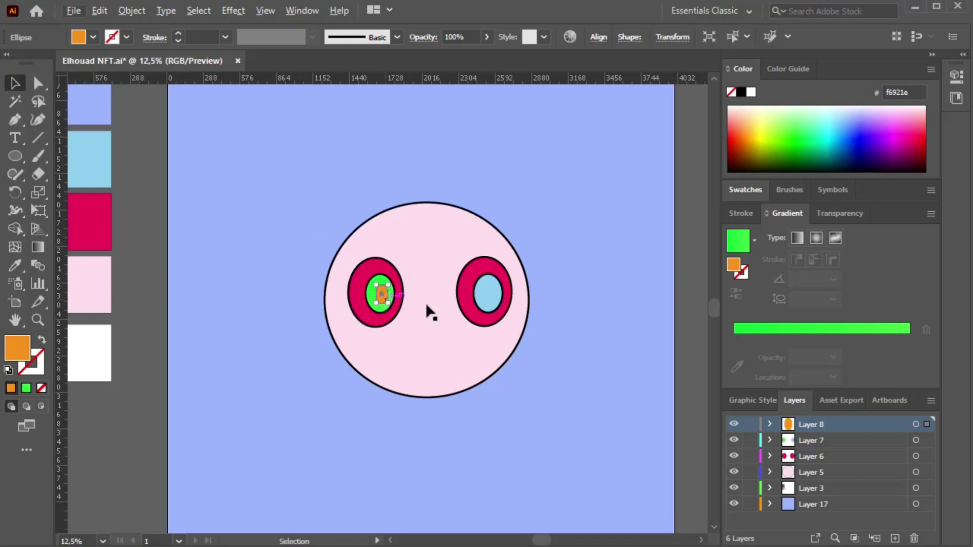
left_click_drag(382, 294, 489, 293)
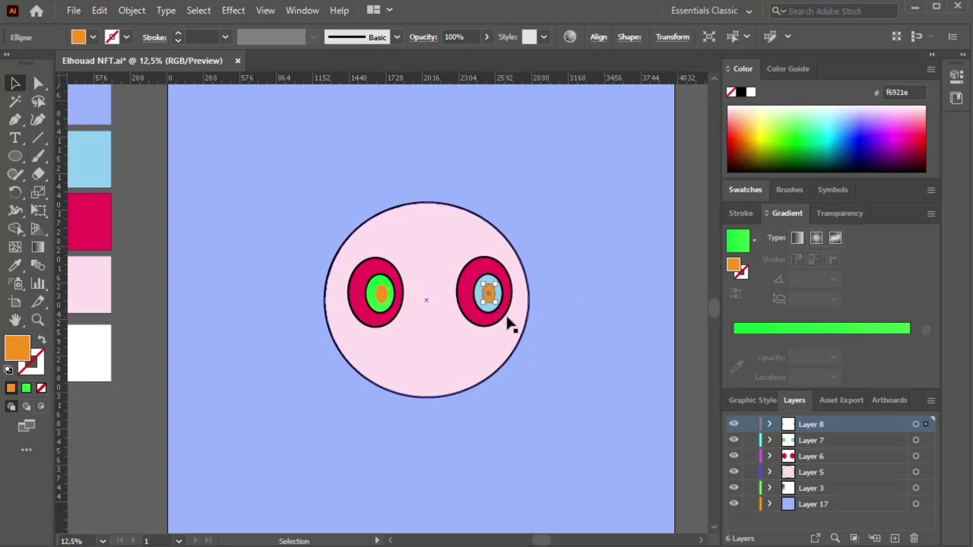
left_click(93, 37)
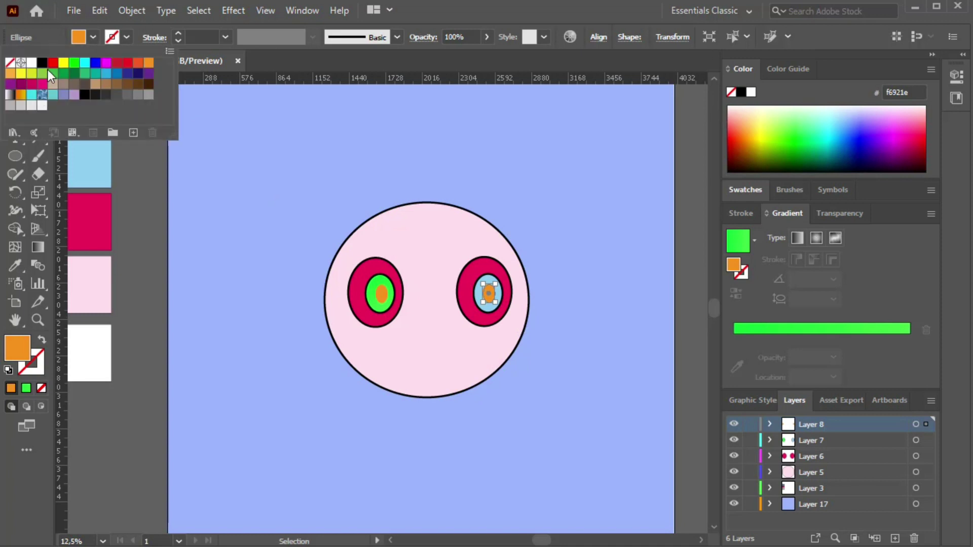
left_click(65, 75)
left_click(95, 62)
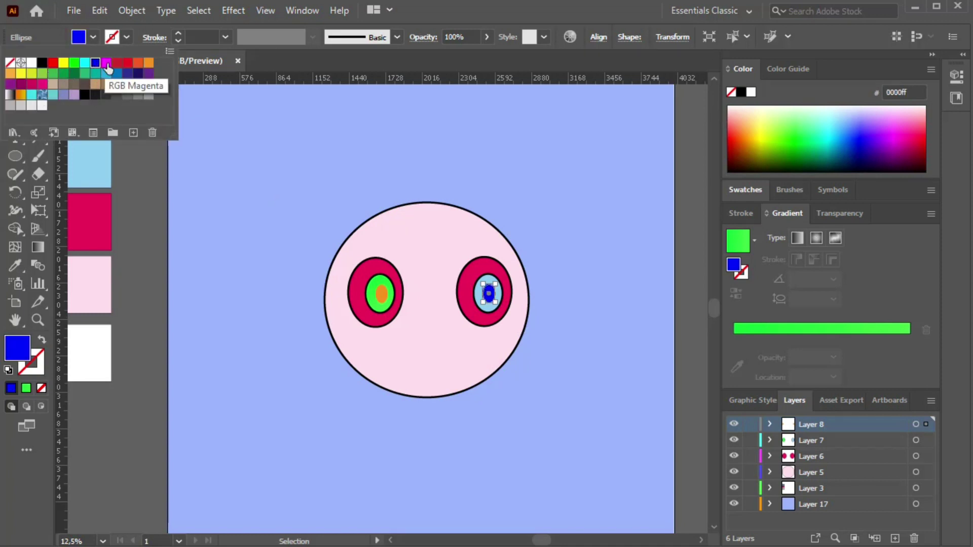
left_click(129, 175)
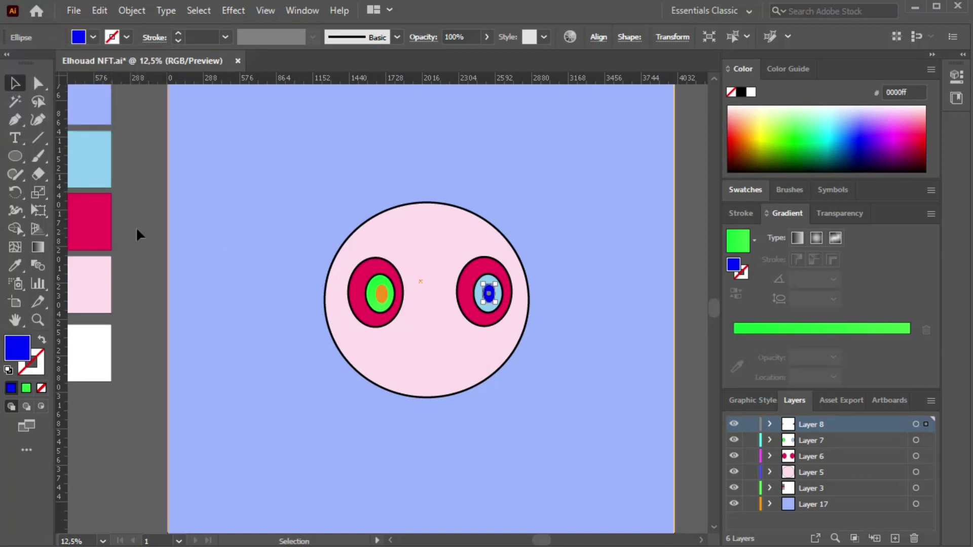
left_click(191, 258)
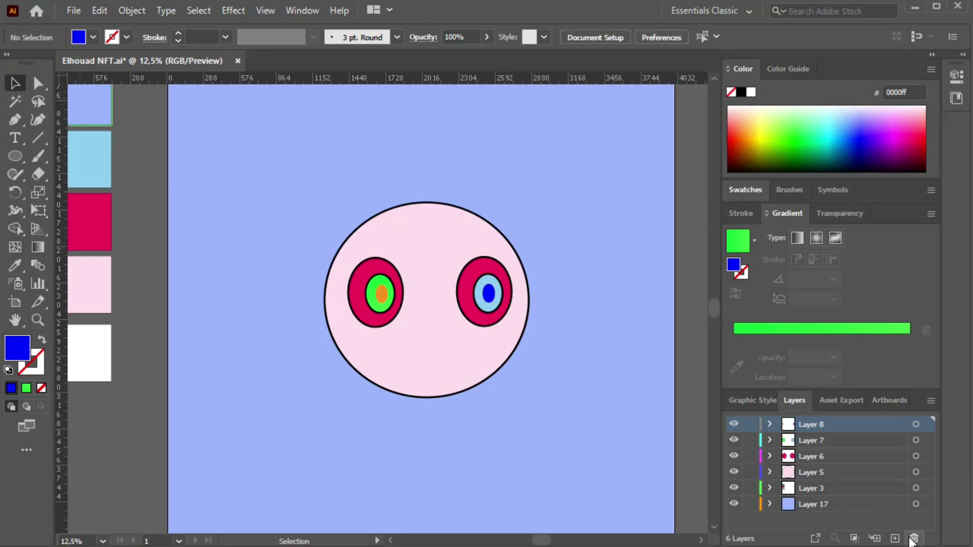
Create a new layer and draw a closed trapezoid mouth, wider along its upper edge, below the eyes with the Pen tool.
left_click(895, 538)
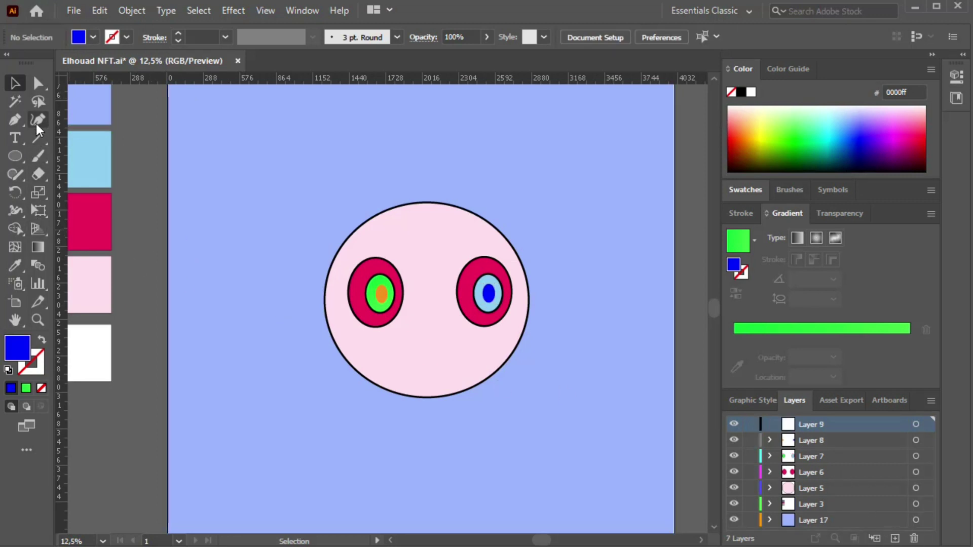
left_click(17, 120)
left_click(388, 348)
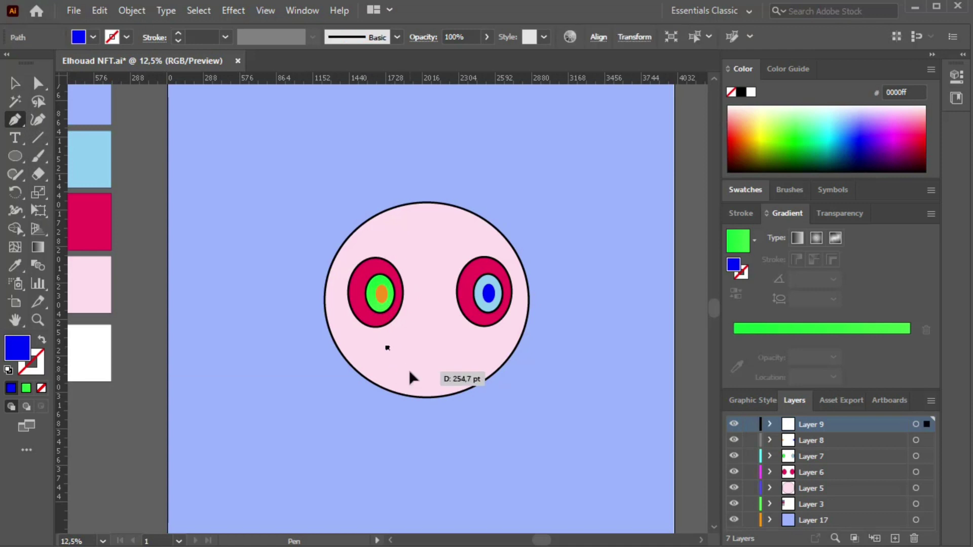
left_click(410, 372)
left_click(457, 372)
left_click(486, 348)
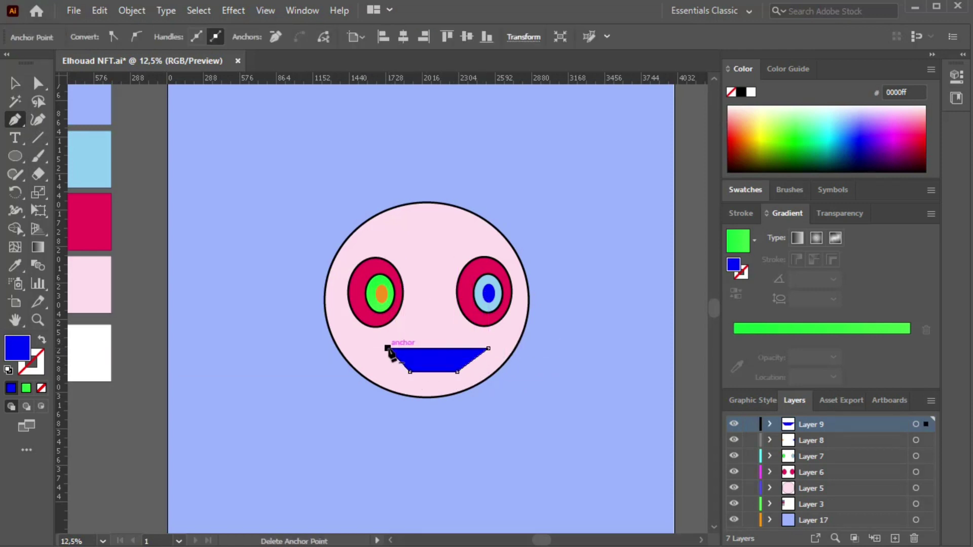
left_click(388, 348)
Remove the mouth's fill and give it a 15 pt black stroke.
left_click(38, 120)
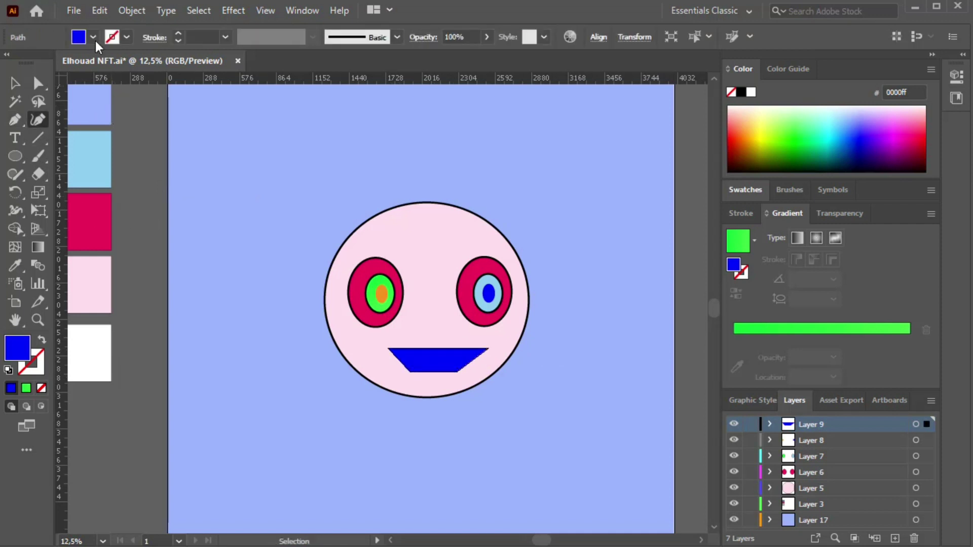
left_click(93, 37)
left_click(13, 67)
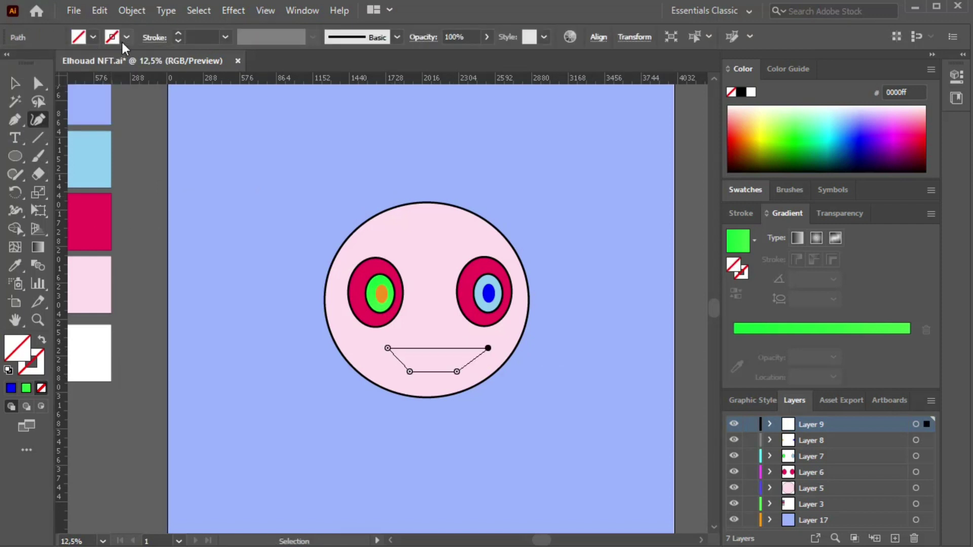
left_click(126, 37)
left_click(31, 67)
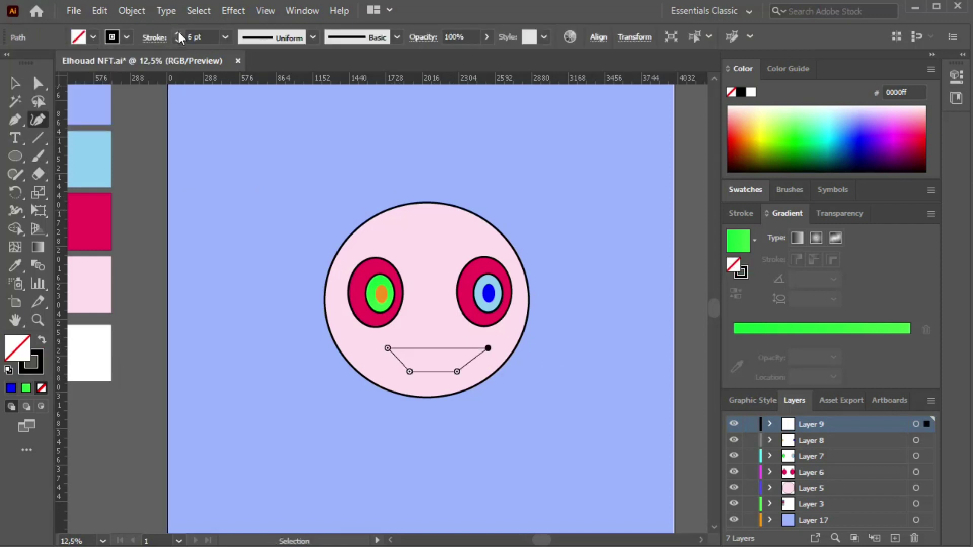
left_click(178, 34)
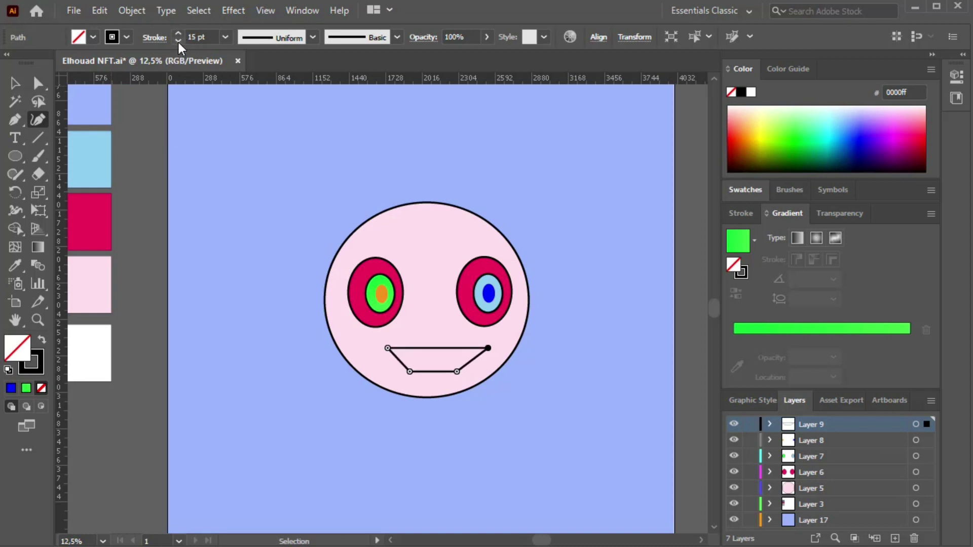
Reshape the mouth by moving its corner points, making it narrower with the upper edge slanting slightly up to the right.
left_click(15, 83)
left_click(39, 121)
left_click_drag(412, 377, 477, 344)
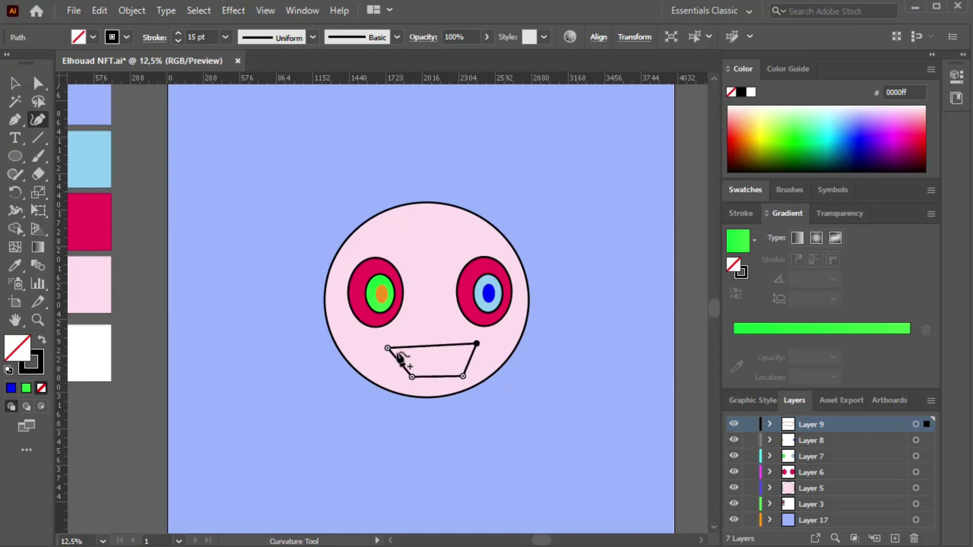
left_click_drag(411, 376, 462, 371)
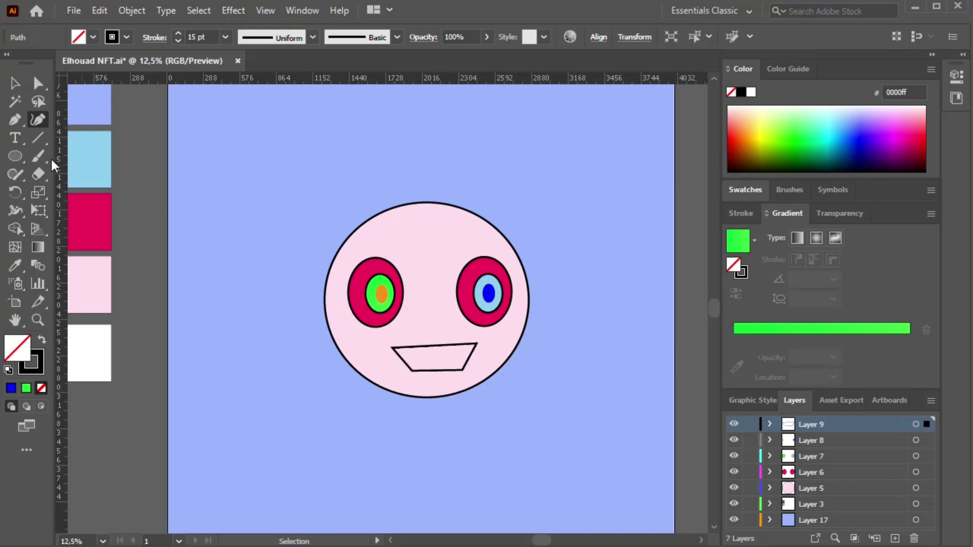
left_click(14, 82)
Create a new layer and draw an open zigzag of four downward-pointing teeth along the mouth's upper edge with the Pen tool.
left_click(895, 539)
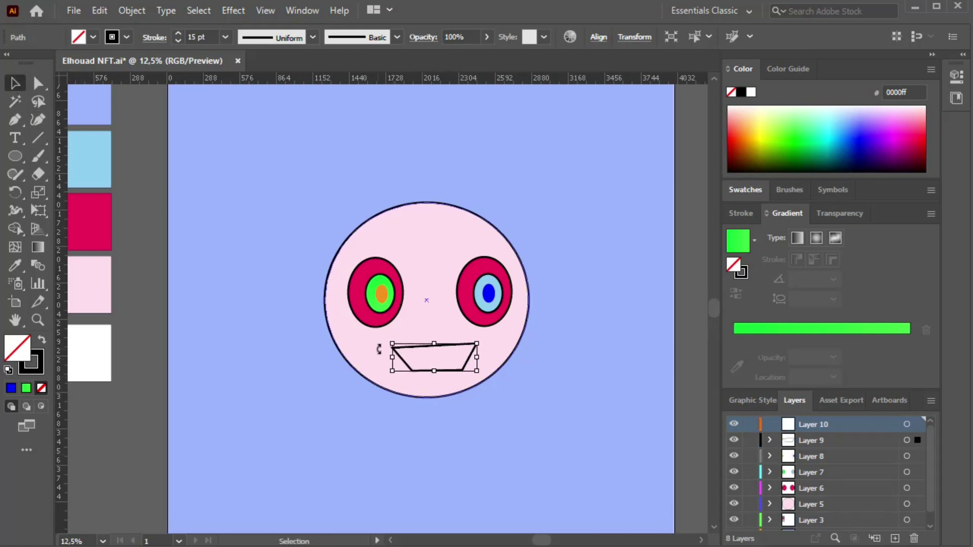
left_click(40, 319)
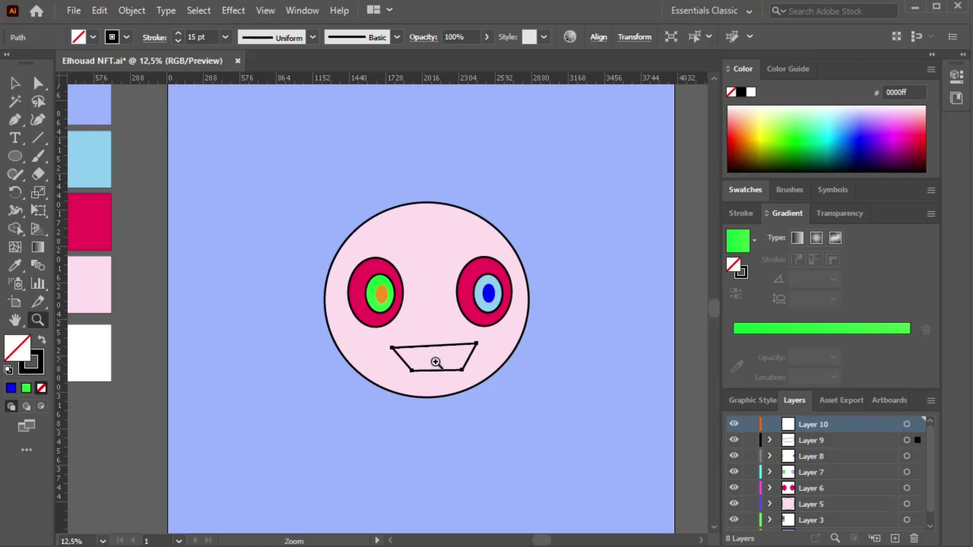
left_click(434, 359)
left_click(15, 120)
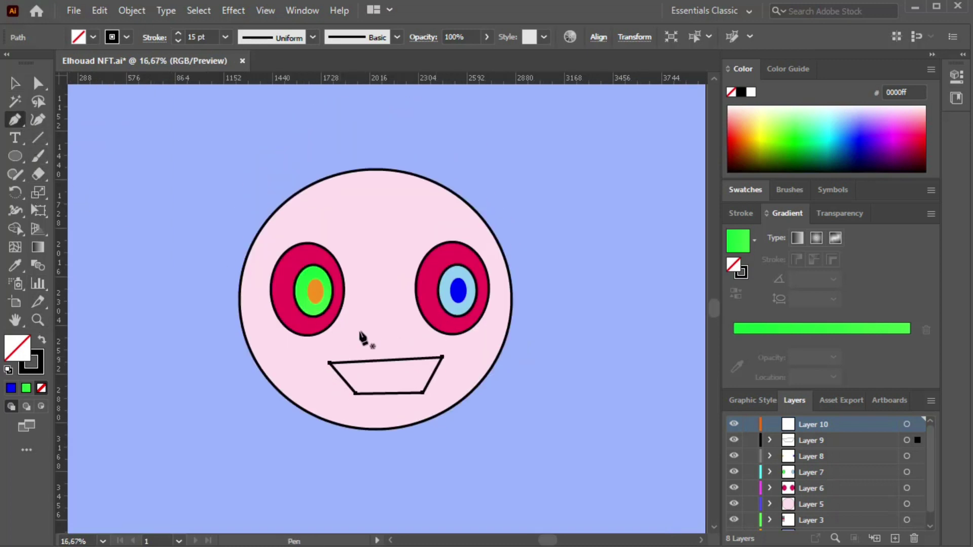
left_click(343, 365)
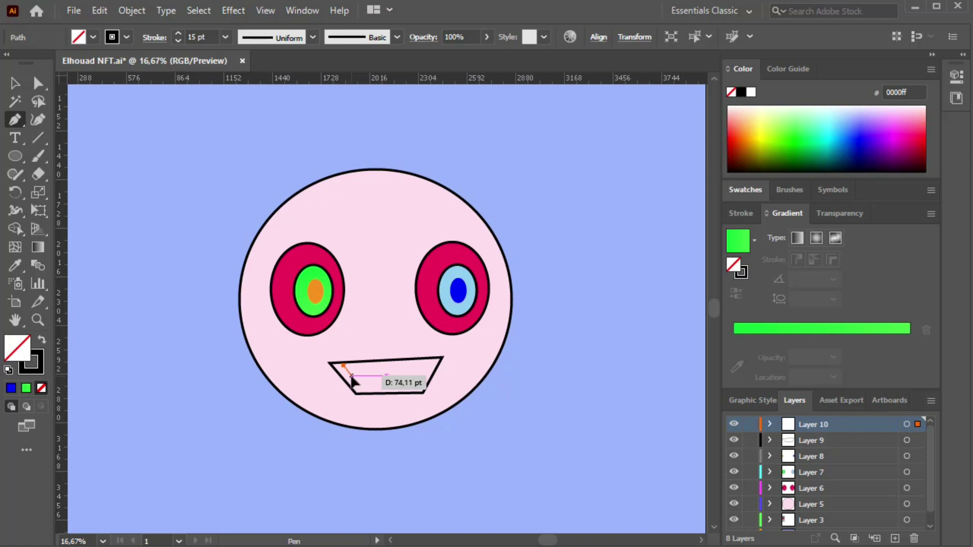
left_click(351, 376)
left_click(359, 362)
left_click(367, 374)
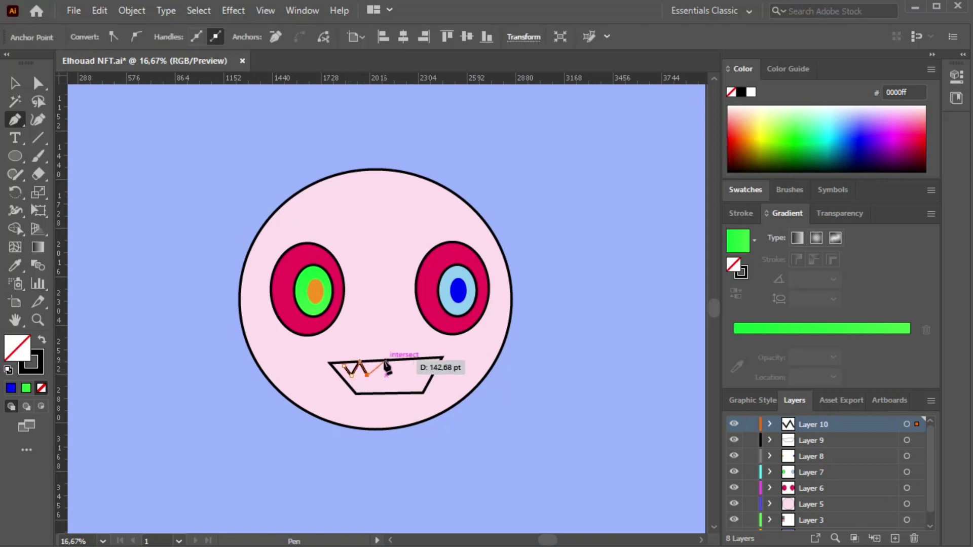
left_click(383, 361)
left_click(391, 375)
left_click(408, 361)
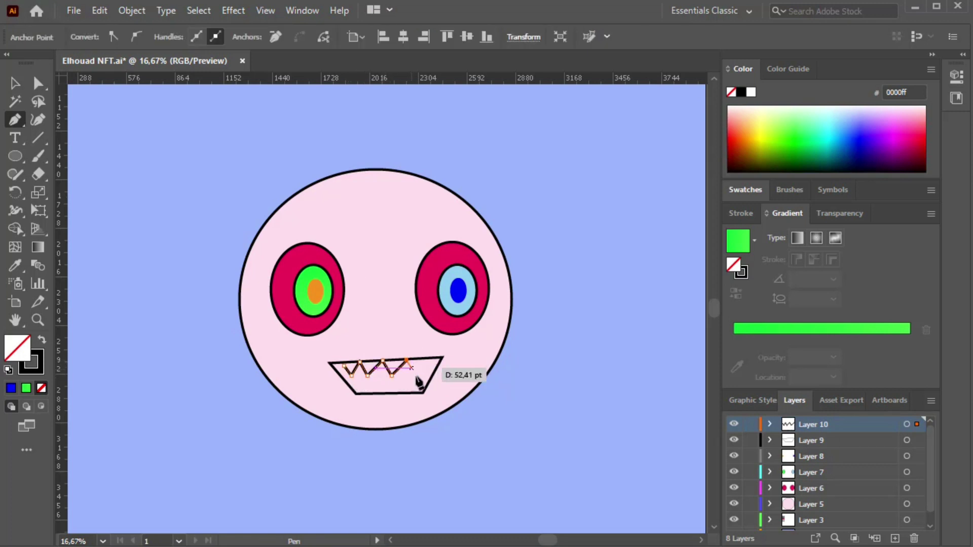
left_click(416, 379)
left_click(429, 358)
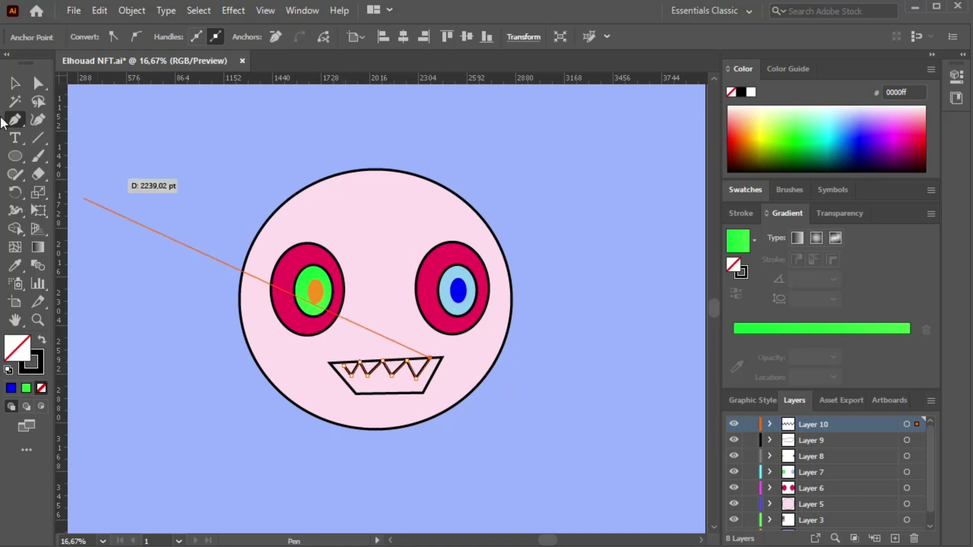
Shift and widen the zigzag teeth to the left so they span the mouth's upper edge.
left_click(15, 83)
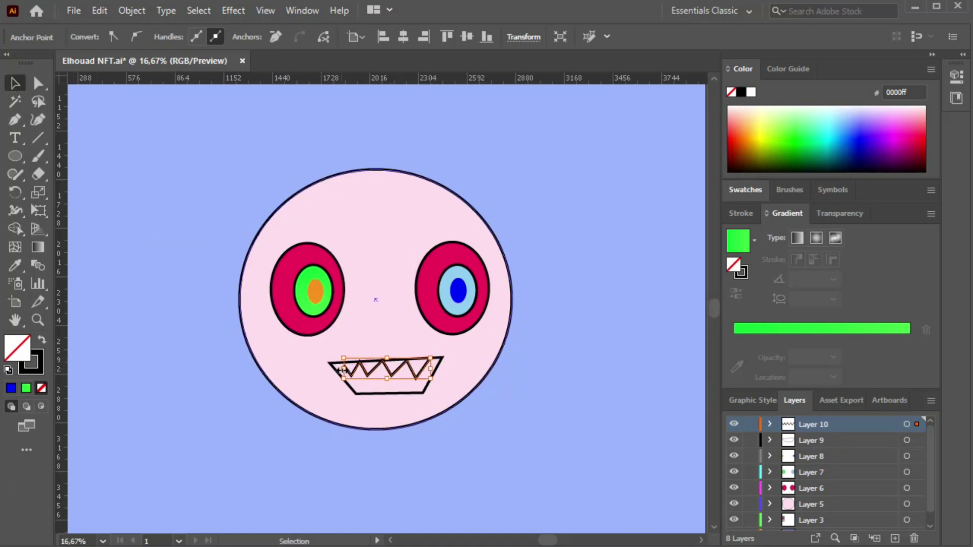
left_click_drag(344, 369, 333, 369)
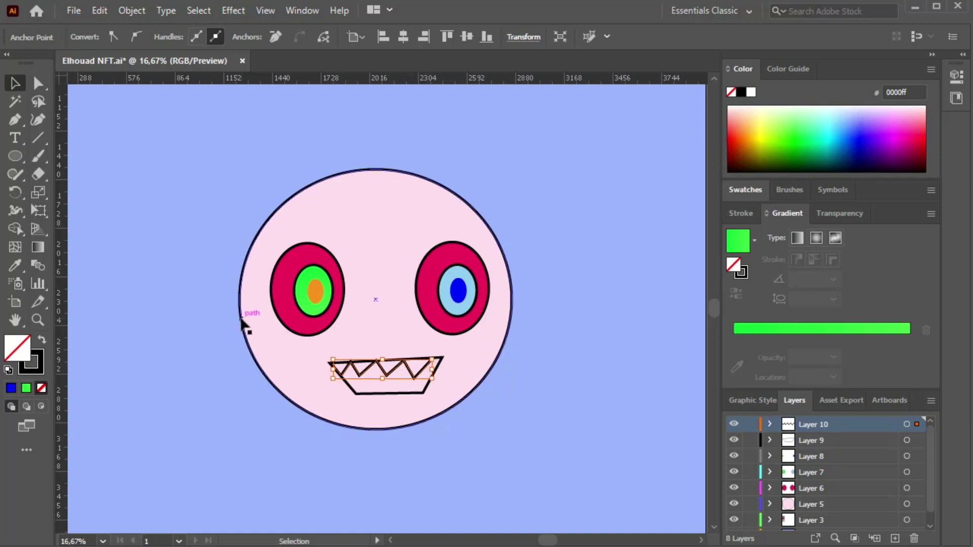
left_click(143, 305)
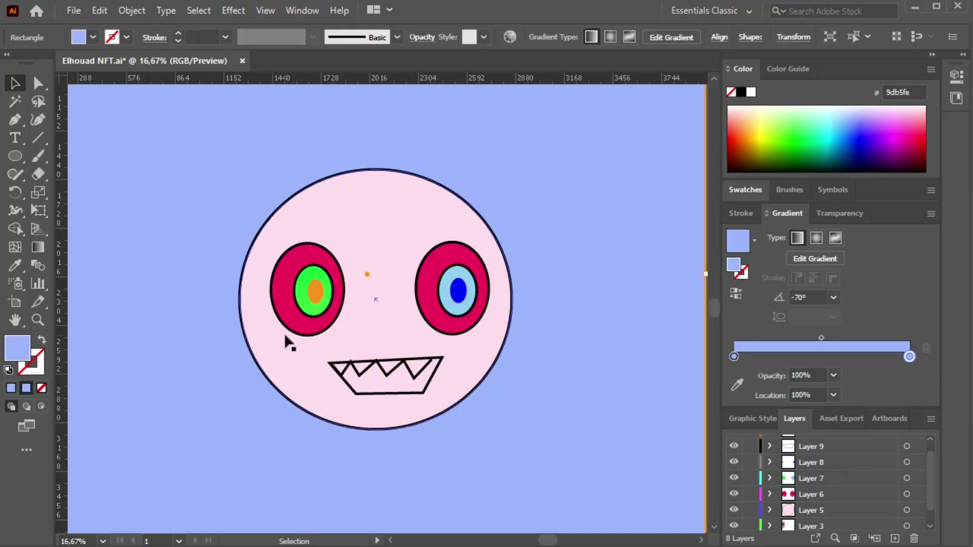
Duplicate the zigzag teeth onto the mouth's lower edge and scale the copy down to fit between its sides.
left_click(403, 372)
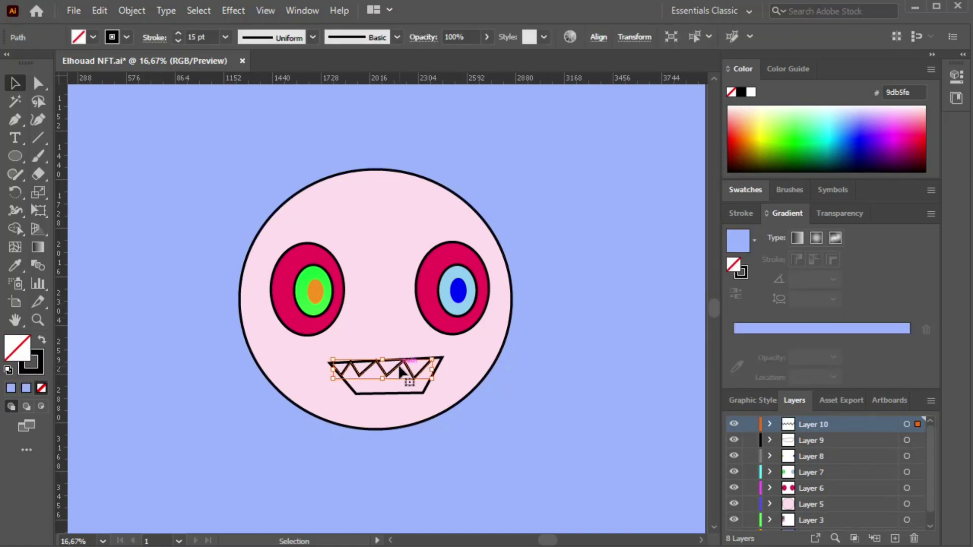
left_click_drag(403, 373, 427, 389)
left_click_drag(337, 388, 432, 387)
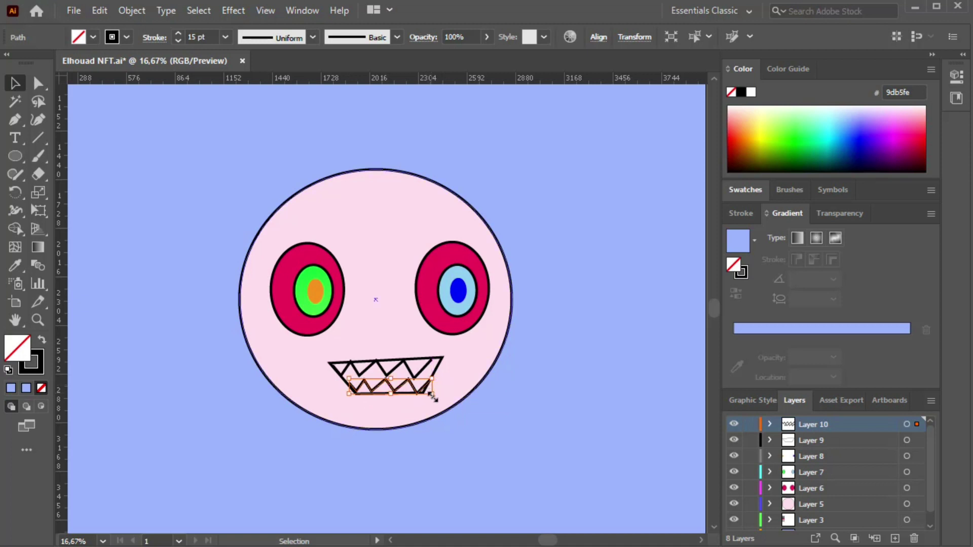
left_click(169, 241)
Isolate the lower zigzag teeth and adjust their end points with the Curvature tool so they meet the mouth's right side.
double_click(427, 392)
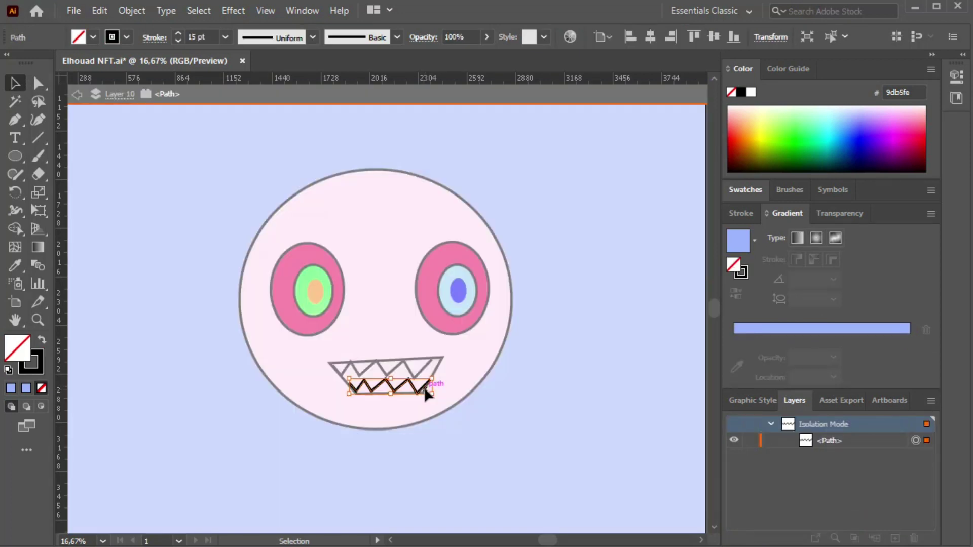
left_click(40, 121)
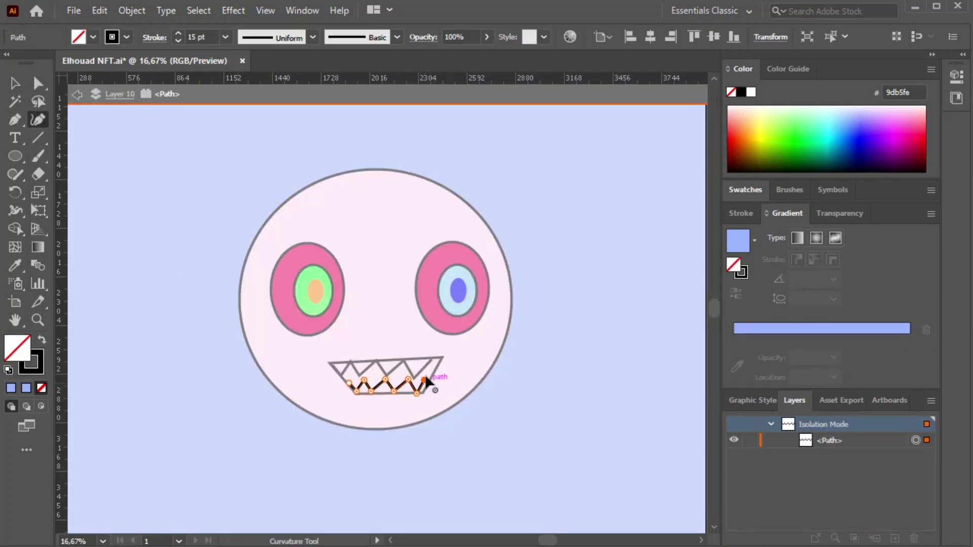
left_click(434, 374)
left_click(356, 392)
left_click(14, 84)
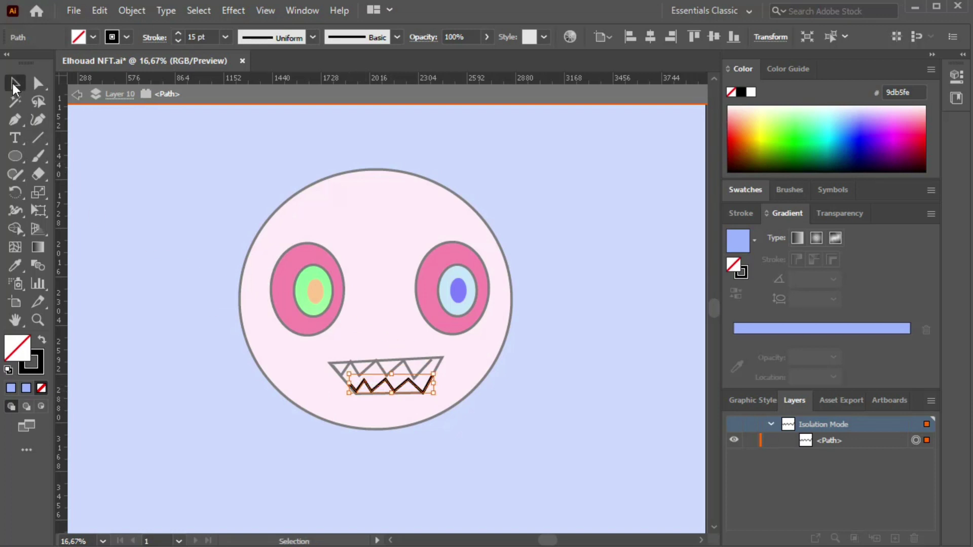
left_click(570, 363)
double_click(571, 363)
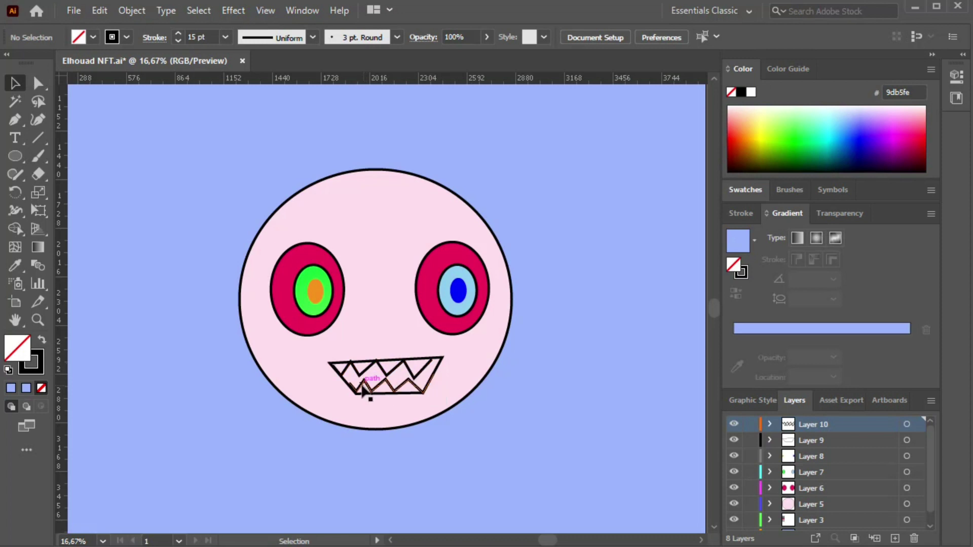
Extend the right end of the upper zigzag teeth to the mouth's upper-right corner with the Curvature tool.
left_click_drag(363, 390, 332, 368)
left_click(39, 120)
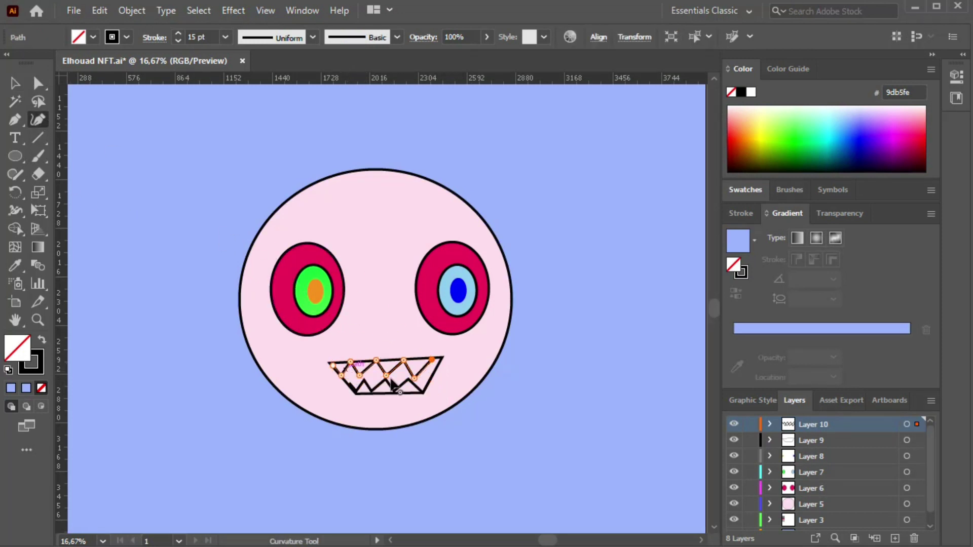
left_click(441, 358)
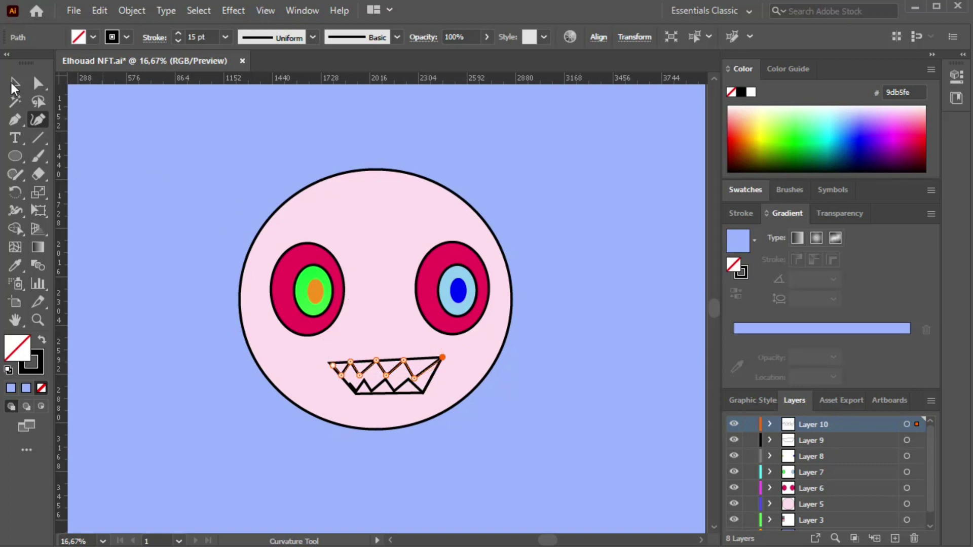
key("v")
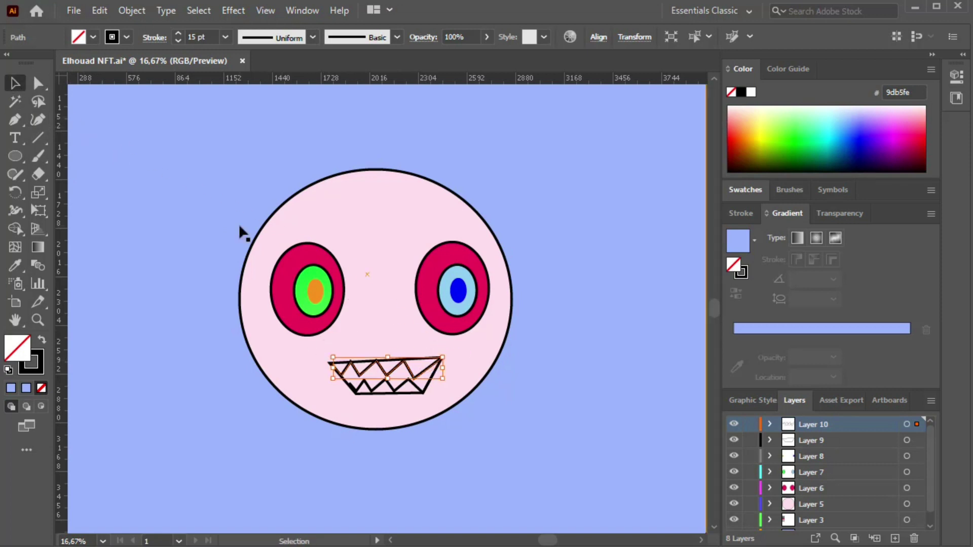
left_click(38, 120)
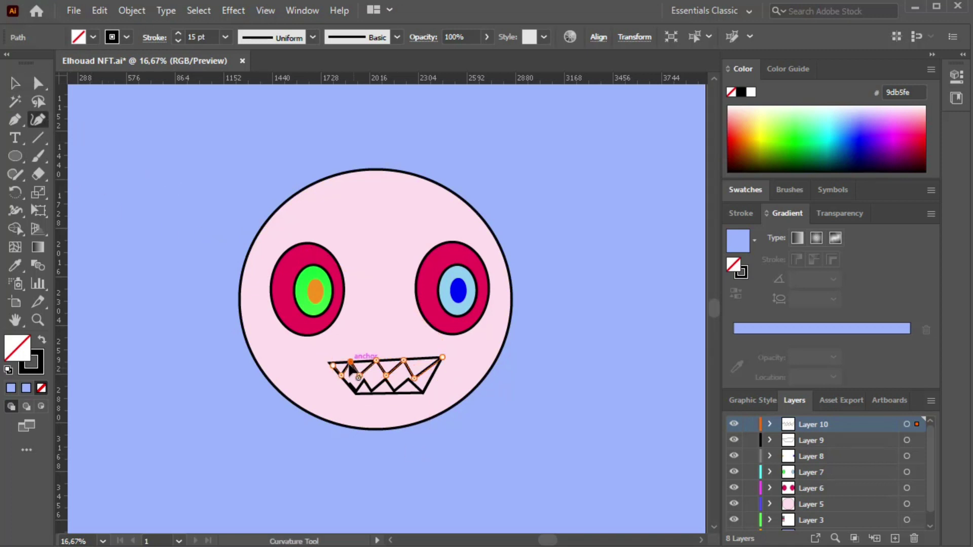
key("v")
left_click_drag(386, 379, 383, 375)
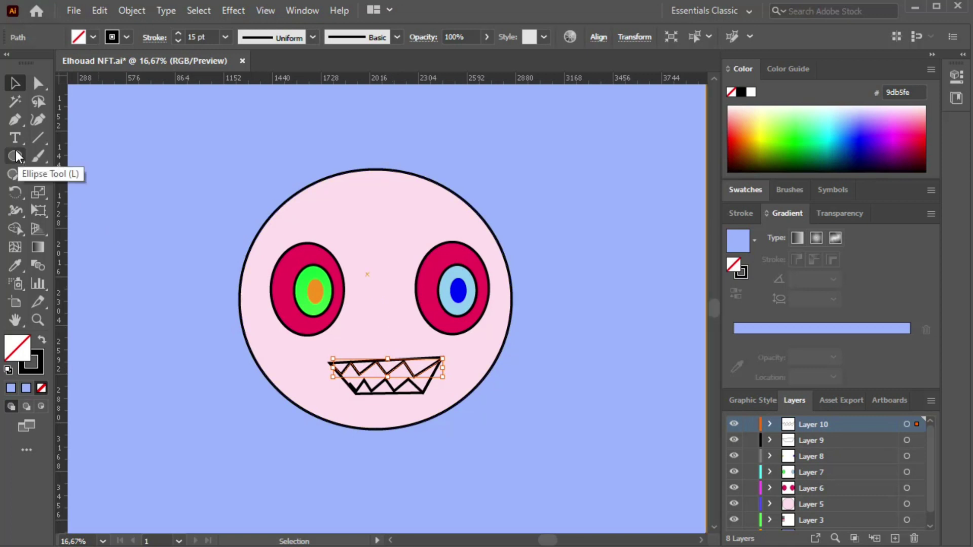
Examine the toothed mouth close up and in relation to the whole face on the artboard.
left_click(38, 320)
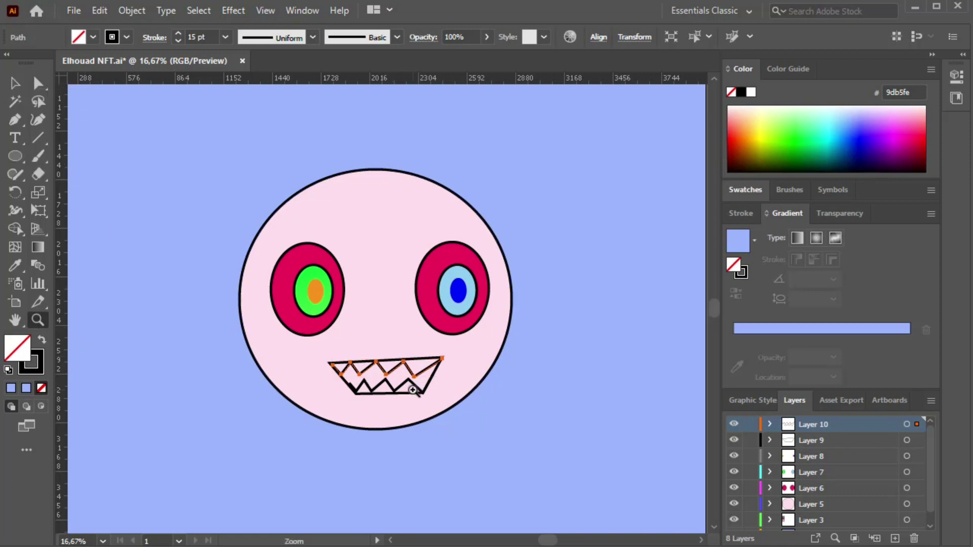
left_click(390, 380)
left_click(385, 342, "alt")
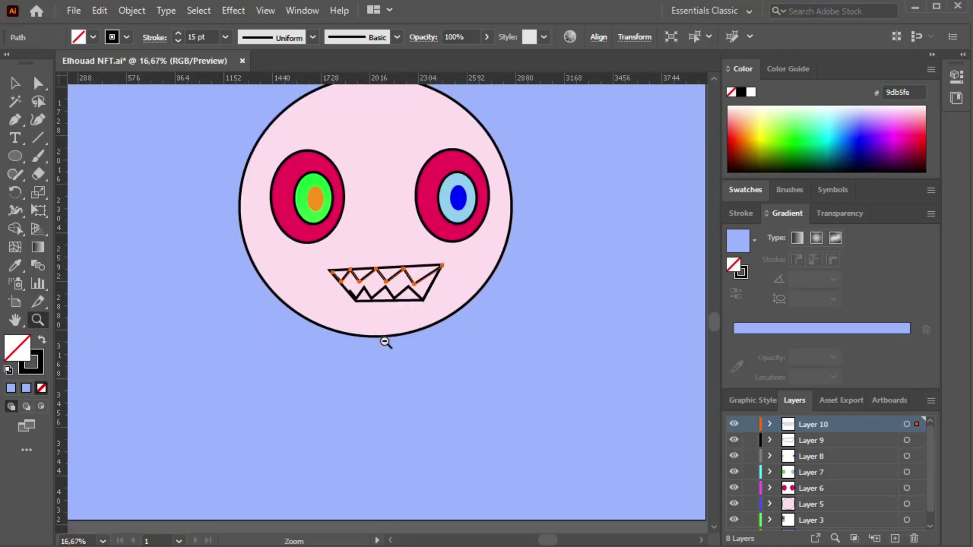
left_click(381, 315, "alt")
left_click(388, 296)
left_click(391, 299, "alt")
left_click(391, 299, "alt")
scroll(365, 343, "up", 2)
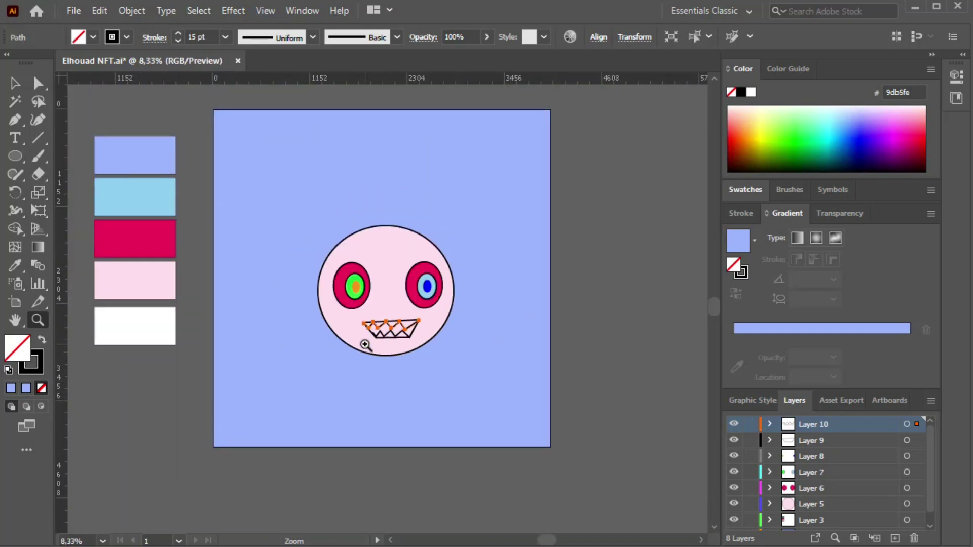
left_click(373, 357)
scroll(406, 356, "up", 1)
left_click(16, 87)
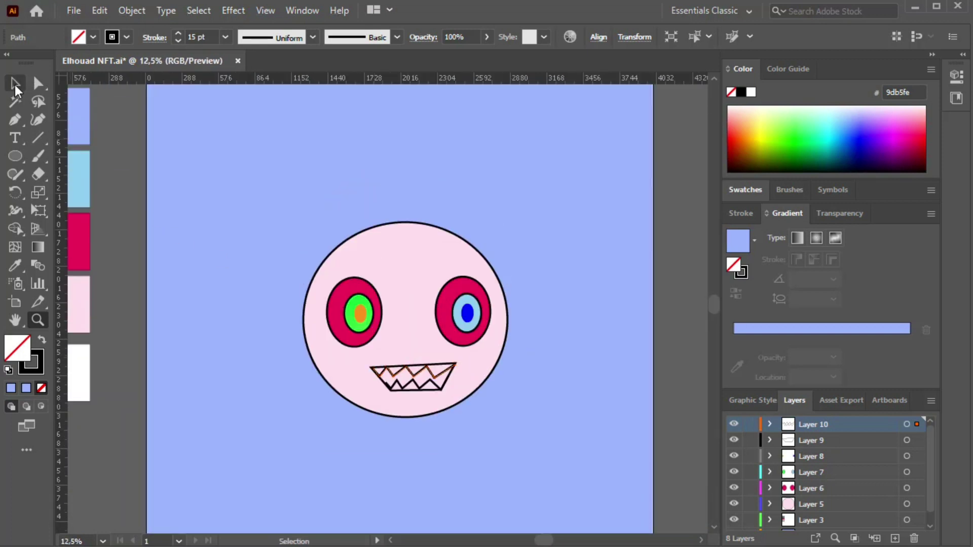
left_click(139, 157)
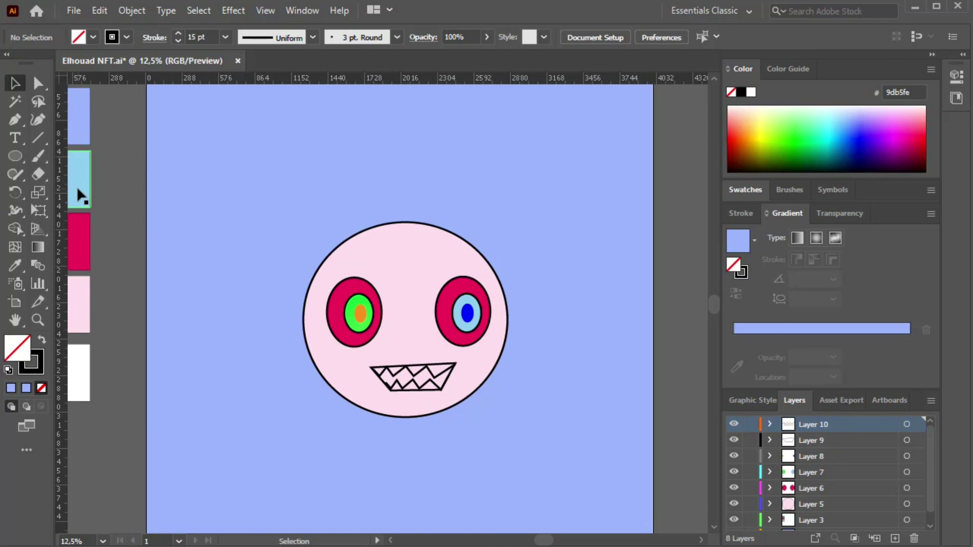
Create a new layer and draw a small closed egg-shaped nose between the eyes with the Curvature tool.
left_click(14, 163)
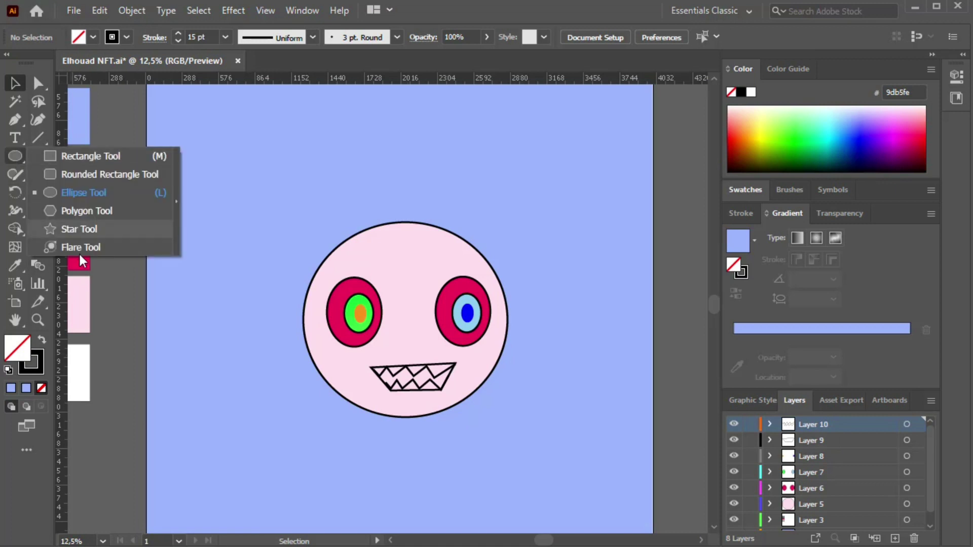
left_click(63, 198)
left_click(37, 120)
left_click(895, 538)
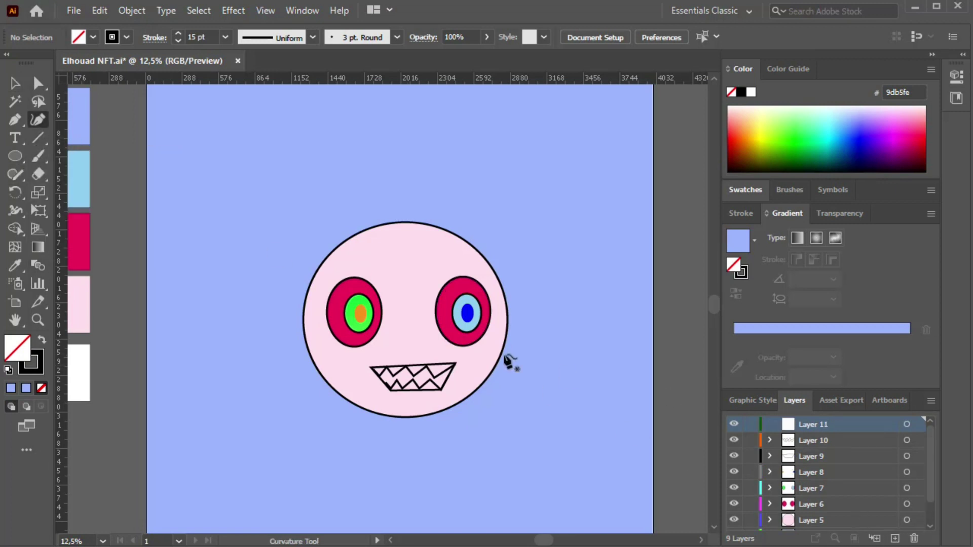
left_click(402, 298)
left_click(395, 320)
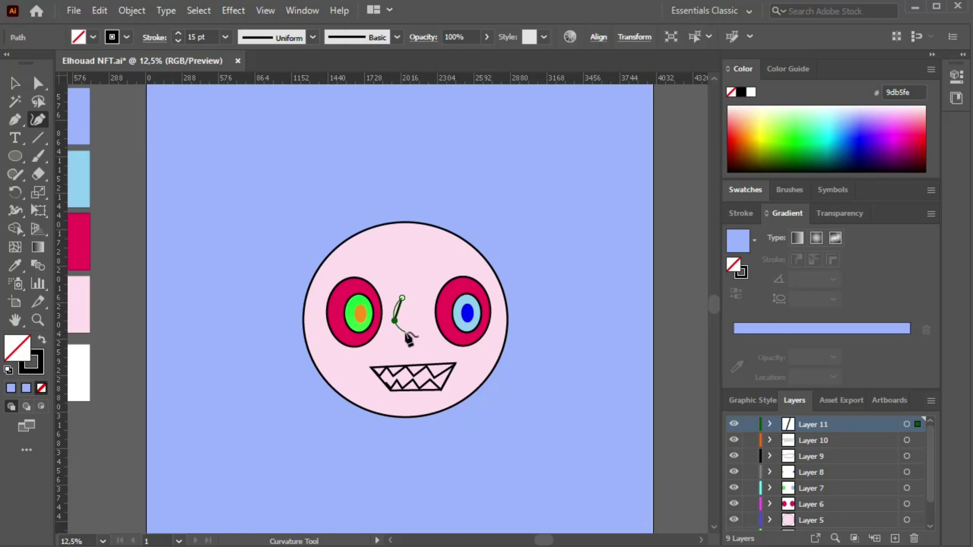
left_click(405, 332)
left_click(402, 298)
left_click_drag(407, 323, 409, 323)
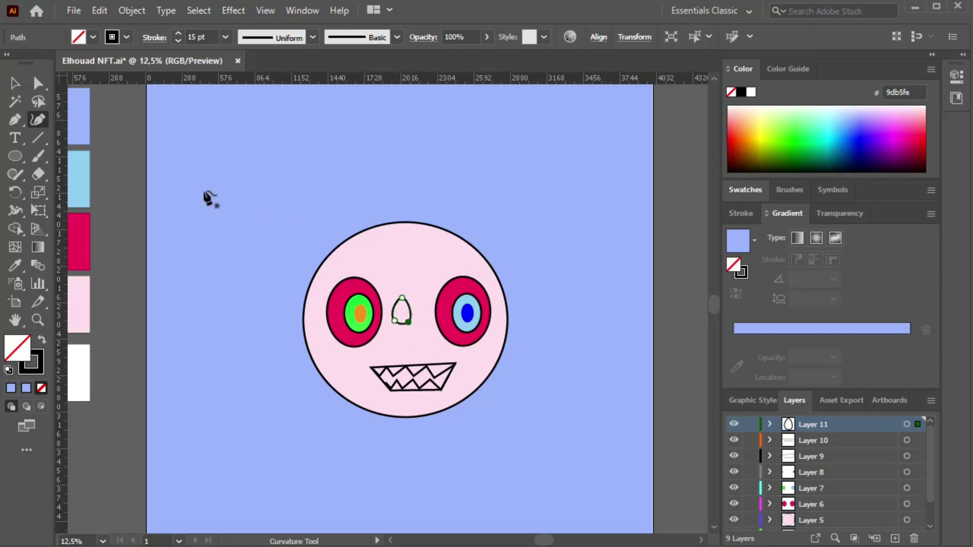
Fill the nose with RGB Red and set its stroke to None.
left_click(93, 38)
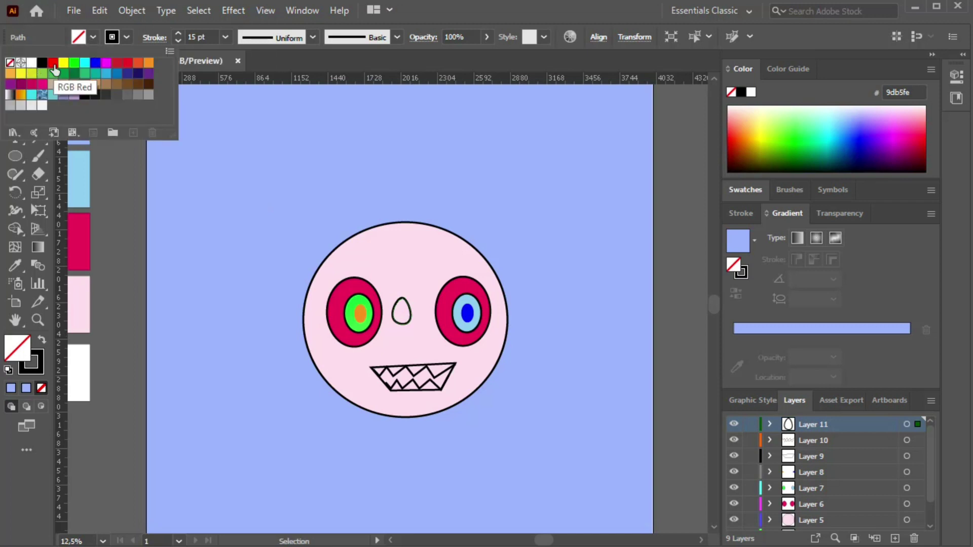
left_click(38, 67)
left_click(127, 37)
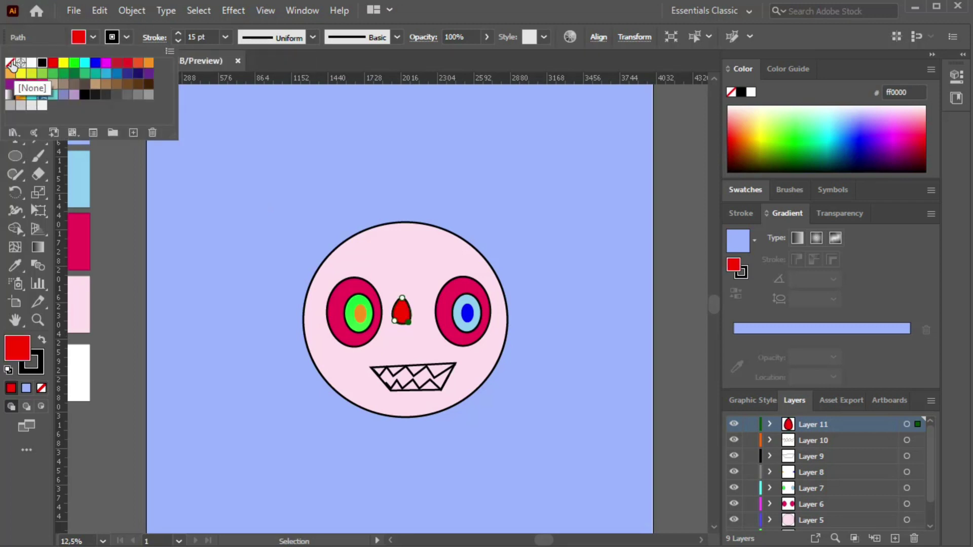
left_click(12, 67)
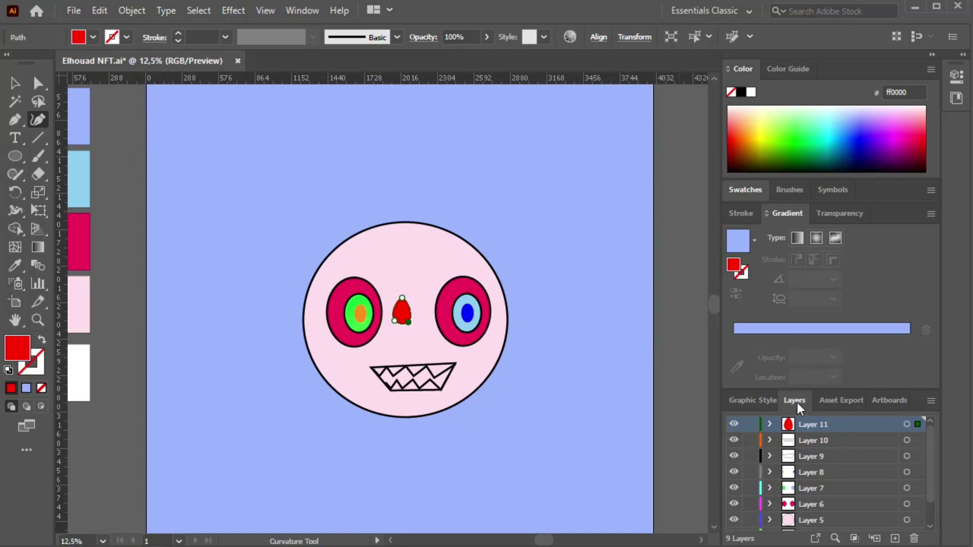
Apply the orange-yellow preset gradient to the nose and delete its two middle colour stops.
key("v")
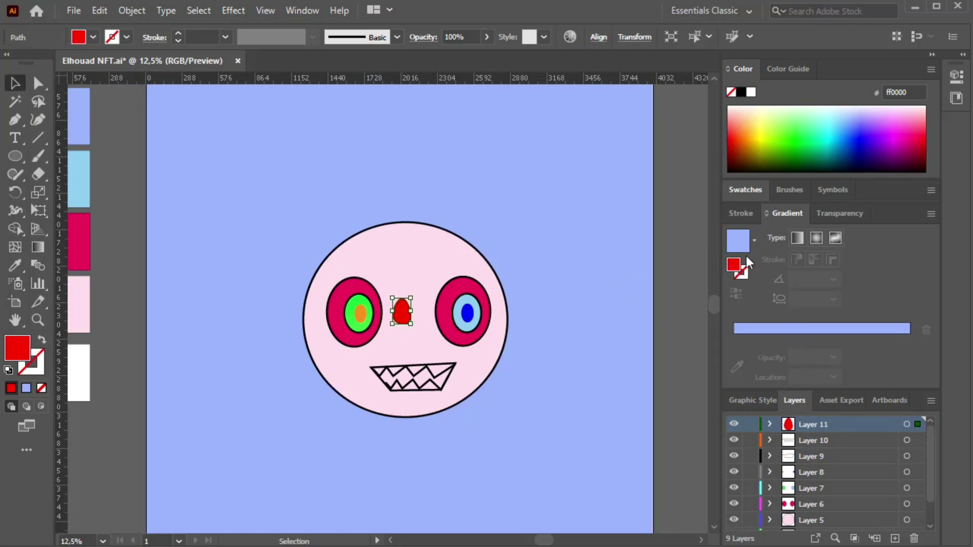
left_click(754, 240)
left_click(669, 301)
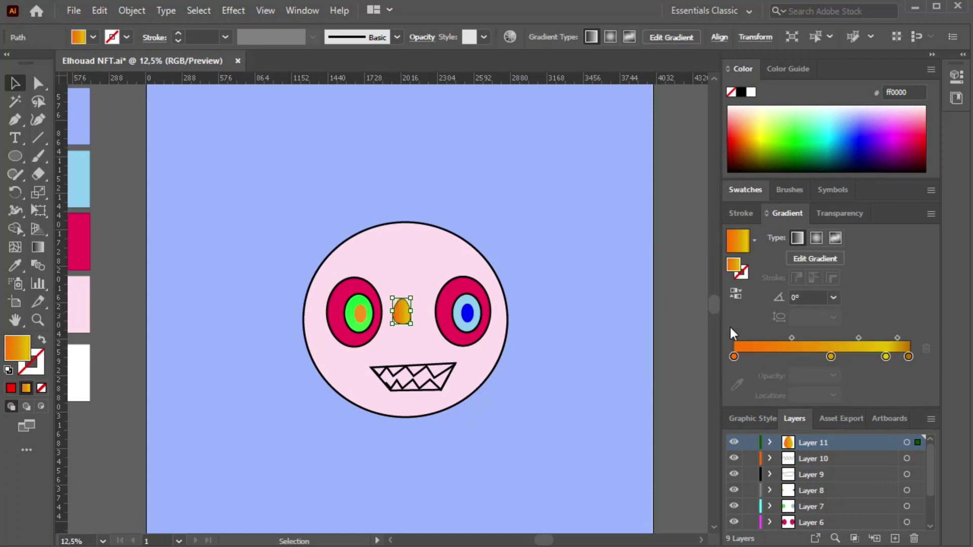
left_click(832, 357)
left_click(926, 348)
left_click(883, 357)
left_click(927, 349)
left_click(885, 357)
left_click(927, 348)
left_click(908, 358)
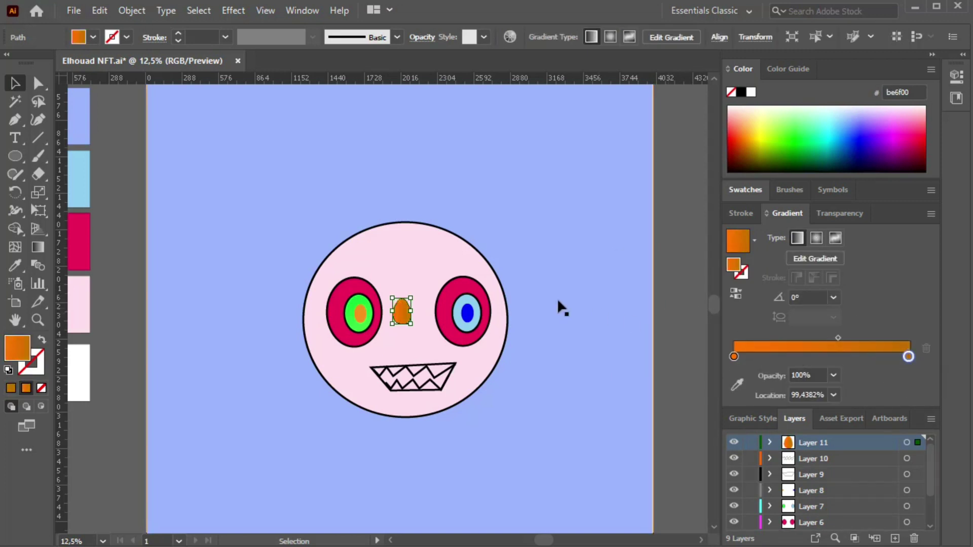
Recolour both gradient stops of the nose by sampling the periwinkle blue 9db5fe from the palette rectangles beside the artboard.
left_click(739, 385)
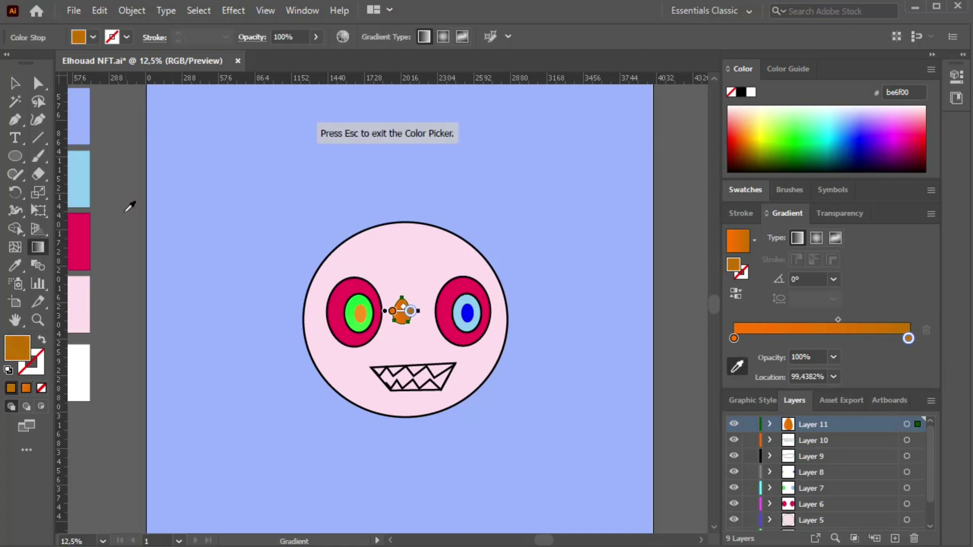
left_click(84, 236)
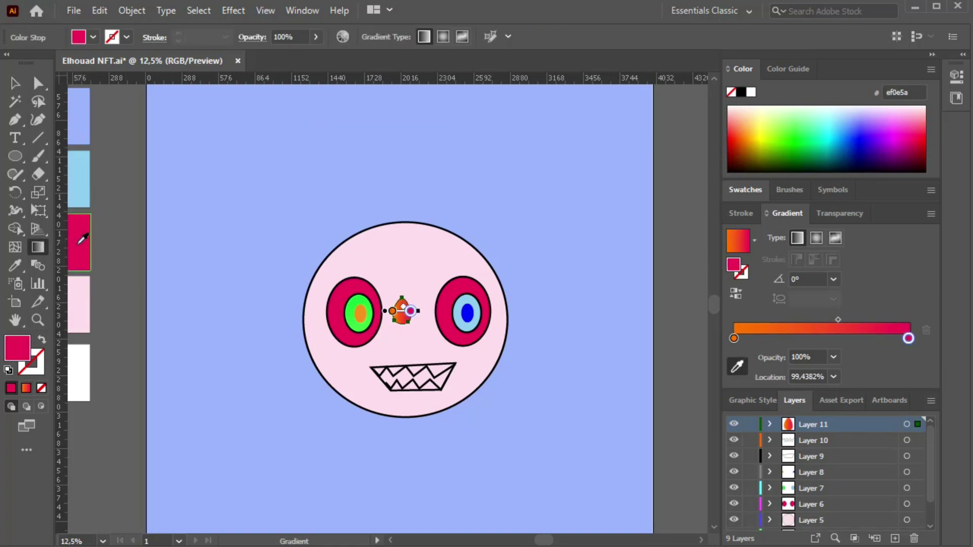
left_click(88, 119)
left_click(734, 338)
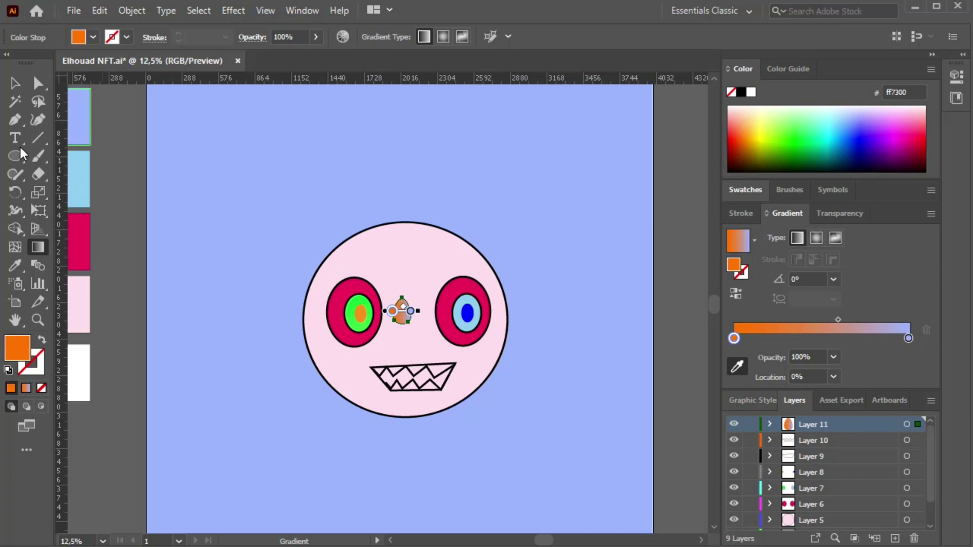
left_click(84, 112)
Move the nose slightly down and to the right, centring it above the mouth, and deselect it.
left_click(16, 83)
left_click(400, 310)
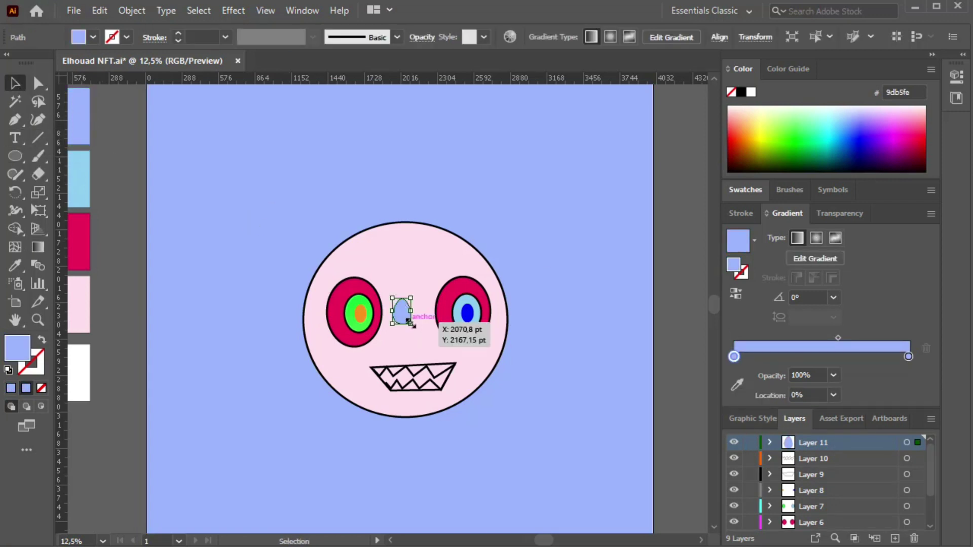
left_click_drag(401, 312, 405, 328)
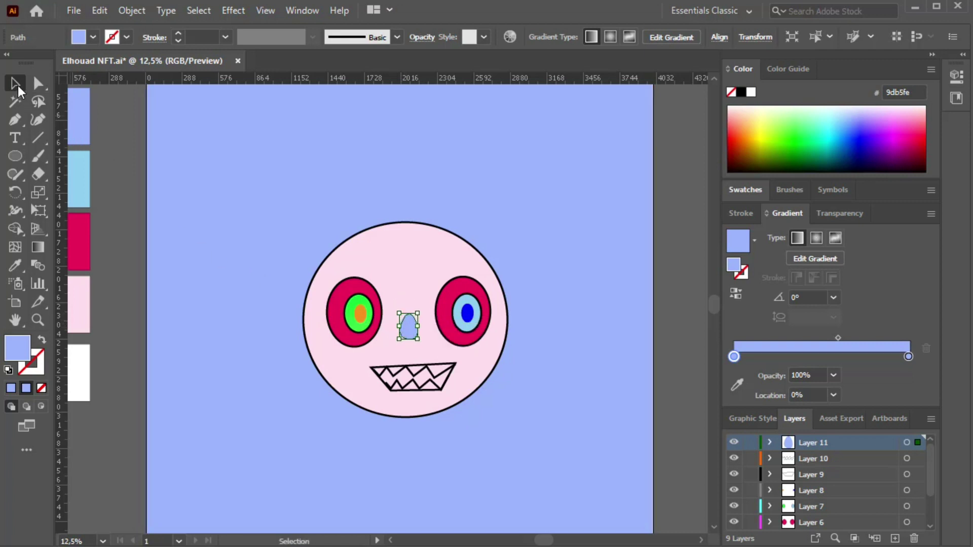
left_click(108, 134)
Hide the teeth and mouth layers, Layer 10 and Layer 9, and create a new layer directly above Layer 10.
left_click(734, 440)
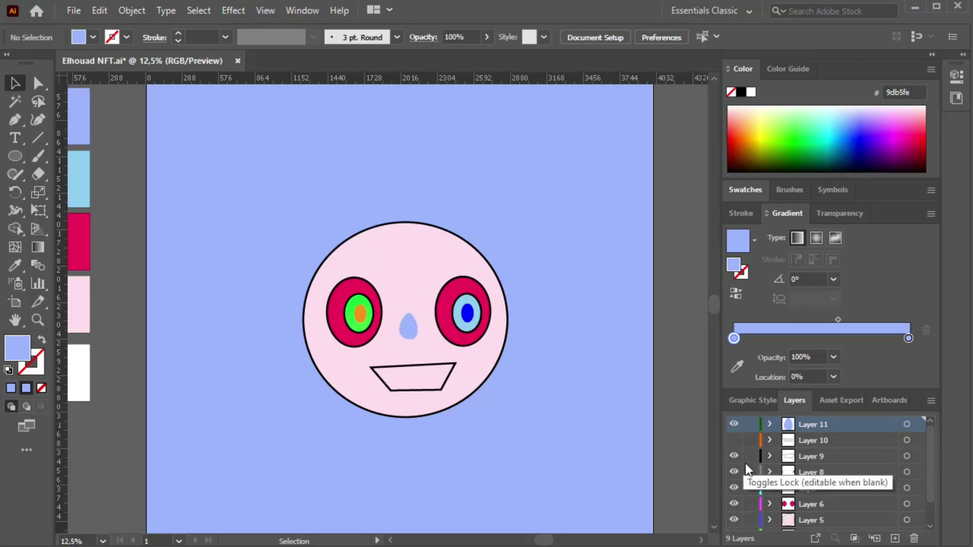
left_click(734, 456)
left_click(810, 441)
left_click(895, 538)
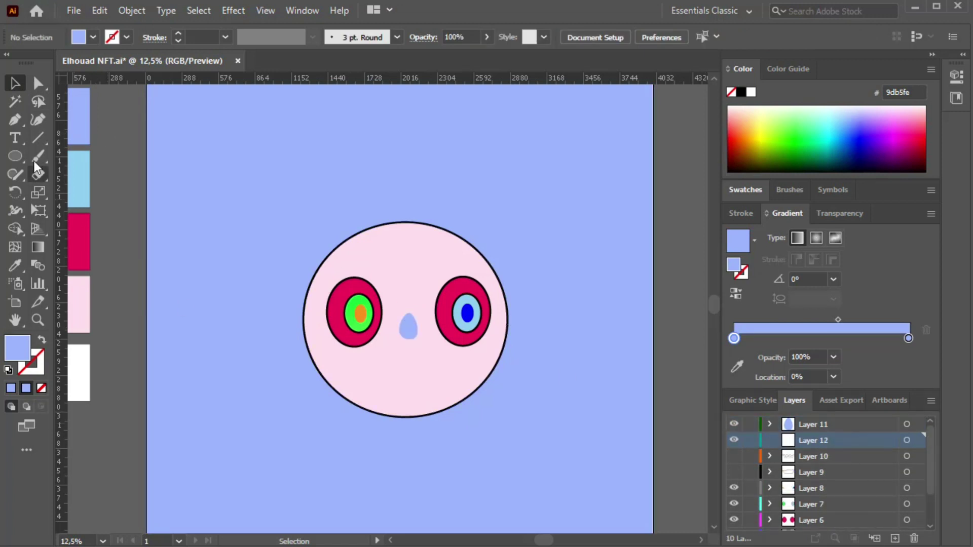
Draw a closed smiling mouth below the nose with the Curvature tool, rounding its lower edge and flattening its upper edge.
left_click(38, 119)
left_click(371, 370)
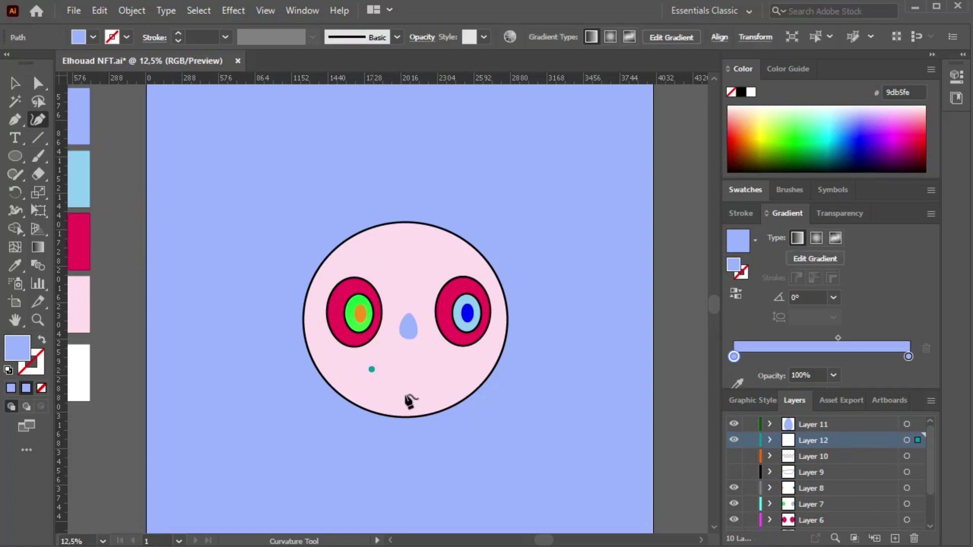
left_click(405, 394)
left_click(436, 384)
left_click(446, 365)
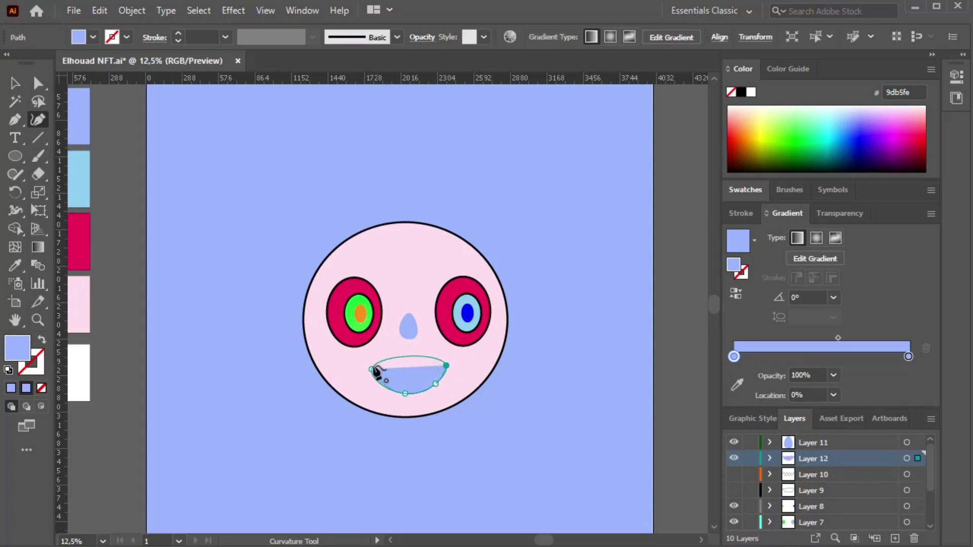
left_click(372, 370)
left_click_drag(372, 370, 368, 367)
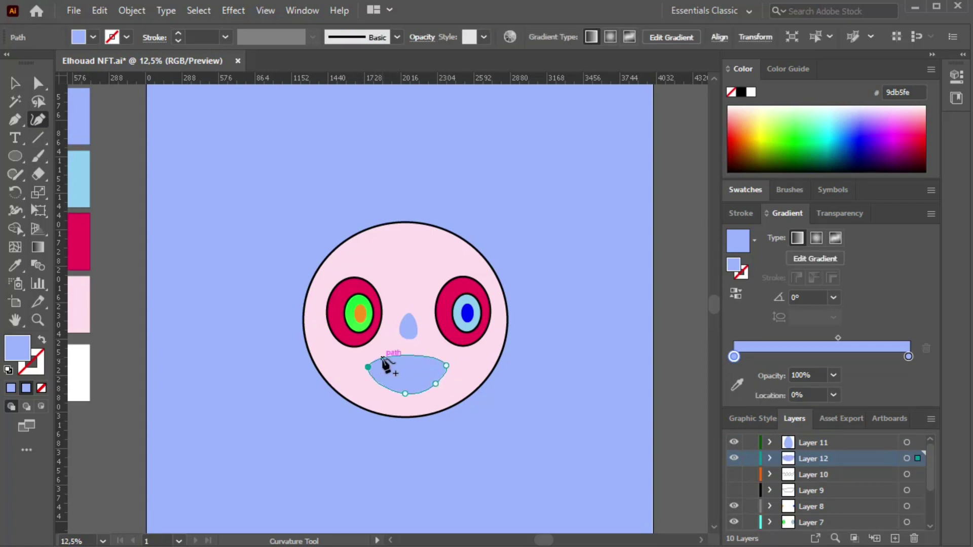
key("v")
Fill the smiling mouth with magenta ff00ff, give it a black 15 pt outline, and deselect it.
left_click(88, 35)
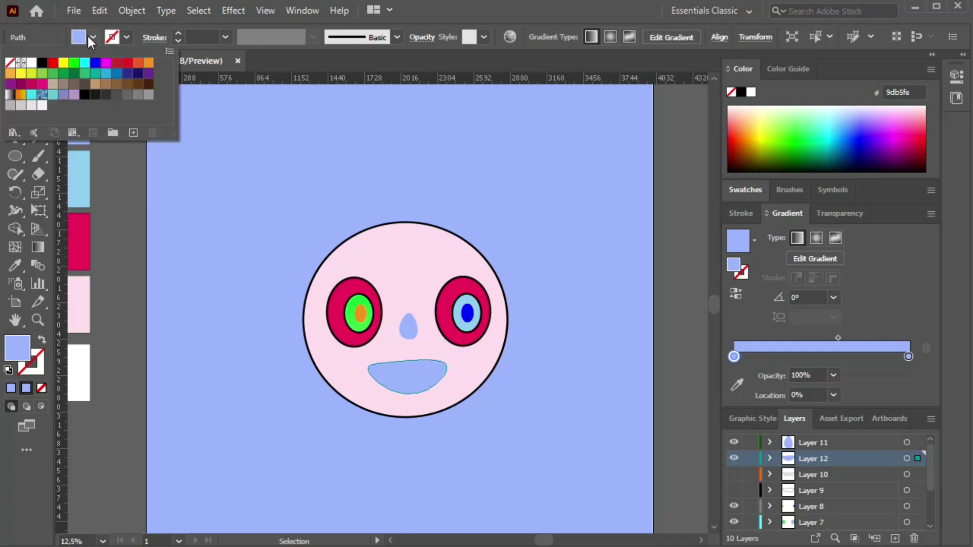
left_click(104, 63)
left_click(118, 38)
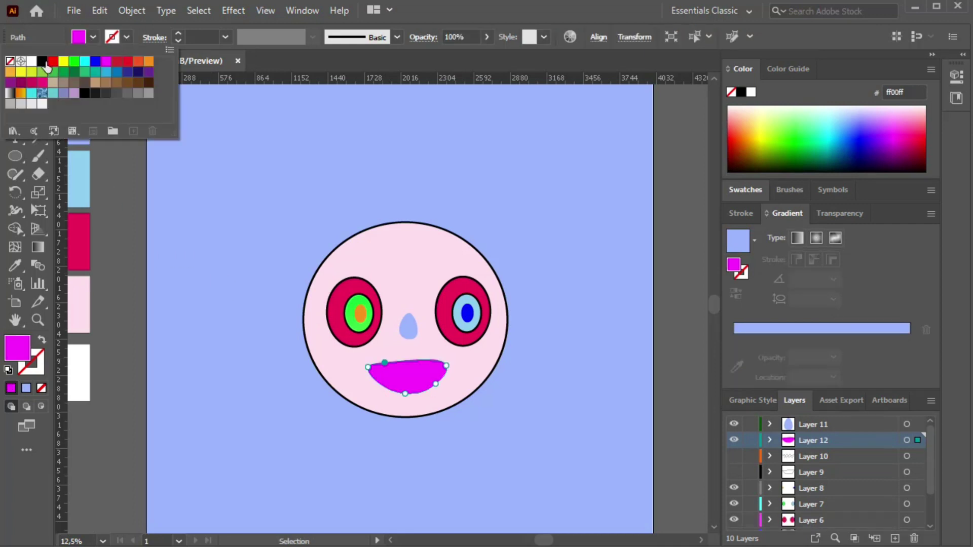
left_click(42, 61)
left_click(182, 35)
left_click(181, 34)
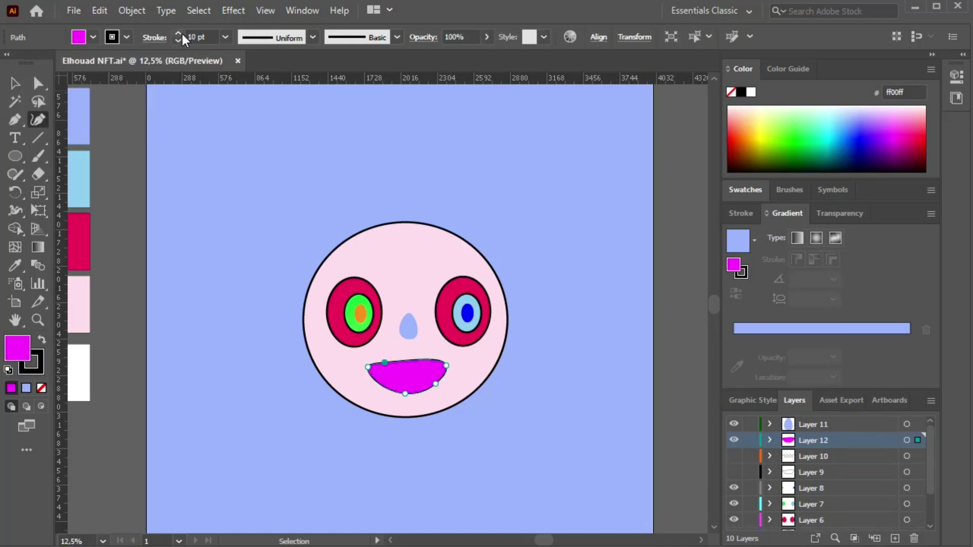
left_click(181, 35)
left_click(181, 34)
left_click(178, 42)
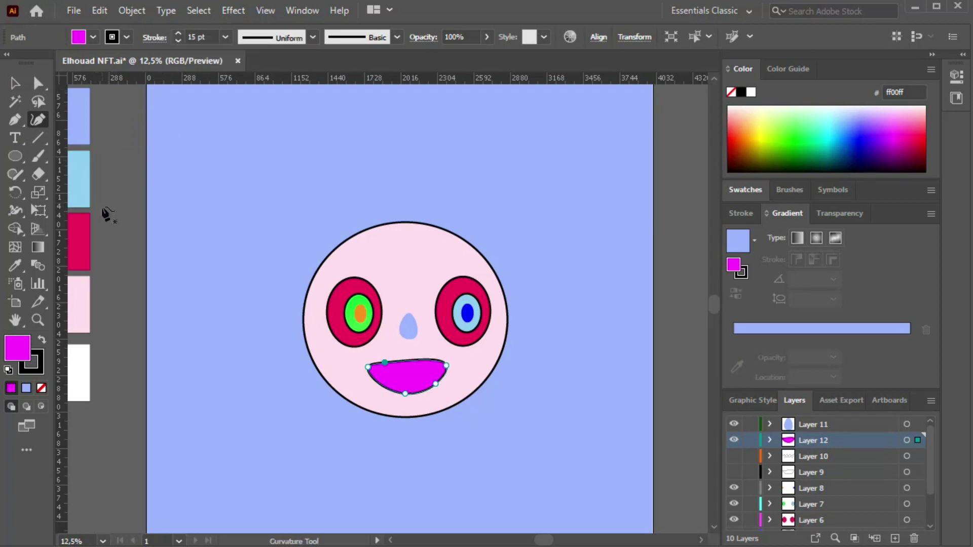
key("v")
left_click(107, 141)
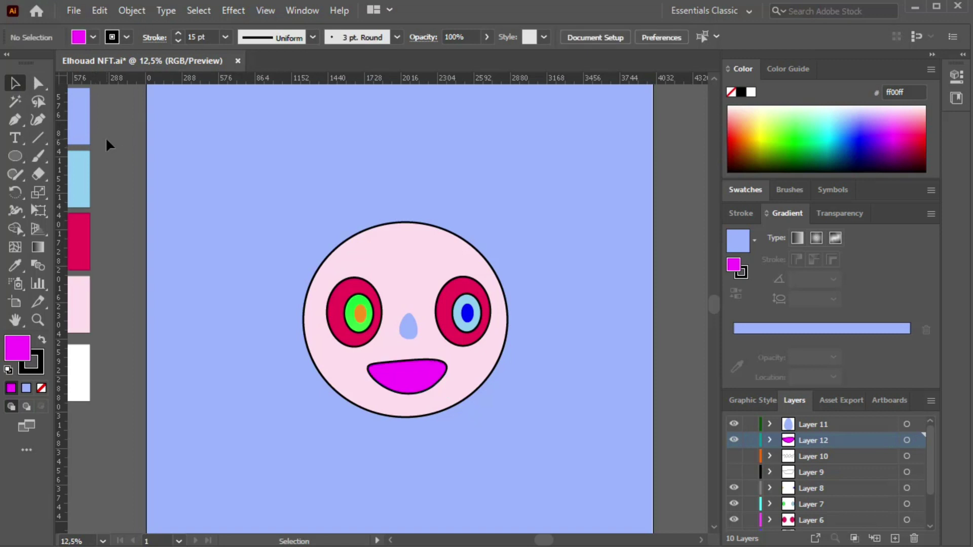
Create a new layer on top and draw a neck-and-shoulders body with the Pen tool, from the artboard's lower edge up to the chin and back.
scroll(237, 300, "down", 2)
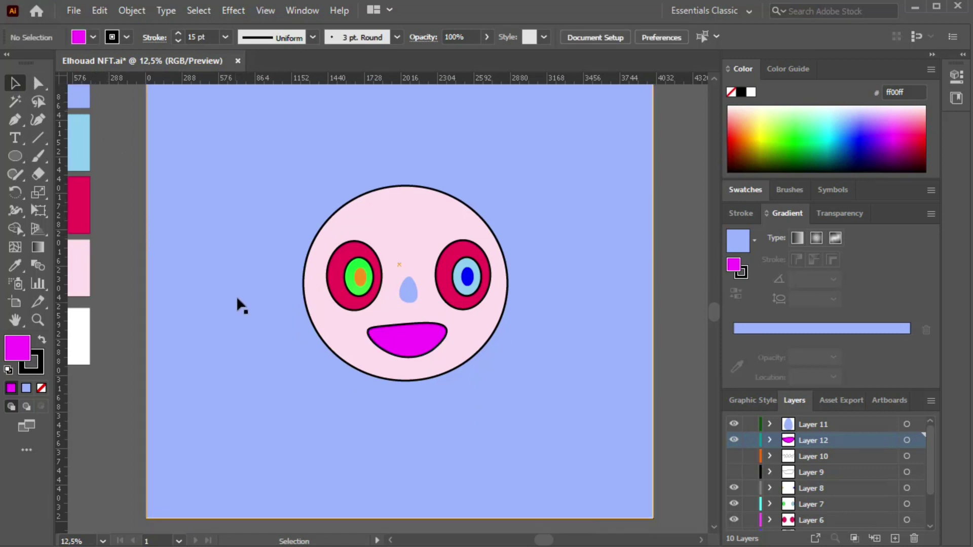
left_click(895, 539)
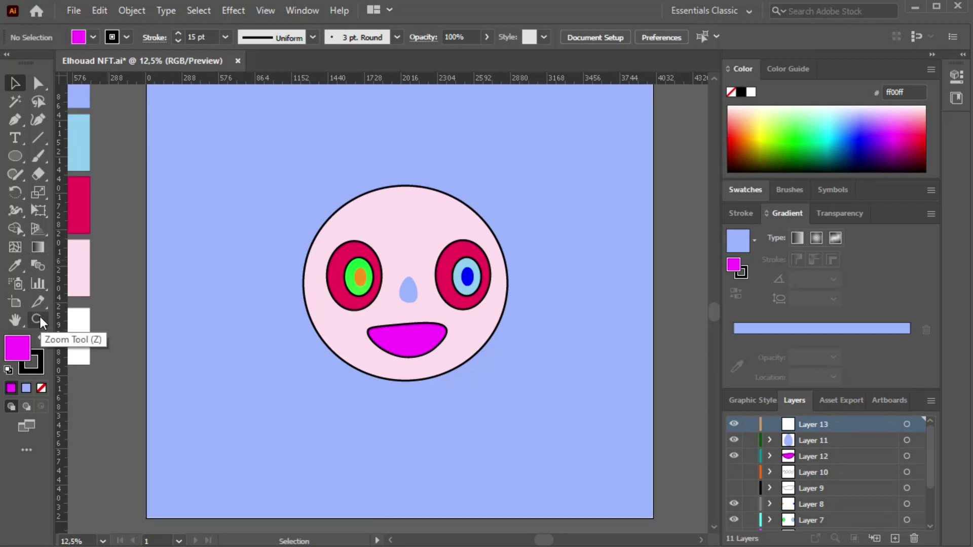
left_click(35, 120)
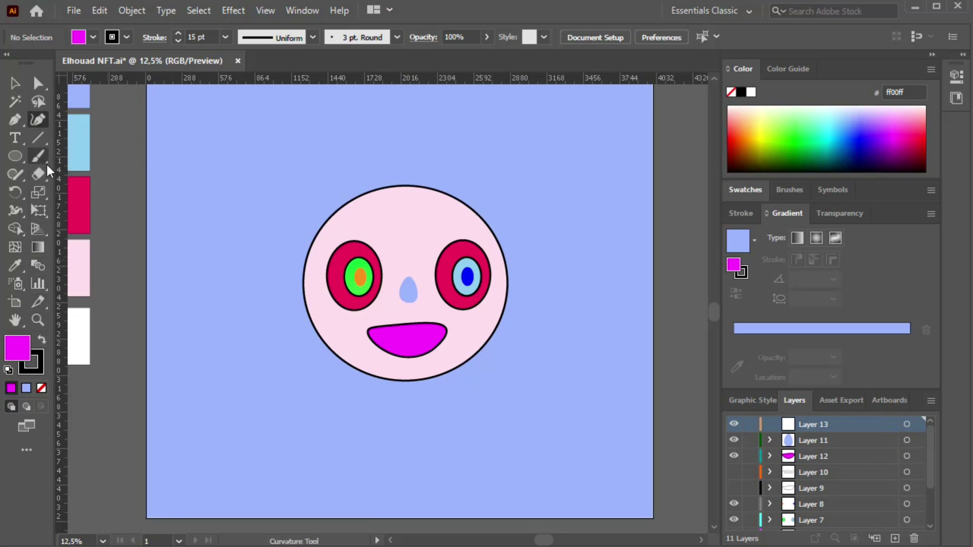
left_click(17, 120)
left_click(321, 518)
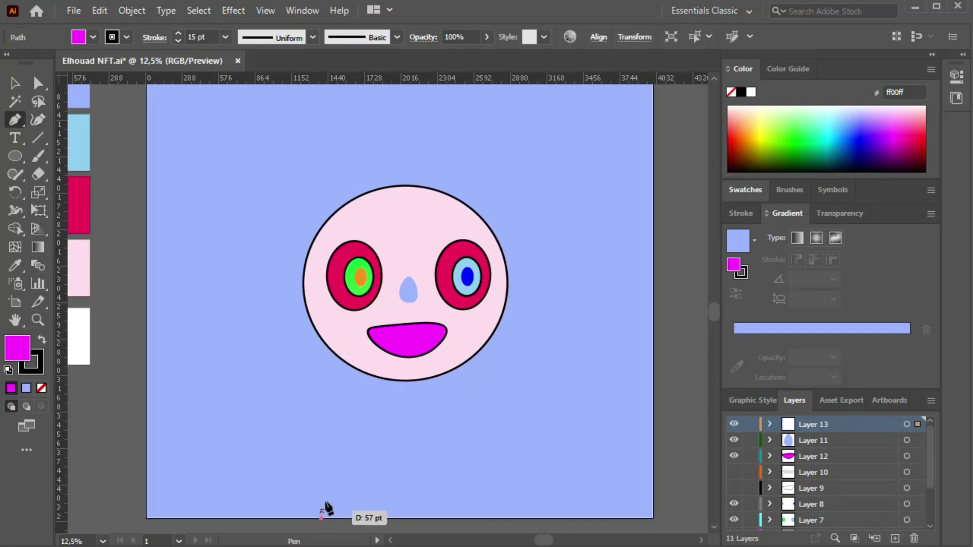
left_click(337, 449)
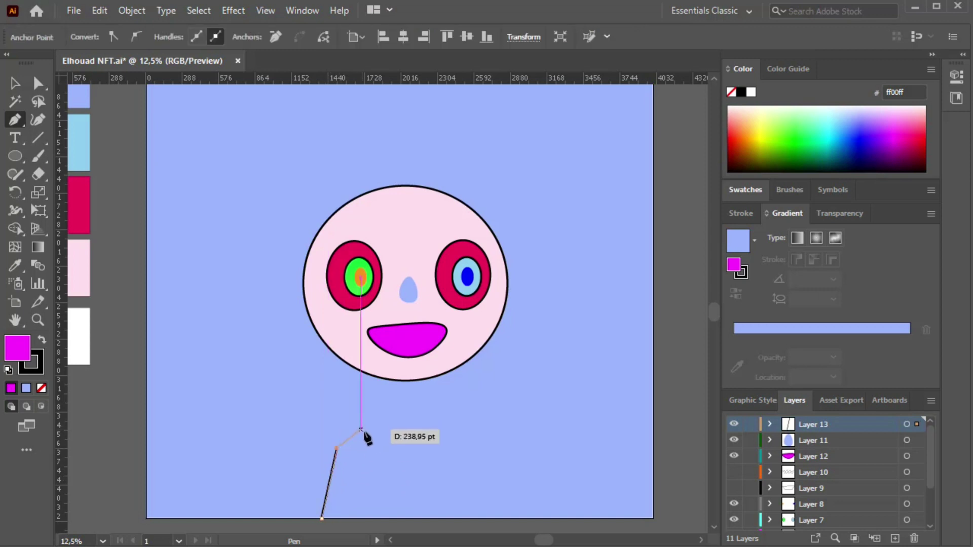
left_click(367, 430)
left_click(390, 375)
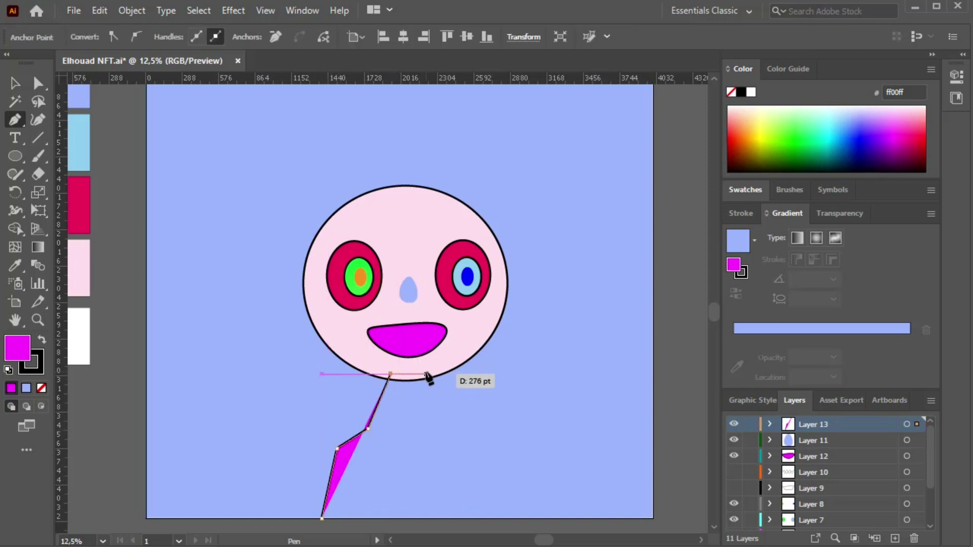
left_click(427, 375)
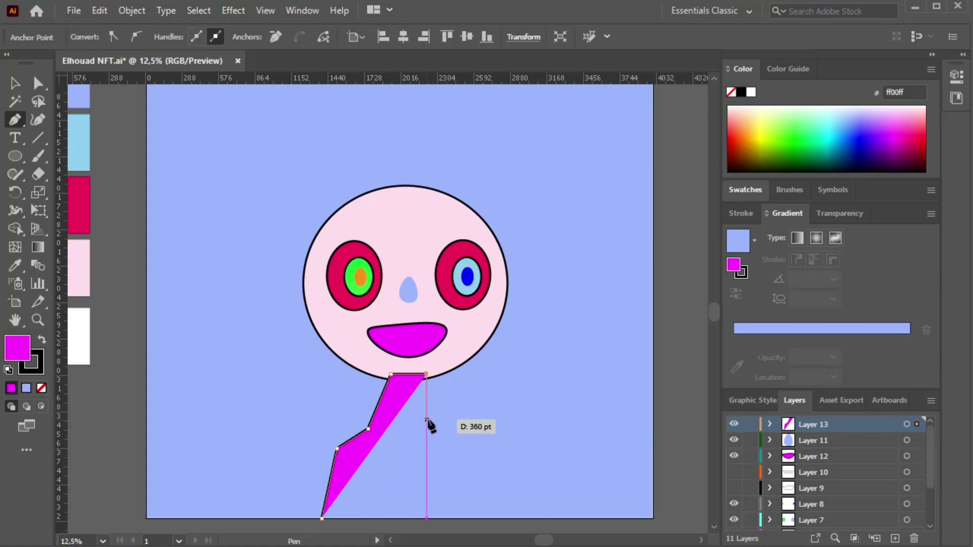
left_click(436, 412)
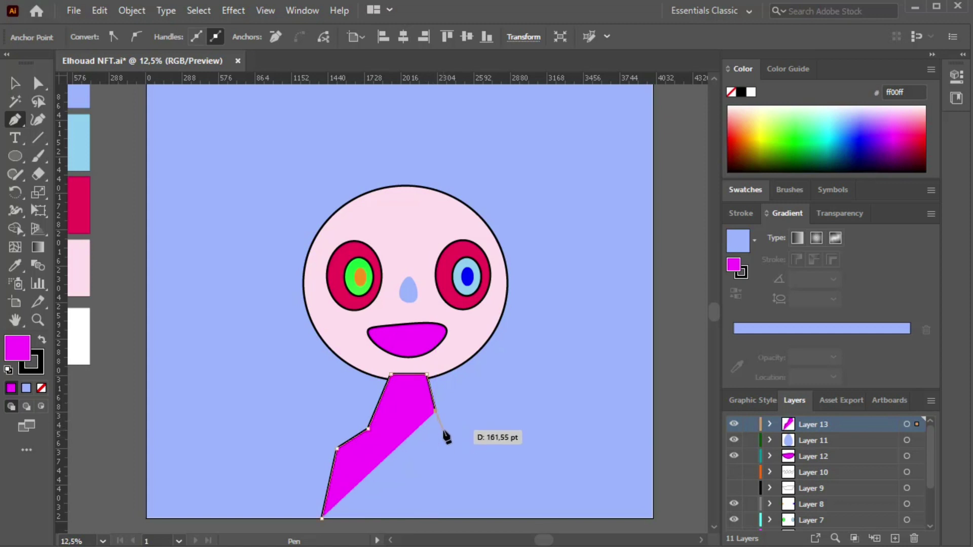
left_click(442, 429)
left_click(460, 442)
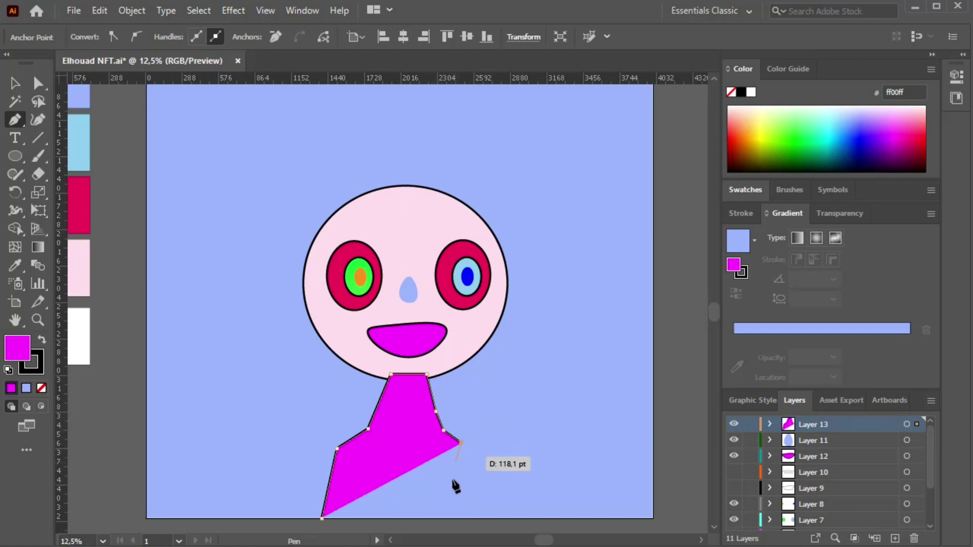
left_click(467, 519)
key("v")
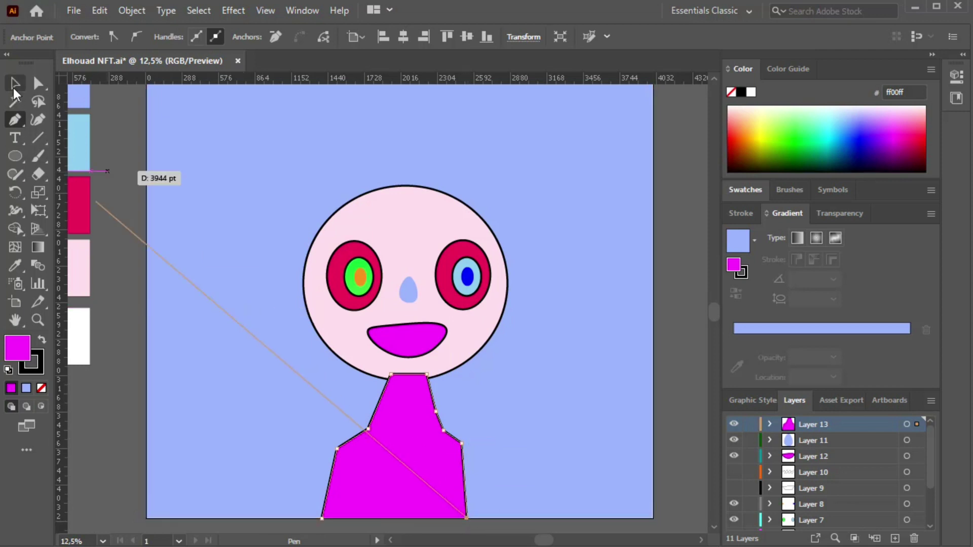
Place the body layer, Layer 13, directly below the head layer, Layer 5, and narrow the body from both sides.
left_click_drag(832, 430, 810, 507)
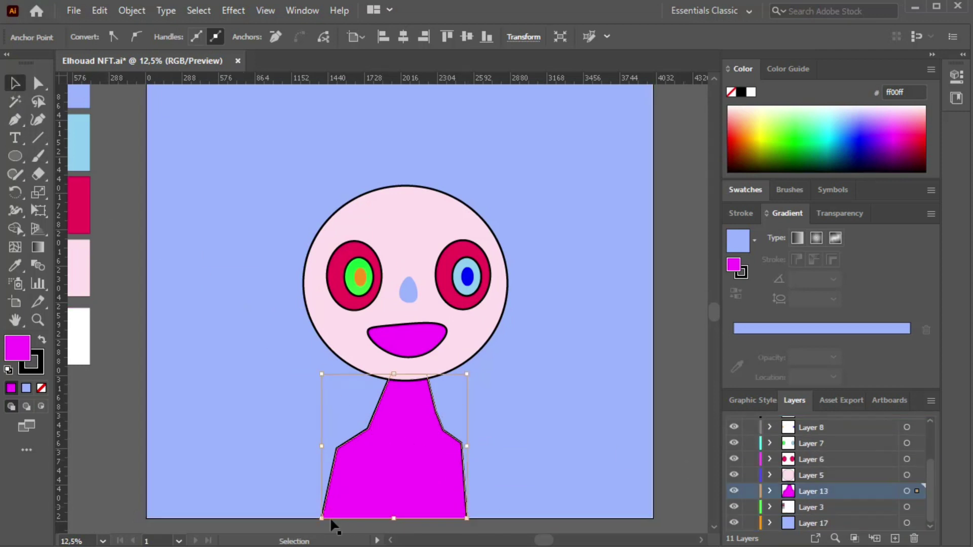
left_click_drag(321, 518, 333, 519)
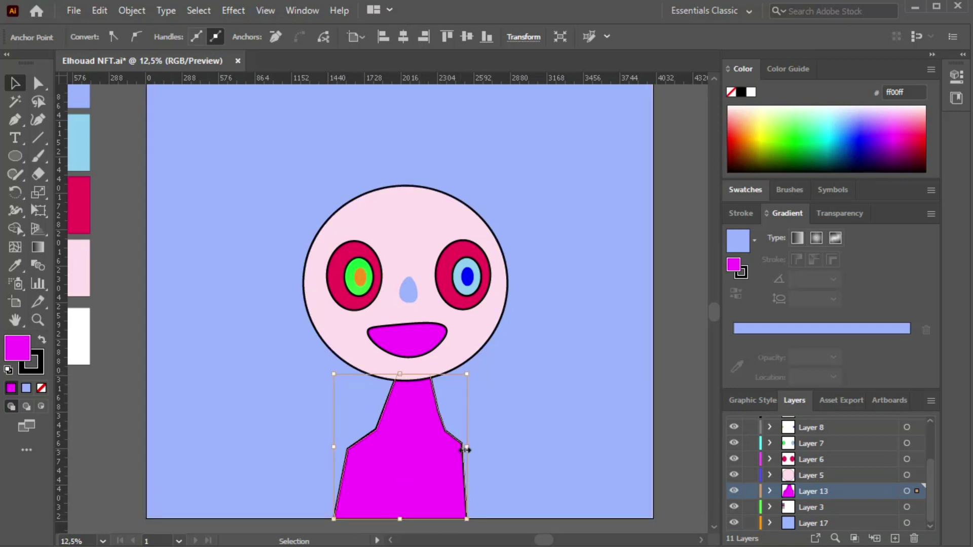
left_click_drag(466, 447, 459, 447)
left_click_drag(334, 447, 340, 447)
left_click_drag(458, 447, 453, 447)
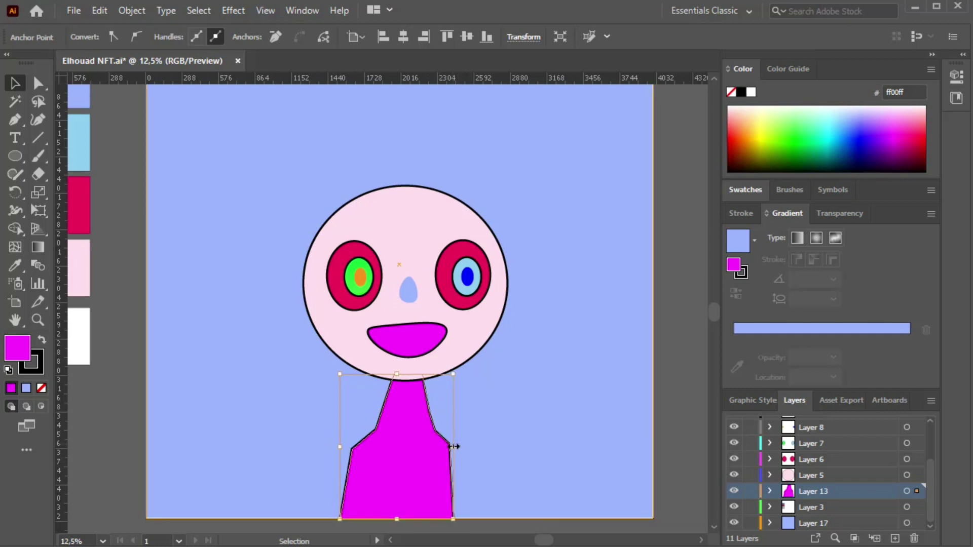
left_click(126, 148)
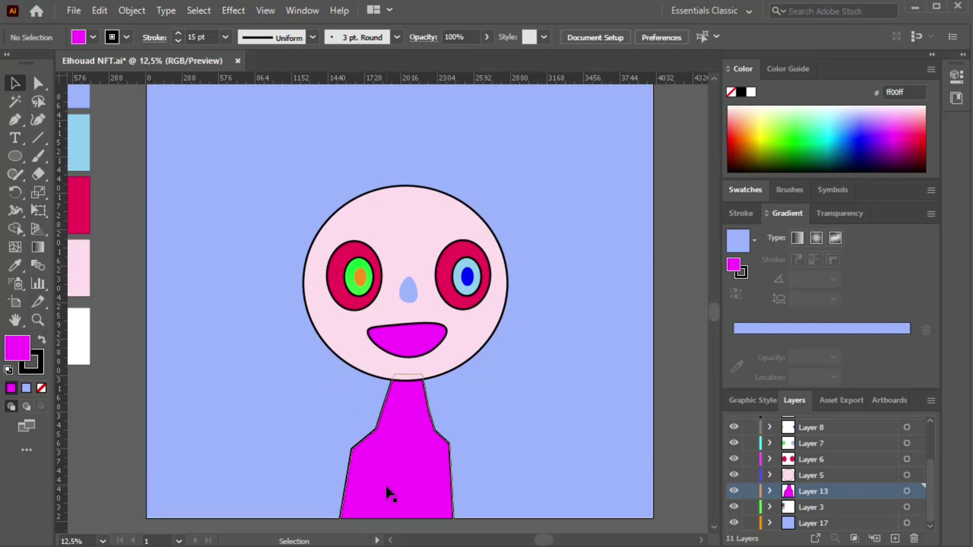
Reshape both shoulders by moving their corner anchor points slightly upward and to the right with the Curvature tool, and deselect the body.
left_click(38, 119)
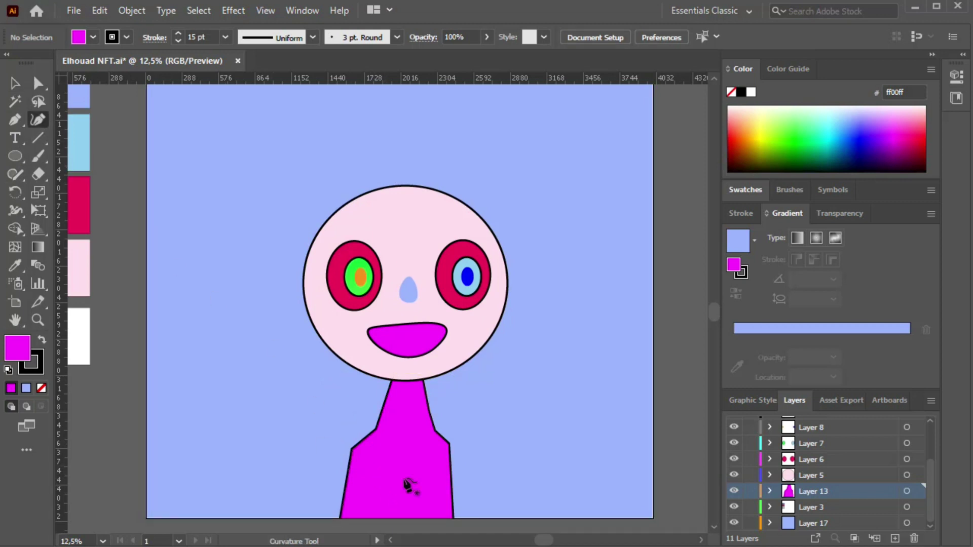
left_click(353, 450)
mouse_move(361, 447)
left_mouse_down()
mouse_move(384, 419)
mouse_move(380, 428)
left_mouse_up()
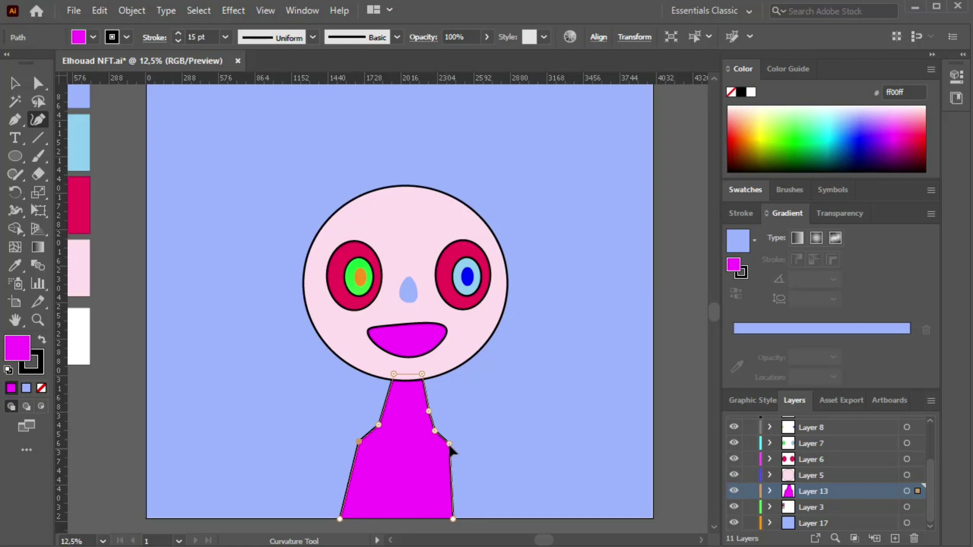
mouse_move(449, 445)
left_mouse_down()
mouse_move(432, 432)
mouse_move(452, 441)
left_mouse_up()
left_click_drag(431, 432, 439, 426)
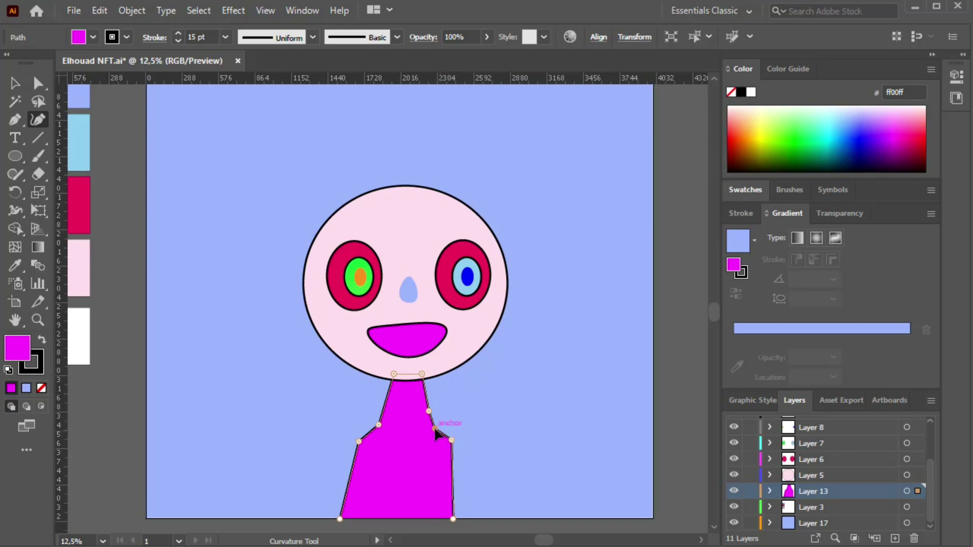
left_click(14, 83)
left_click(123, 141)
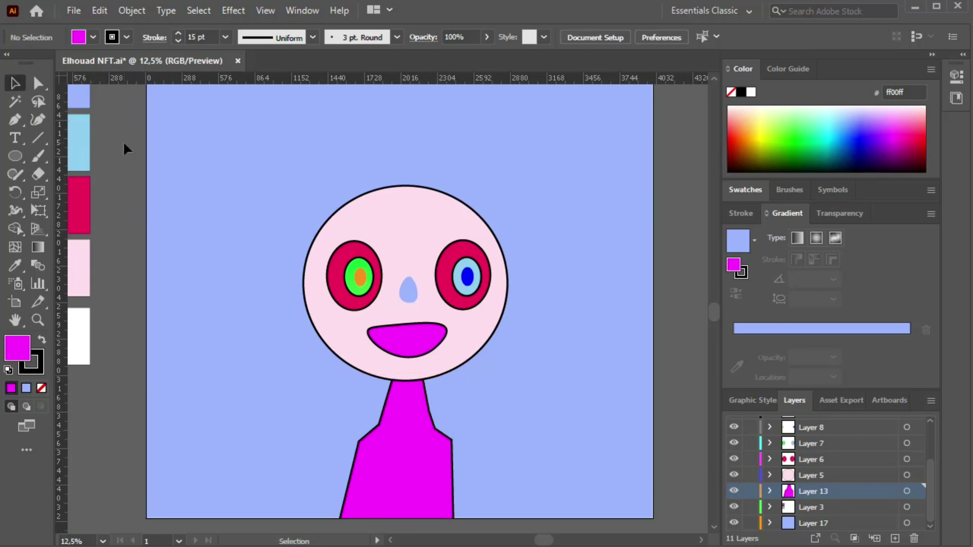
Create a new layer above Layer 13 and draw a near-vertical black arm line without fill inside the body's right side.
left_click(895, 538)
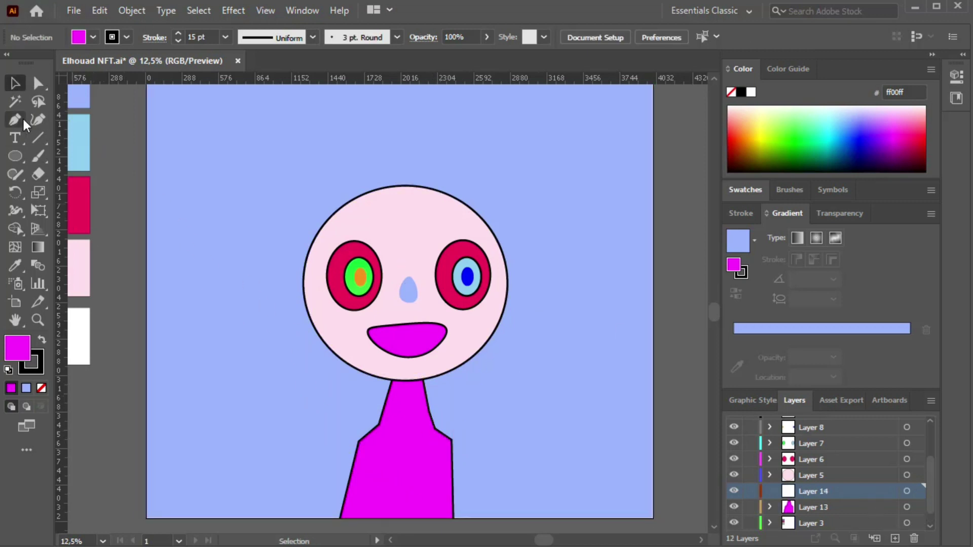
left_click(38, 120)
left_click(93, 37)
left_click(10, 62)
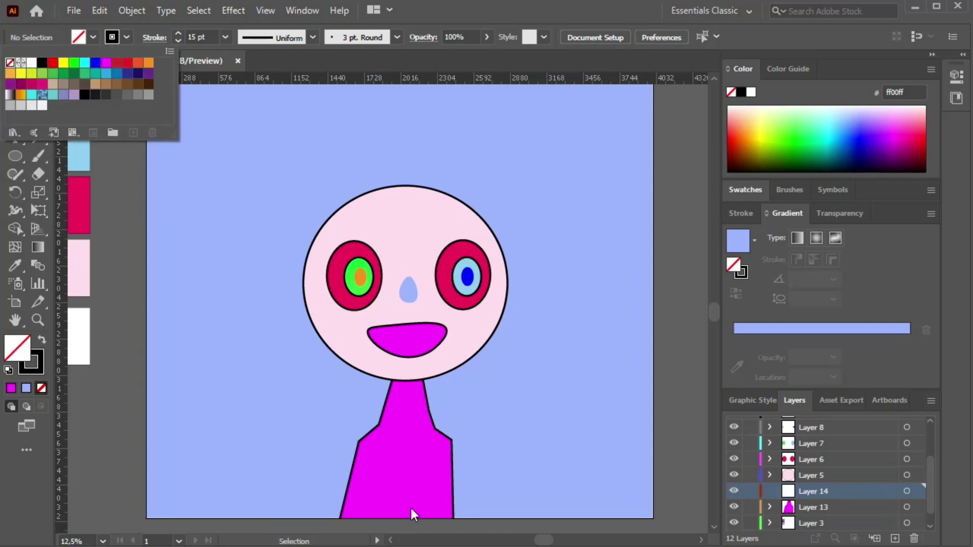
left_click(22, 157)
left_click(39, 117)
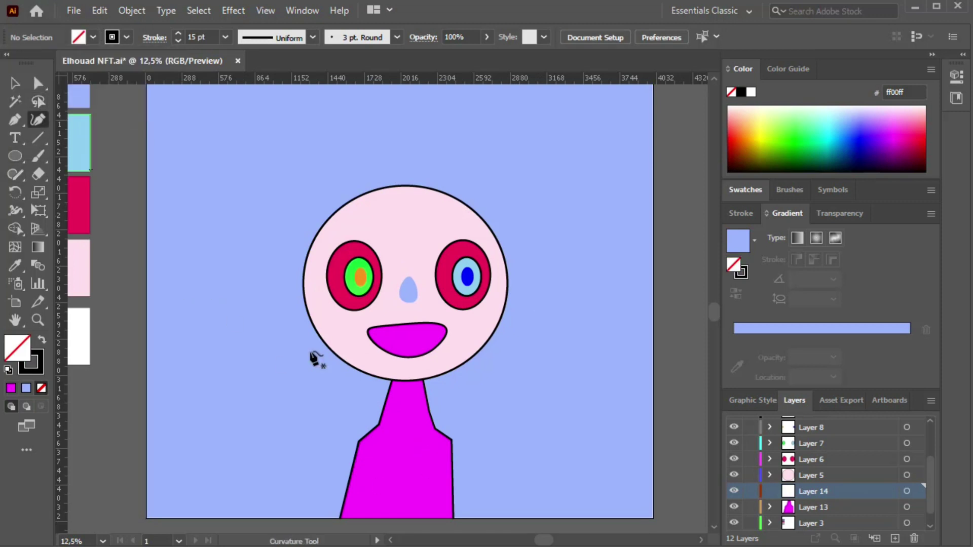
left_click(427, 440)
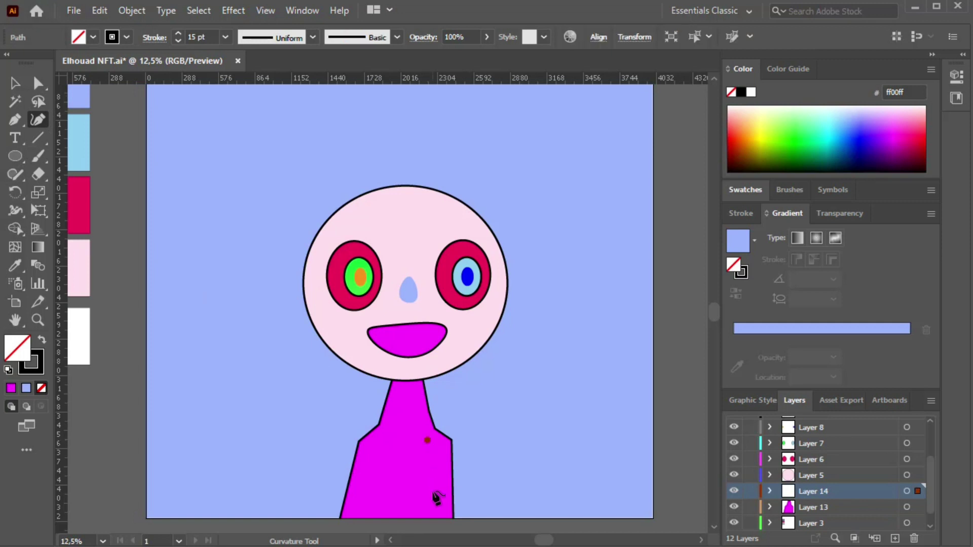
left_click(429, 511)
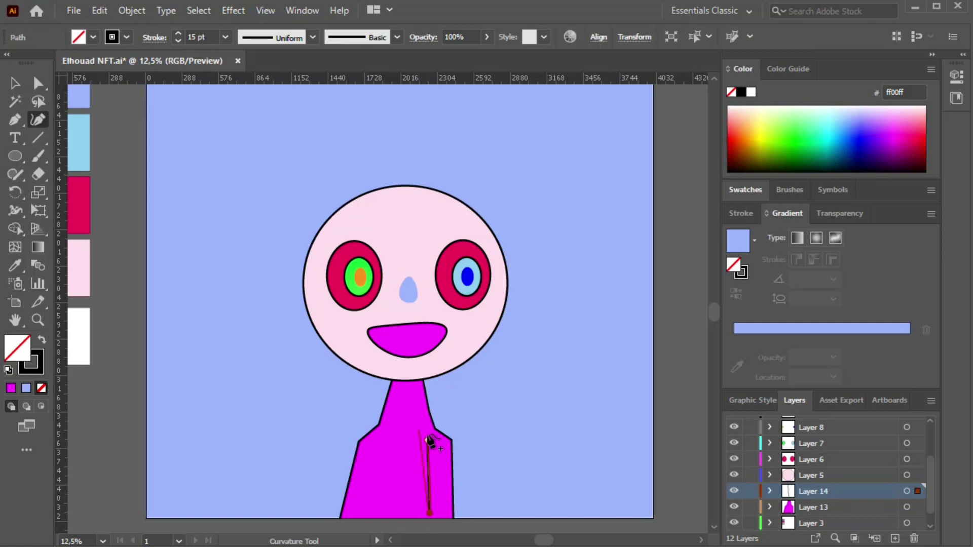
Duplicate the arm line to the body's left side, tilt both lines outward towards the bottom, and deselect them.
left_click(15, 83)
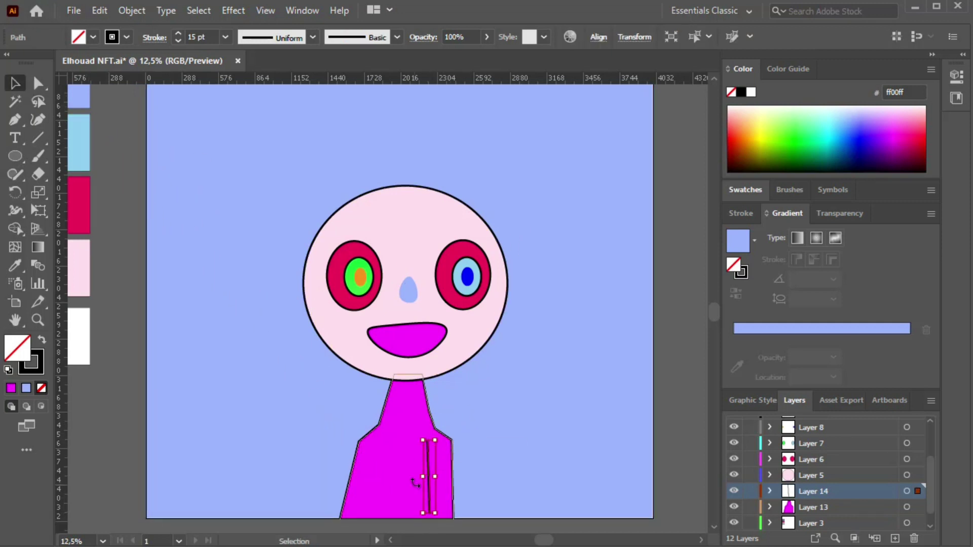
left_click_drag(429, 473, 374, 470)
left_click_drag(387, 434, 426, 449)
left_click(429, 468)
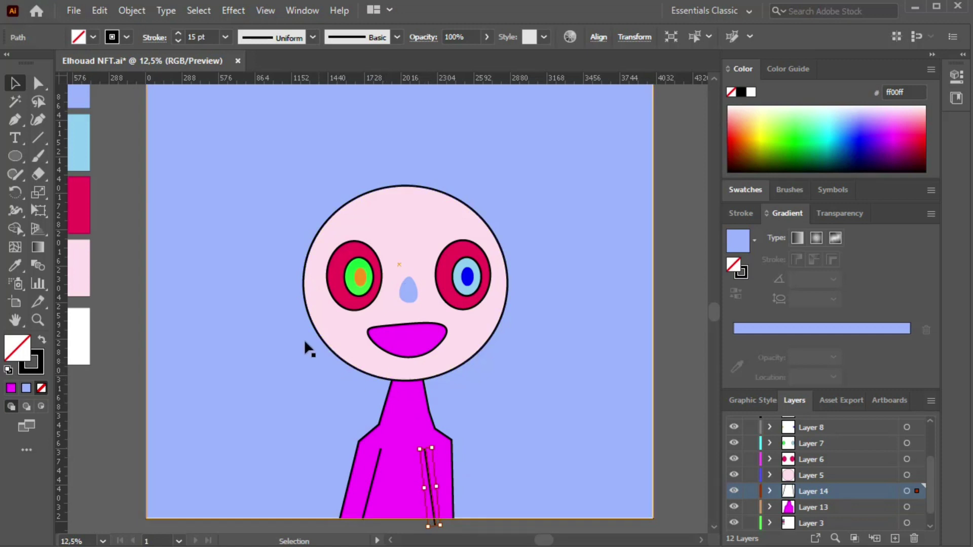
left_click(116, 165)
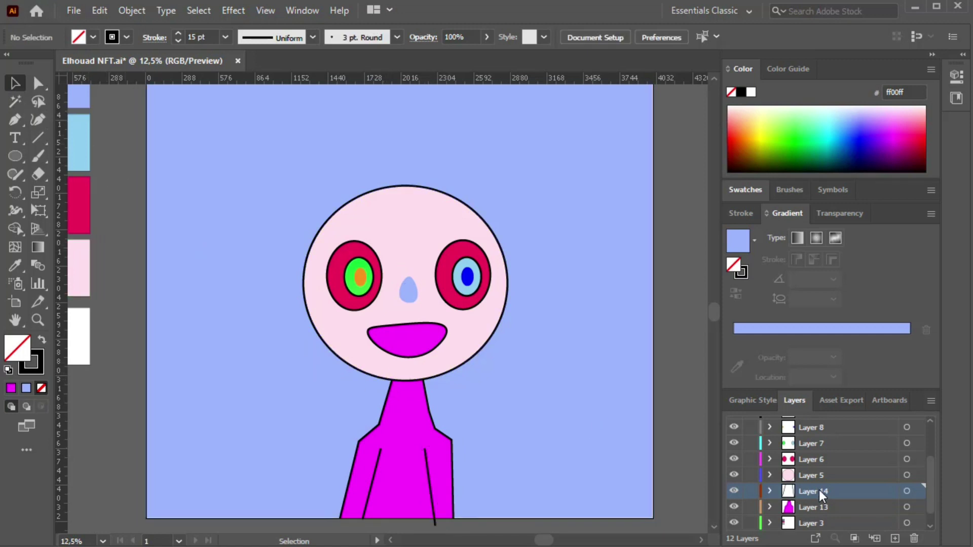
Create a new layer above Layer 5 and move the head and eye layers, Layers 5 to 8, into it.
scroll(813, 504, "up", 2)
scroll(852, 483, "down", 3)
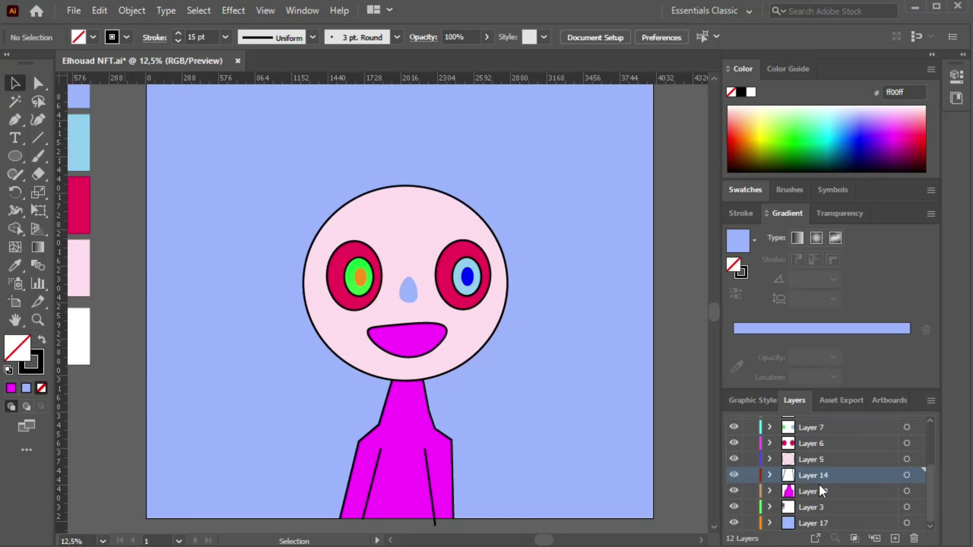
left_click(854, 490)
left_click(842, 473)
left_click(844, 459)
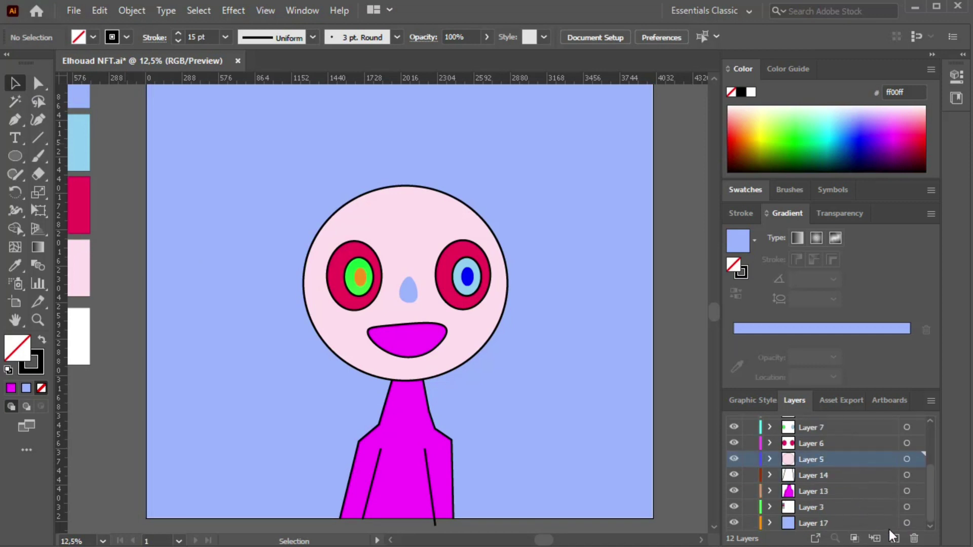
left_click(895, 538)
left_click_drag(828, 478, 829, 443)
left_click_drag(830, 486, 827, 506)
left_click(827, 469)
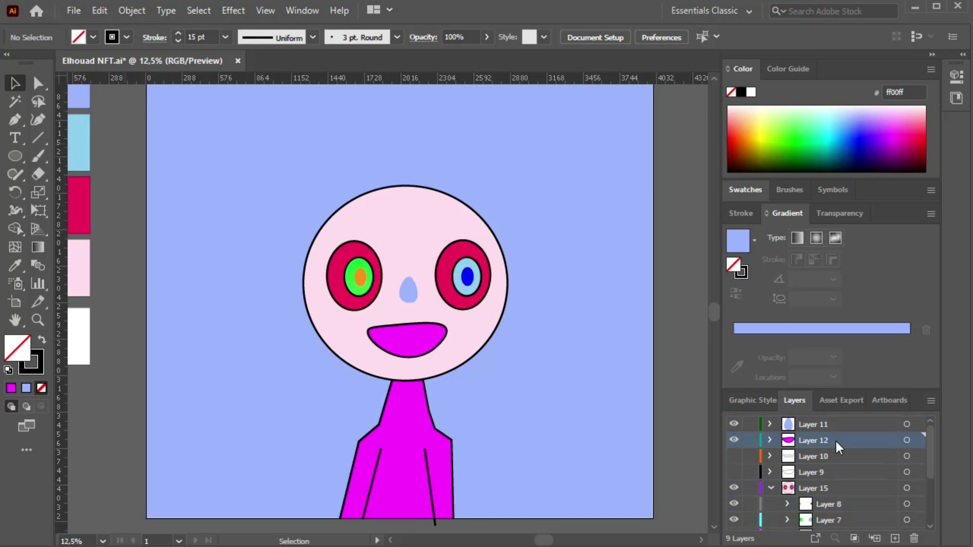
Move the smiling mouth layer, Layer 12, and the nose layer, Layer 11, into Layer 15 above the eyes.
left_click_drag(835, 442, 832, 487)
left_click(825, 427)
left_click_drag(825, 427, 830, 481)
Delete the unused hidden layers, Layer 10 and Layer 9, together with their artwork.
left_click(834, 425)
left_click(914, 538)
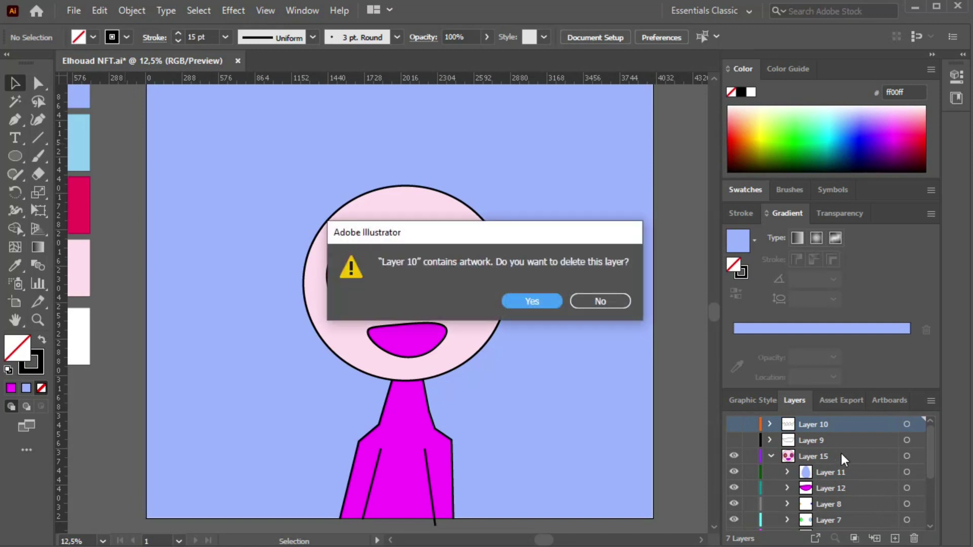
left_click(527, 300)
left_click(914, 538)
left_click(532, 302)
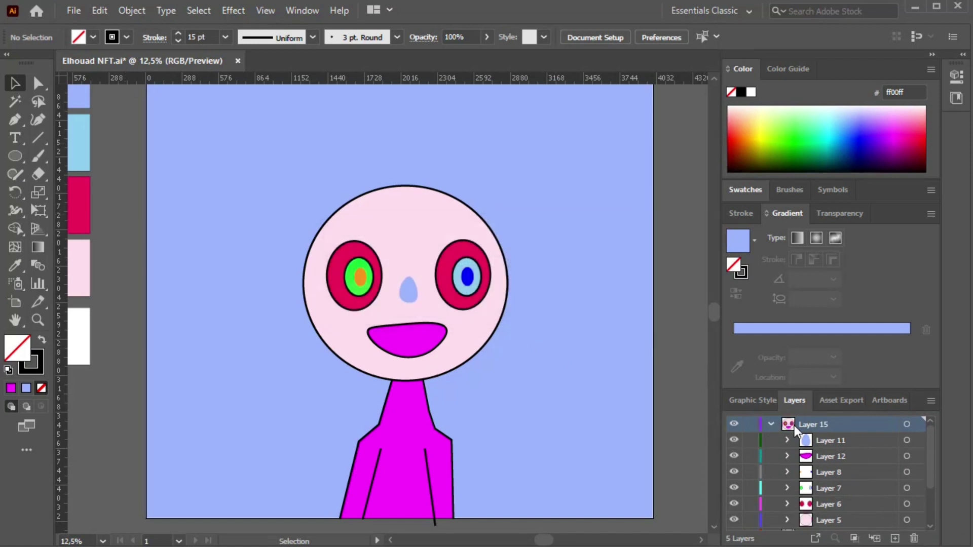
Collapse Layer 15, select all of its artwork, move the whole head straight down onto the body, and deselect it.
left_click(771, 424)
left_click(734, 424)
left_click(734, 424)
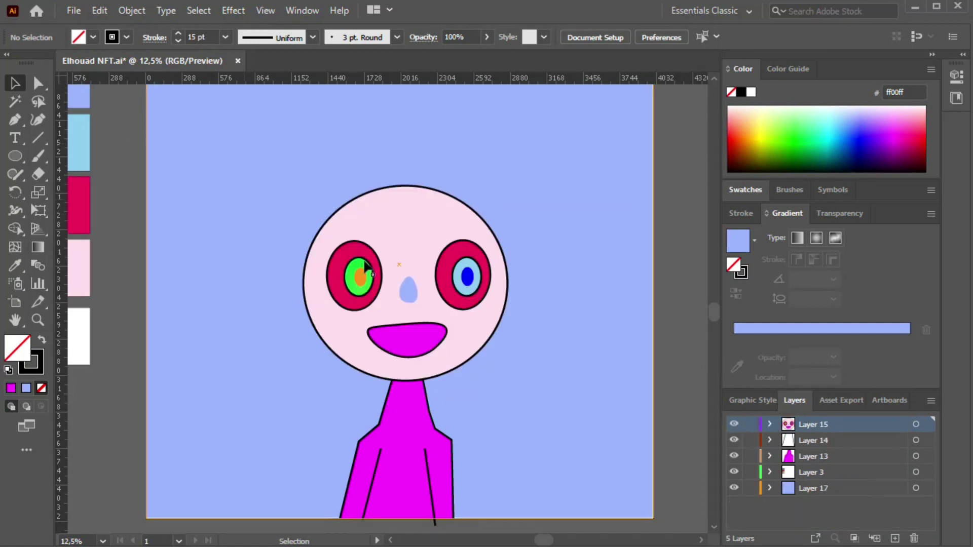
left_click(916, 424)
left_click_drag(424, 253, 421, 293)
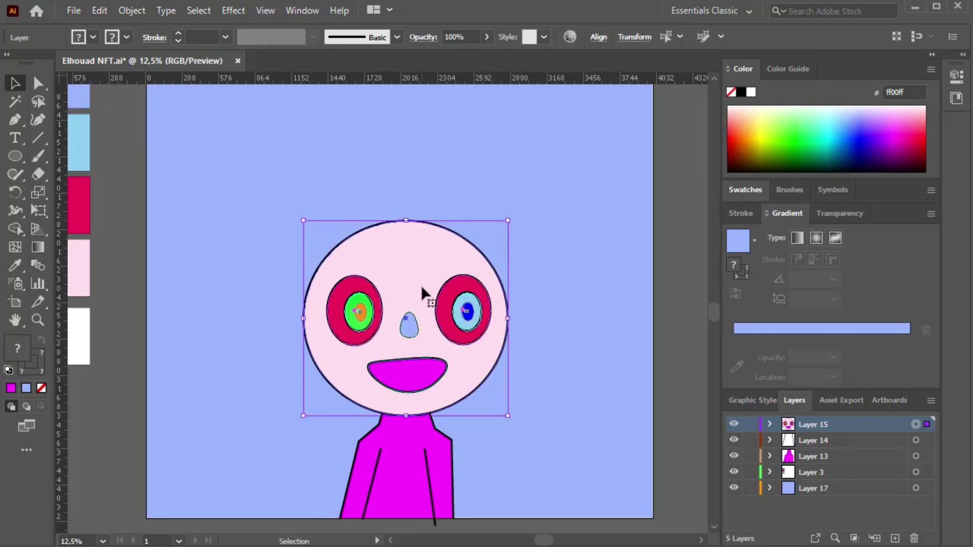
left_click(114, 127)
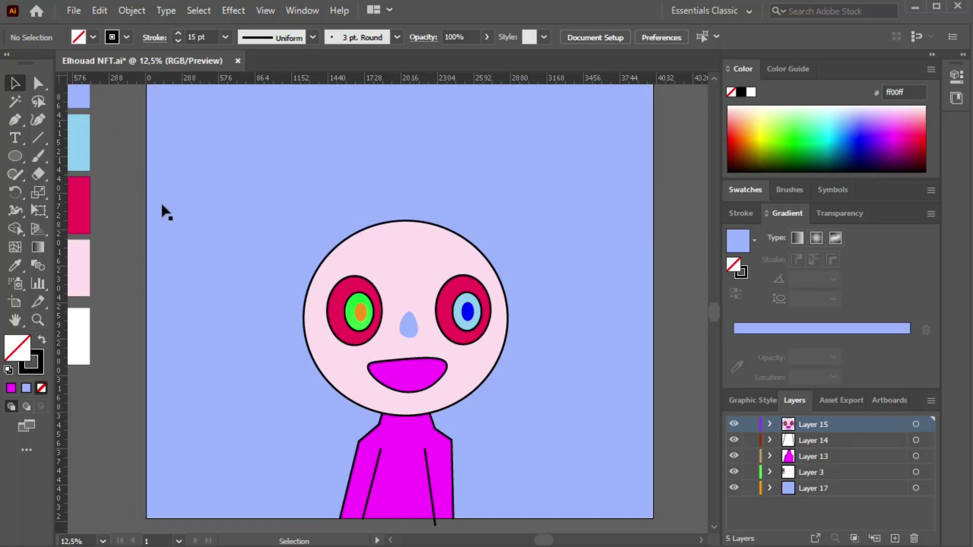
Create a new layer above Layer 14 and draw a black-outlined ellipse without fill on the chest between the arm lines.
left_click_drag(15, 156, 69, 193)
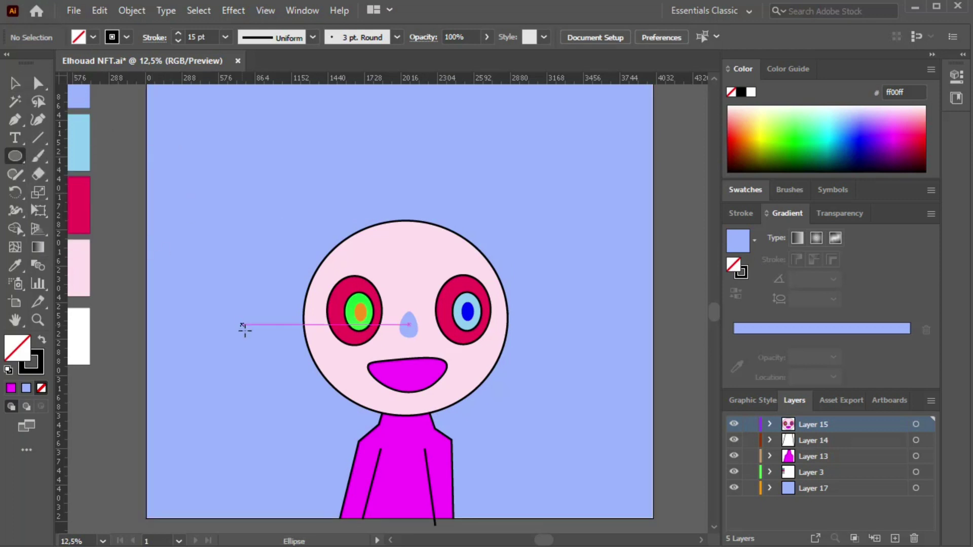
left_click(817, 441)
left_click(895, 539)
left_click_drag(381, 437, 390, 456)
left_click(18, 82)
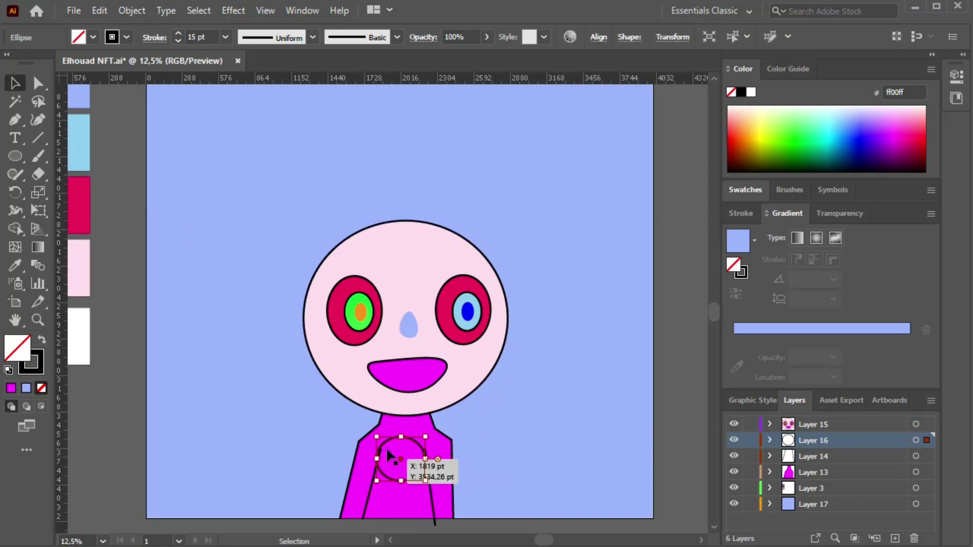
Nudge the chest ellipse to the right and widen it slightly so it spans the gap between the two arm lines.
left_click(38, 320)
left_click(424, 455)
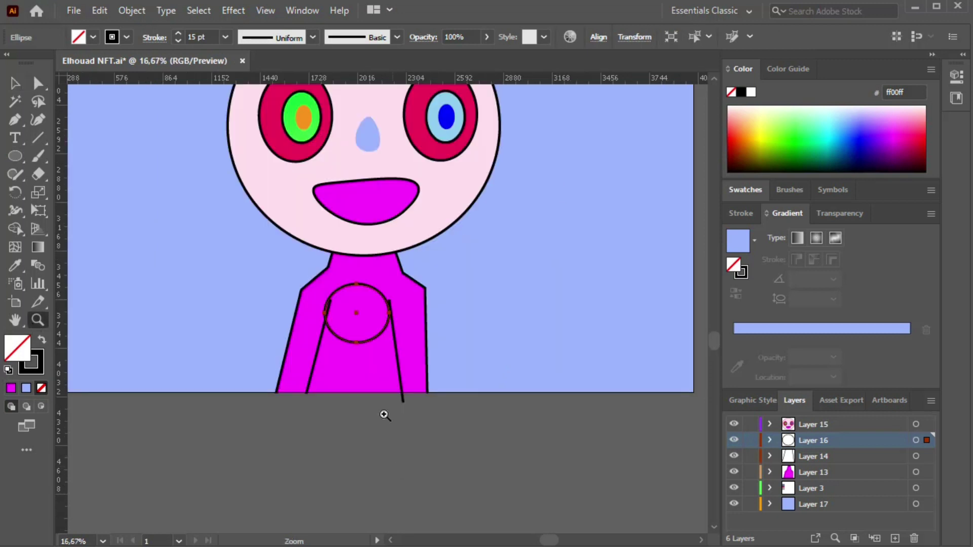
left_click(352, 341)
scroll(244, 338, "up", 2)
left_click(15, 86)
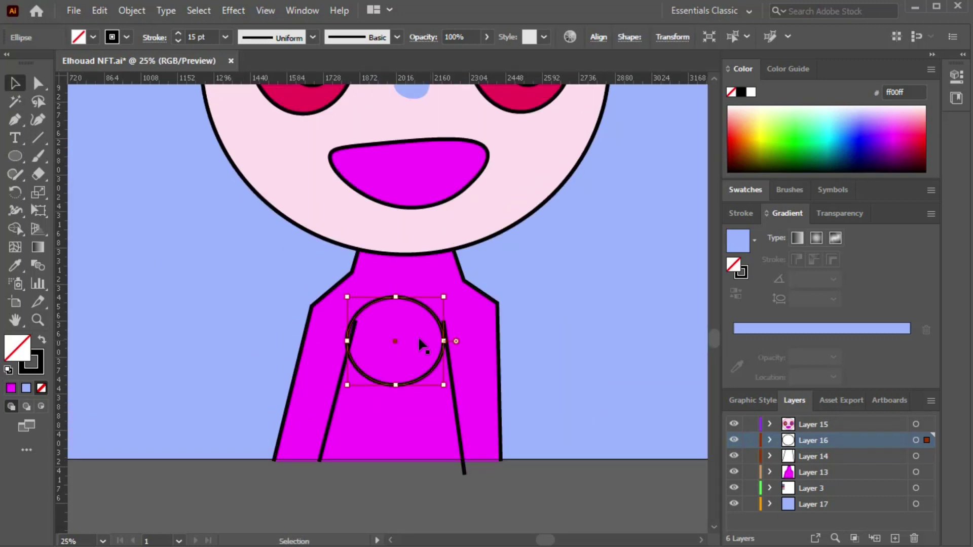
key("Right")
key("Right")
key("Right")
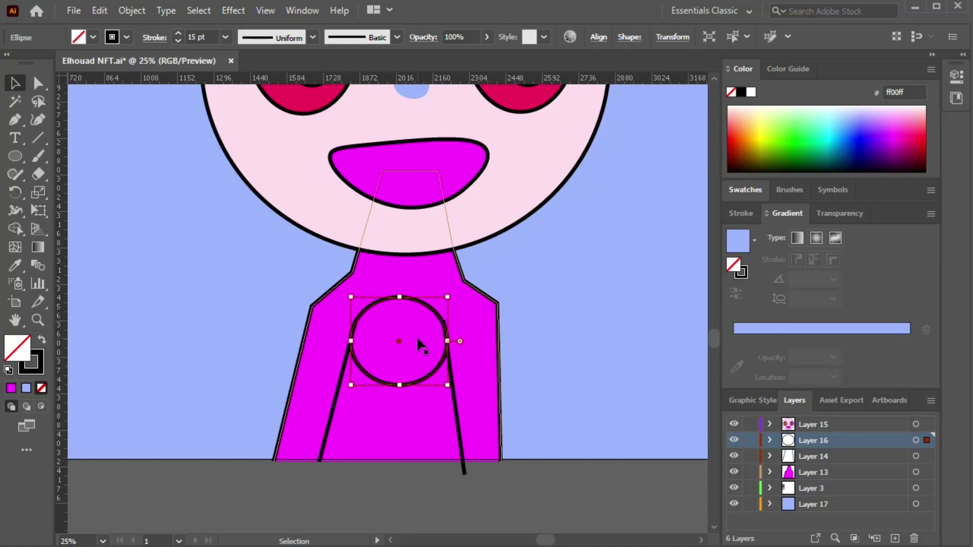
key("Right")
key("Right")
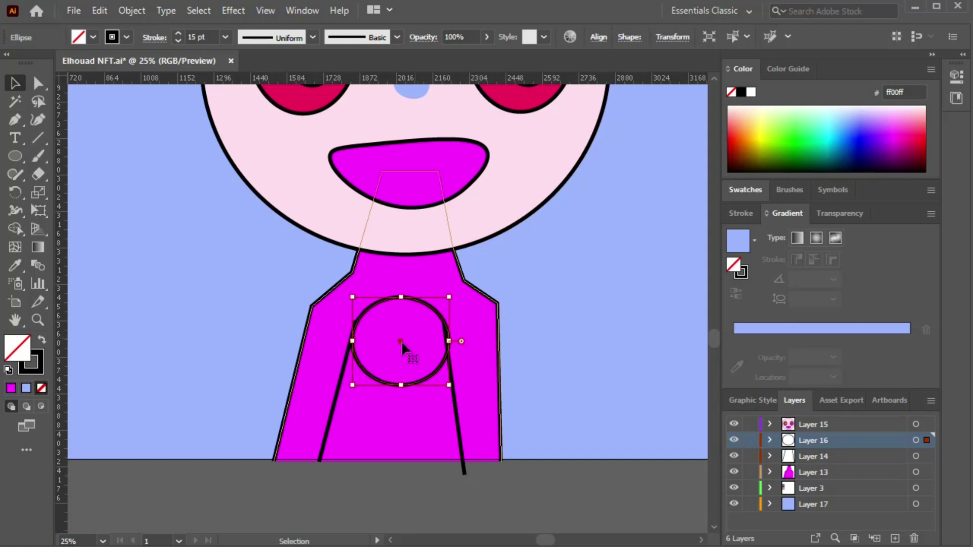
left_click_drag(353, 341, 348, 341)
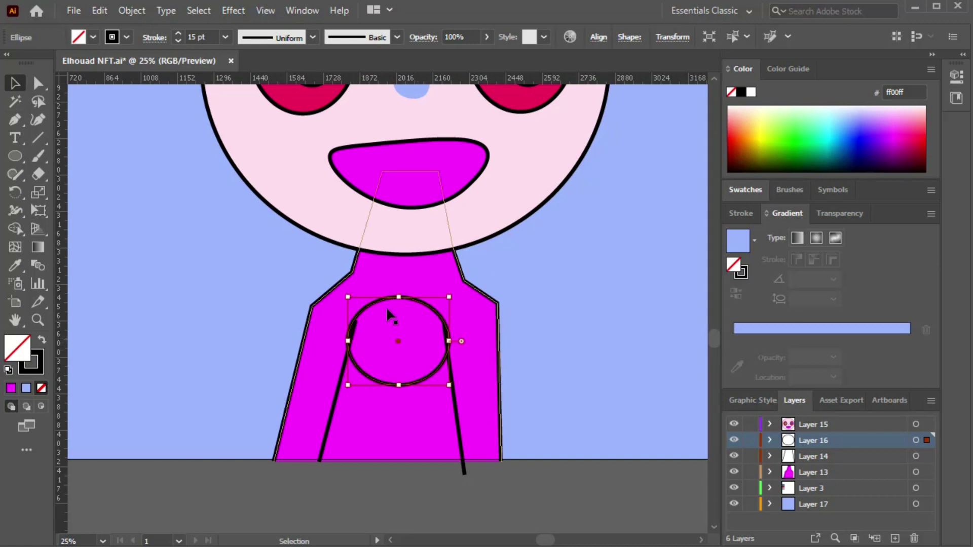
key("Right")
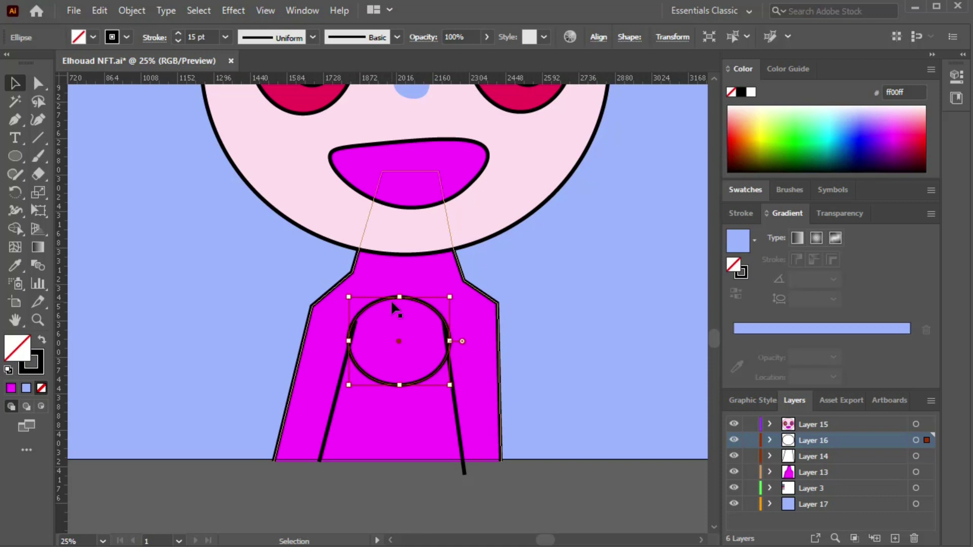
left_click(37, 320)
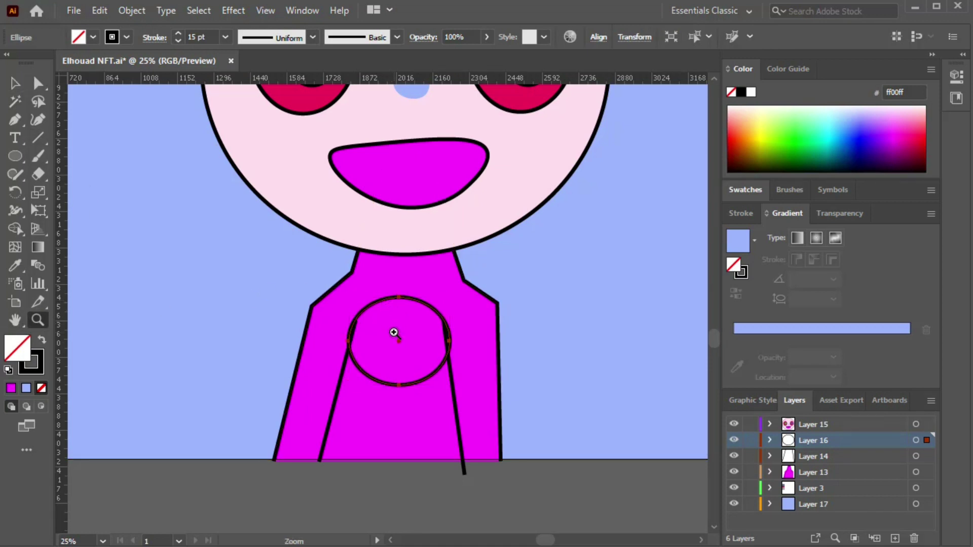
left_click(15, 83)
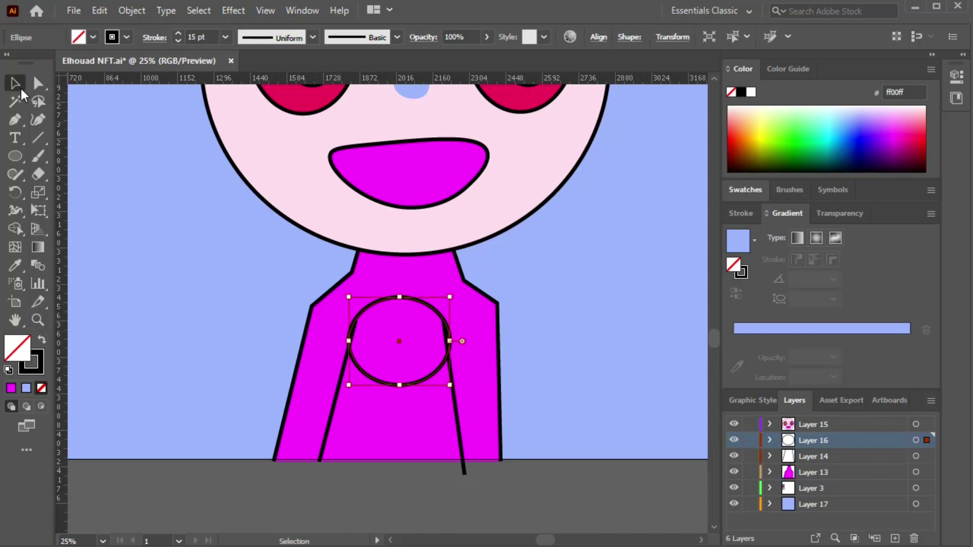
Adjust both arm lines so their upper ends meet the ellipse's sides and the right line stops at the body's lower edge.
left_click(328, 428)
left_click_drag(359, 323, 356, 350)
left_click(447, 345)
left_click_drag(446, 326, 444, 346)
mouse_move(463, 474)
left_mouse_down()
mouse_move(475, 465)
mouse_move(477, 474)
left_mouse_up()
left_click(570, 294)
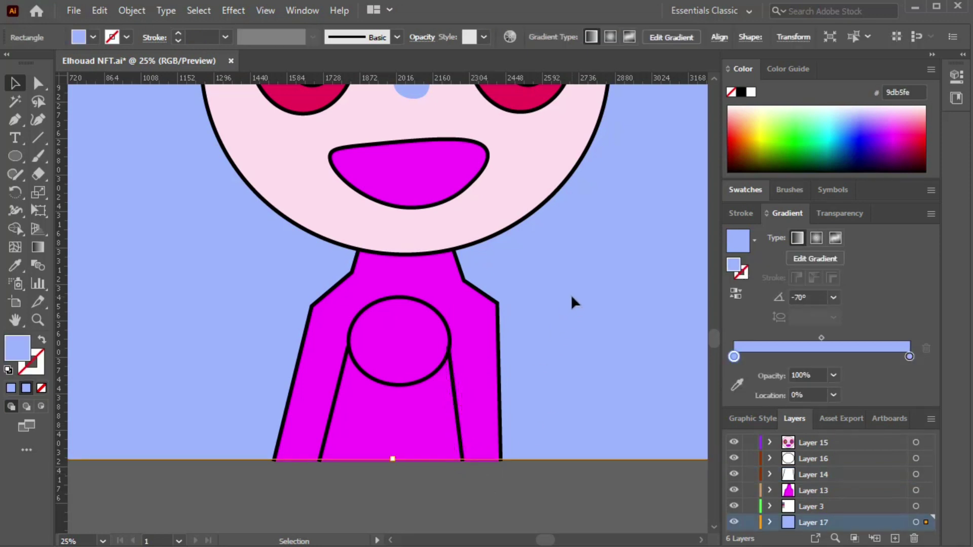
Select the chest ellipse and nudge it slightly to the left to centre it between the arm lines.
left_click(451, 341)
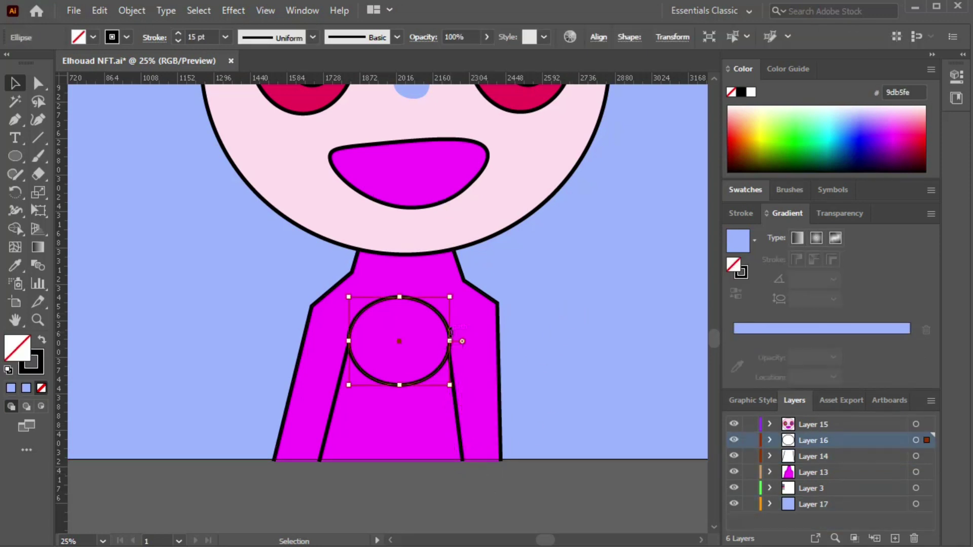
key("Left")
key("Left")
key("Left")
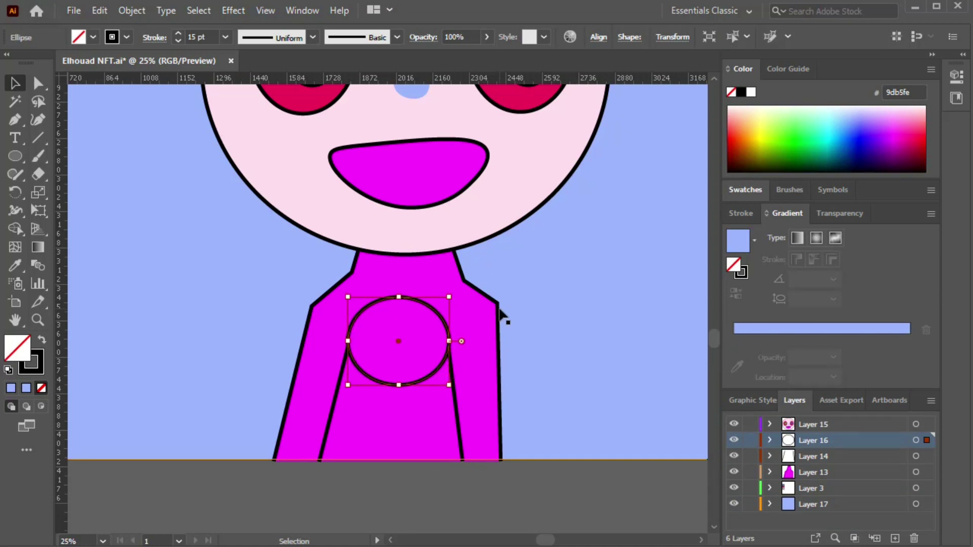
Create a new layer above Layer 15 and draw a short arched eyebrow above the blue-pupil eye with the Curvature tool.
key("z")
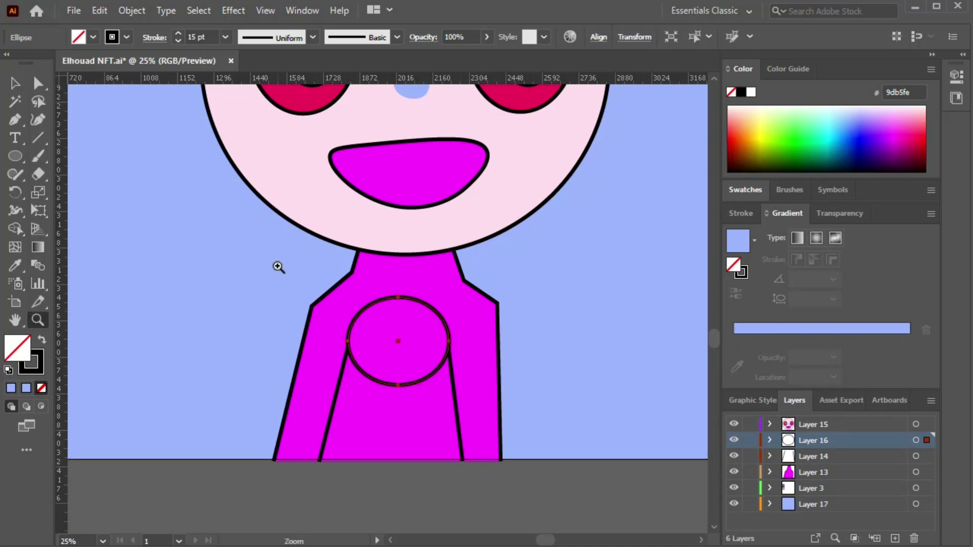
left_click(418, 323, "alt")
left_click(418, 323, "alt")
left_click(360, 315, "alt")
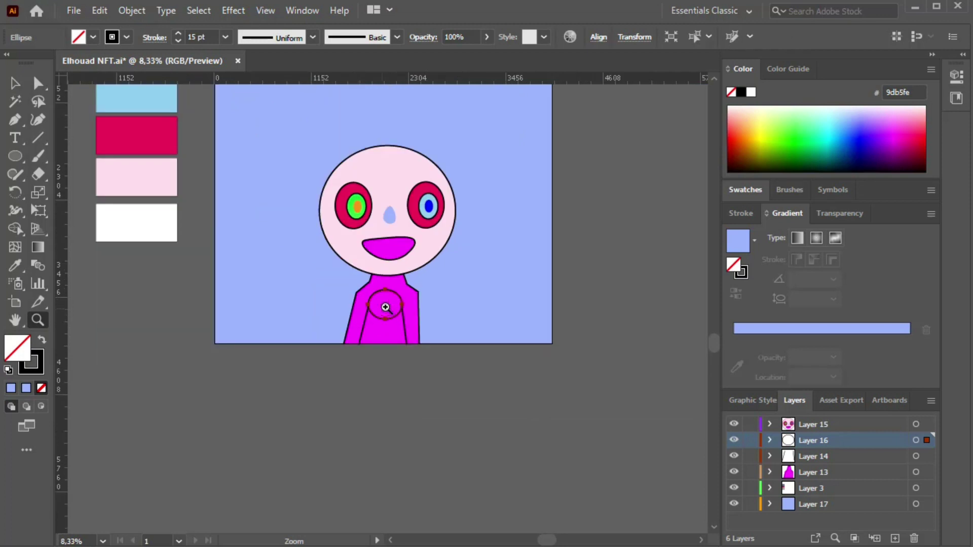
scroll(389, 308, "up", 3)
key("v")
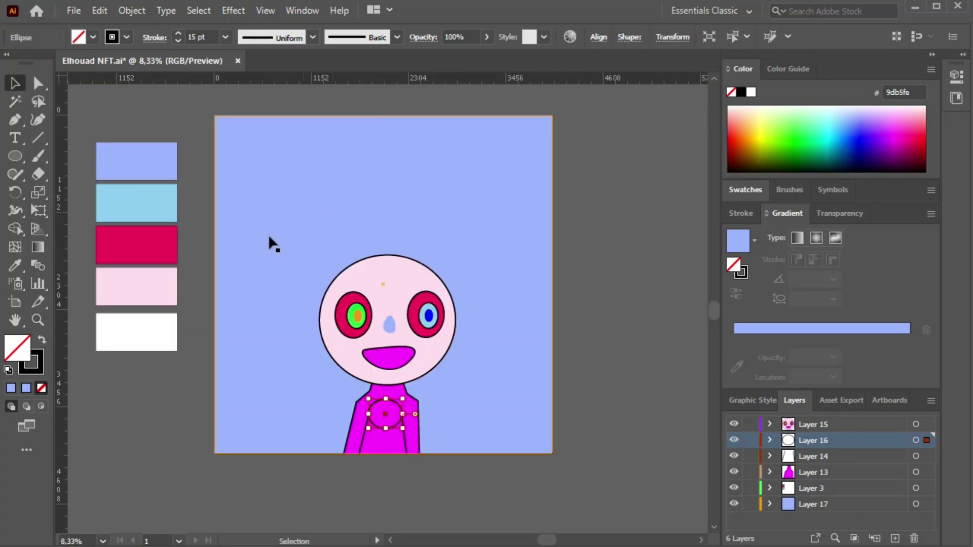
left_click(895, 538)
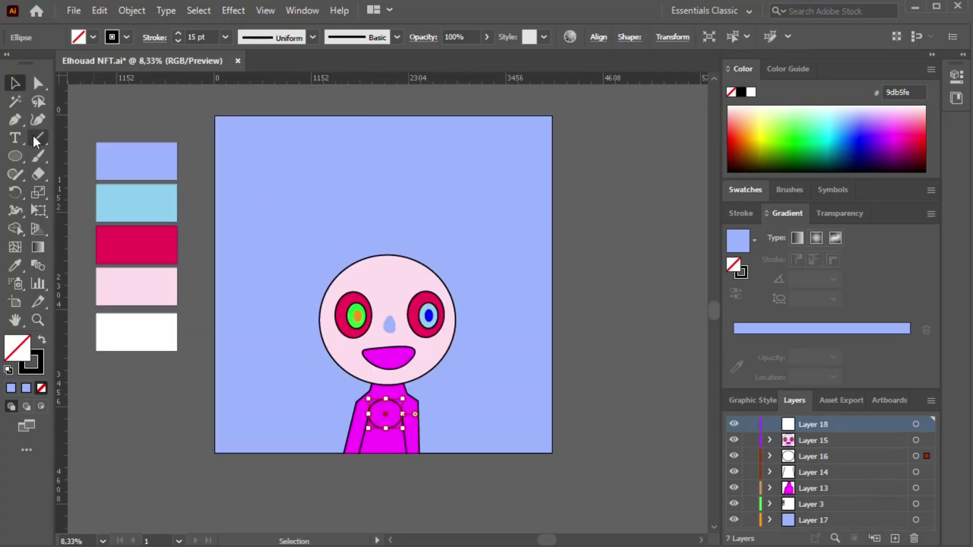
left_click(38, 120)
left_click(427, 276)
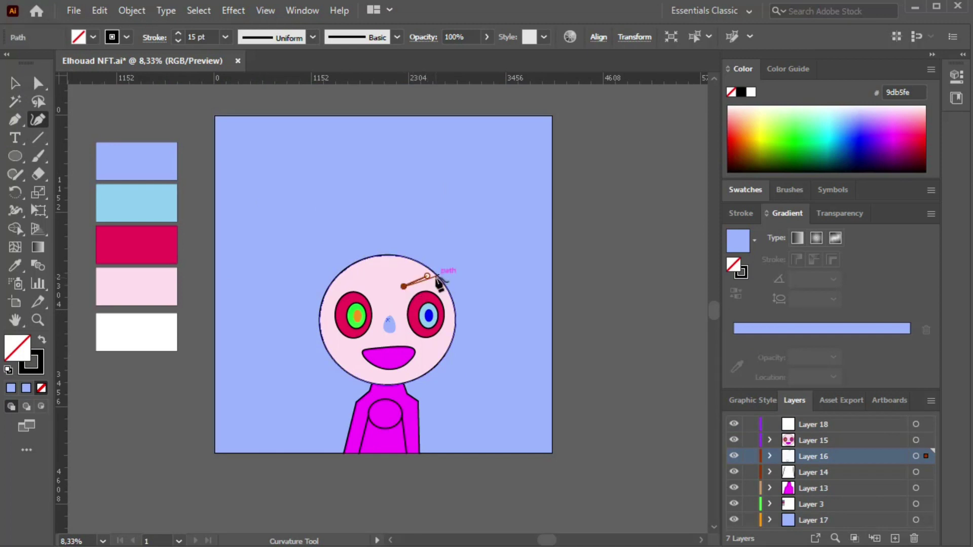
left_click(403, 287)
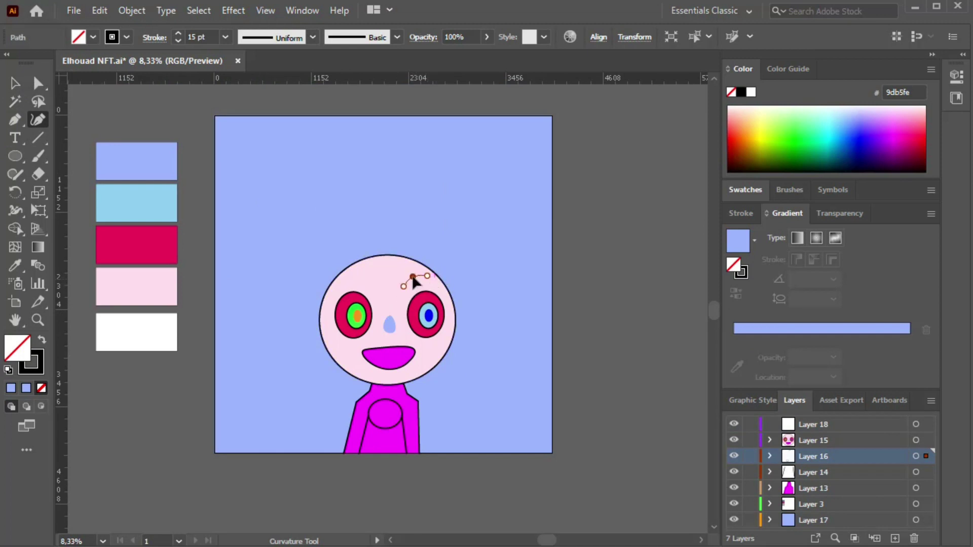
key("Escape")
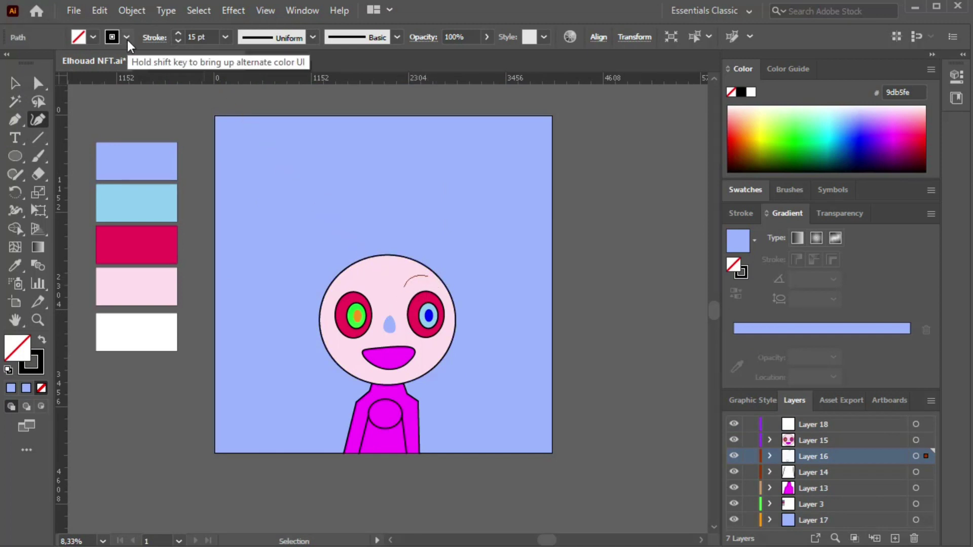
left_click(404, 287)
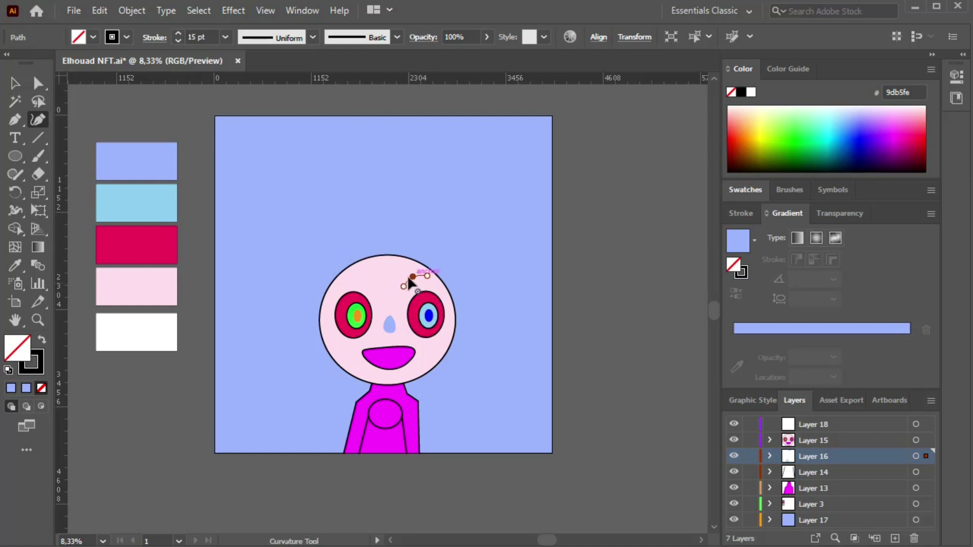
key("v")
Move Layer 16 above Layer 15 and set the eyebrow's stroke weight to 33 pt.
left_click_drag(851, 458, 836, 439)
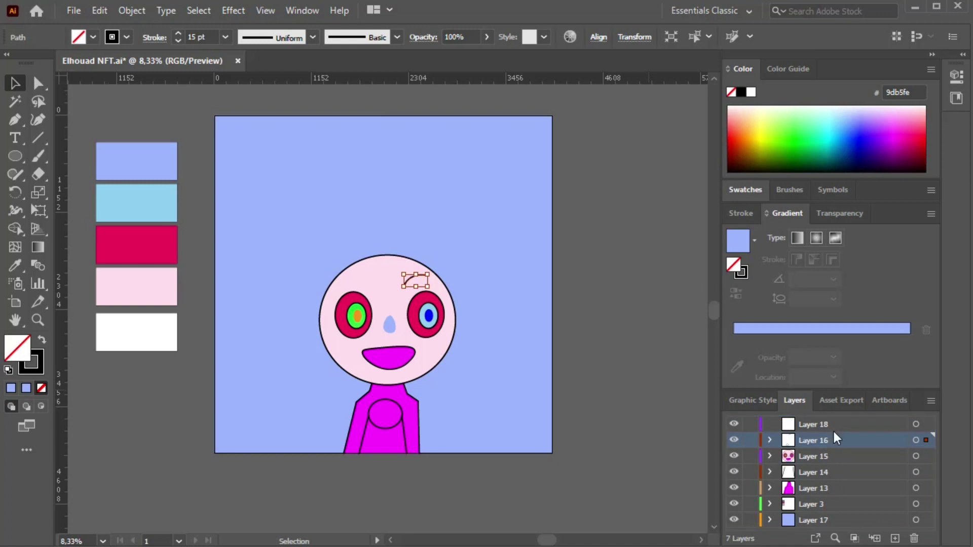
left_click(181, 33)
left_click(182, 33)
left_click(182, 33)
left_click(170, 128)
Try to move a copy of the eyebrow on the forehead.
left_click(423, 277)
mouse_move(420, 279)
left_mouse_down()
mouse_move(434, 272)
mouse_move(421, 284)
left_mouse_up()
left_click(421, 285)
left_click(419, 284)
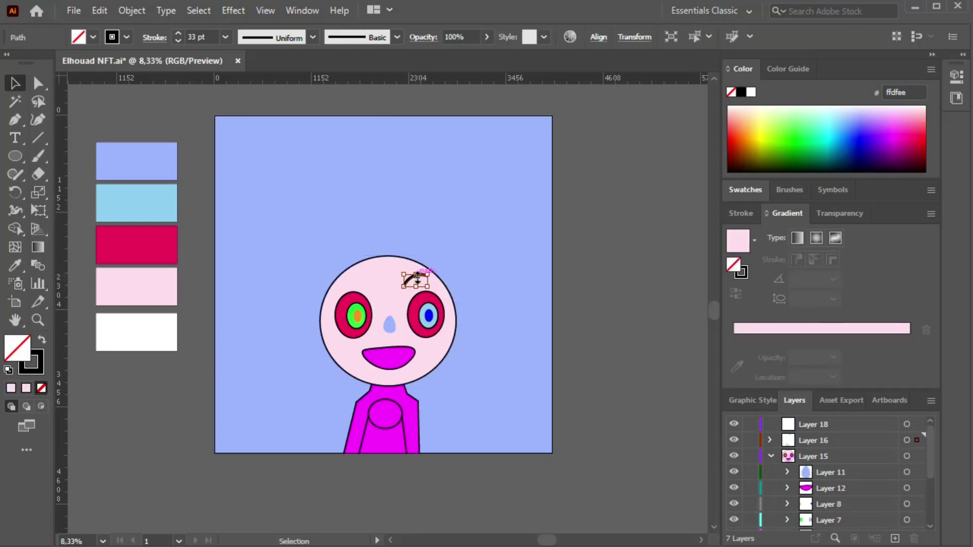
left_click_drag(420, 284, 421, 283)
left_click(420, 283)
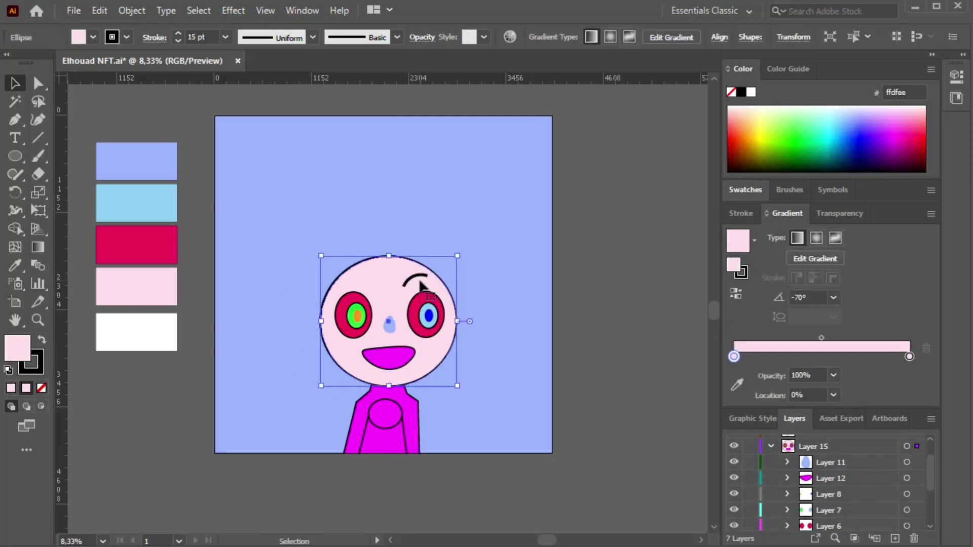
Hide the empty Layer 18, expand Layer 16, and select only the eyebrow path in it.
scroll(839, 467, "up", 2)
left_click(907, 459)
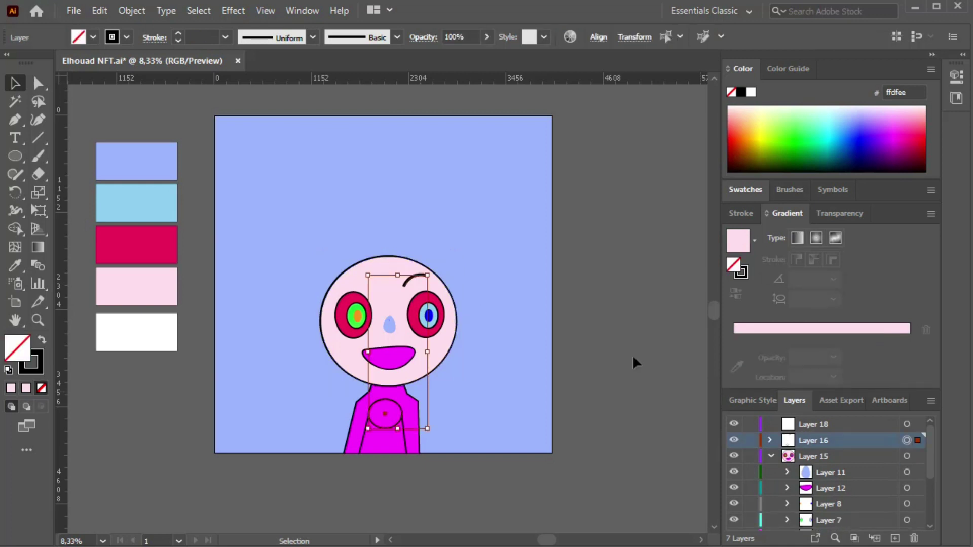
left_click(907, 426)
left_click(733, 424)
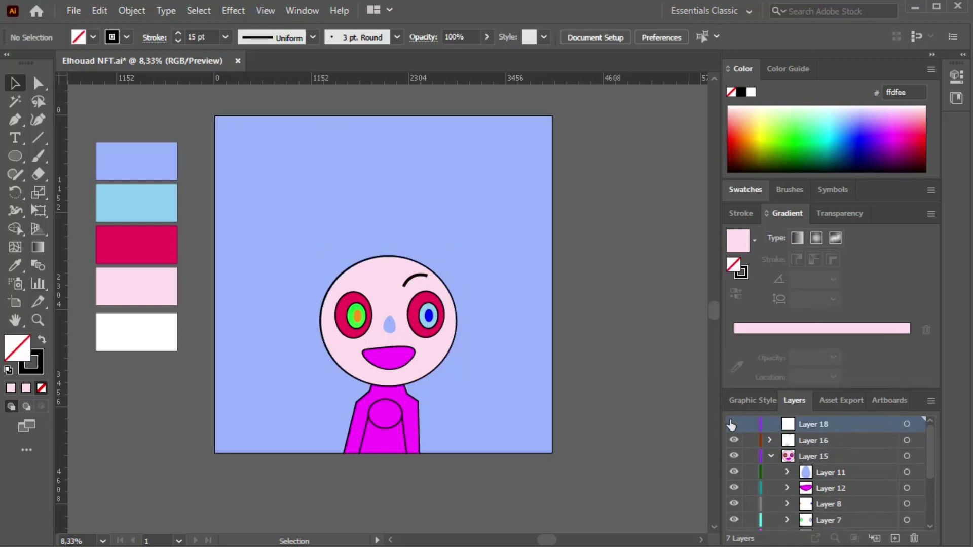
left_click(734, 440)
left_click(733, 441)
left_click(831, 440)
left_click(771, 439)
left_click(907, 456)
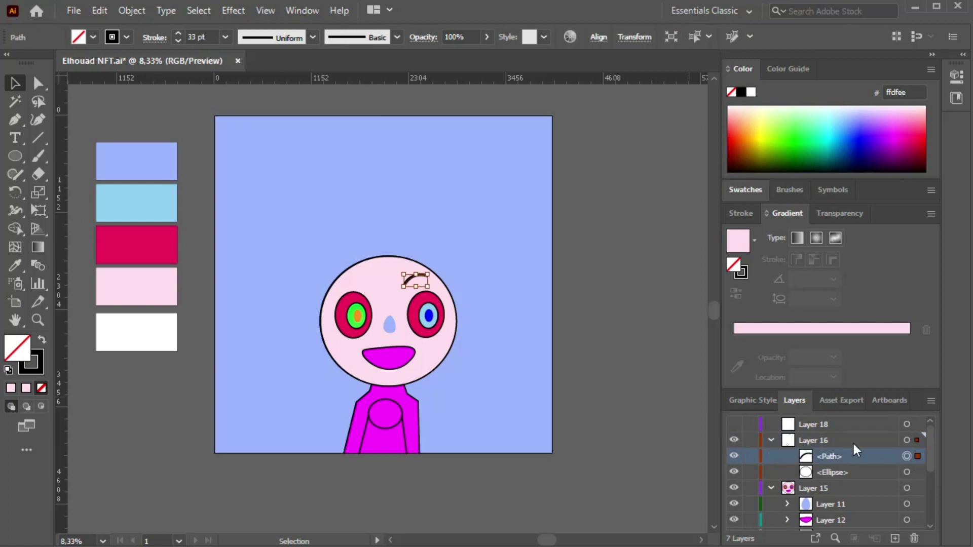
Duplicate the eyebrow, mirror the copy horizontally, and place it above the green eye.
mouse_move(409, 284)
left_mouse_down()
mouse_move(430, 278)
mouse_move(413, 278)
mouse_move(419, 284)
left_mouse_up()
left_click(419, 284)
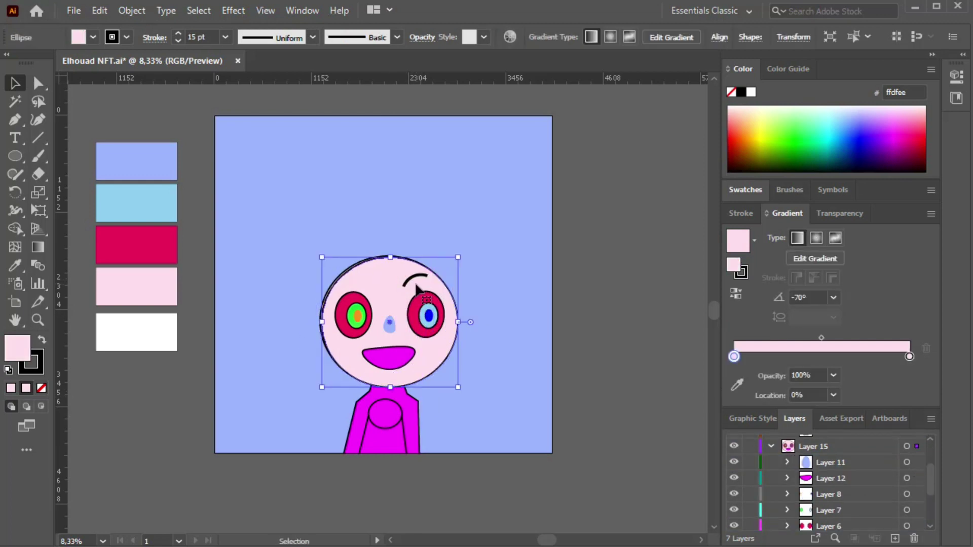
left_click(410, 283)
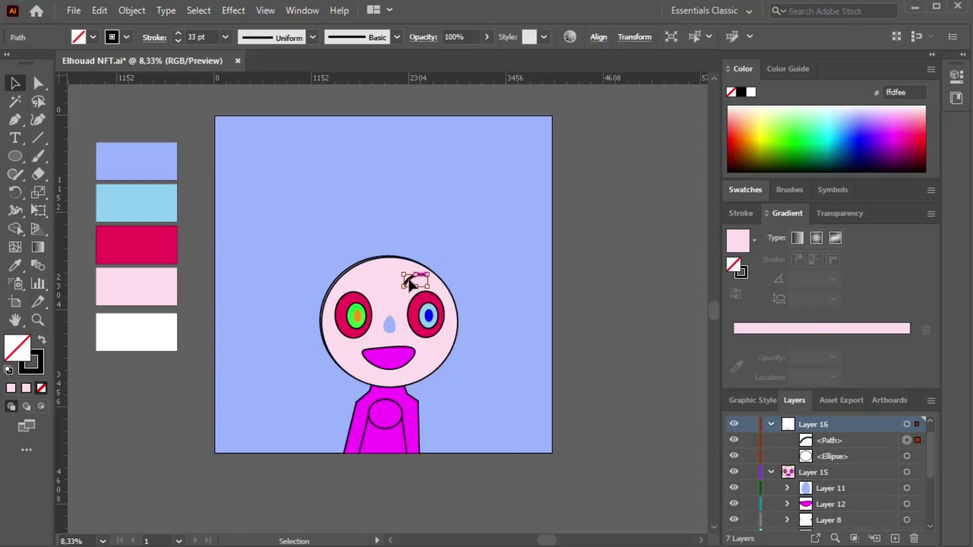
left_click_drag(410, 284, 372, 284)
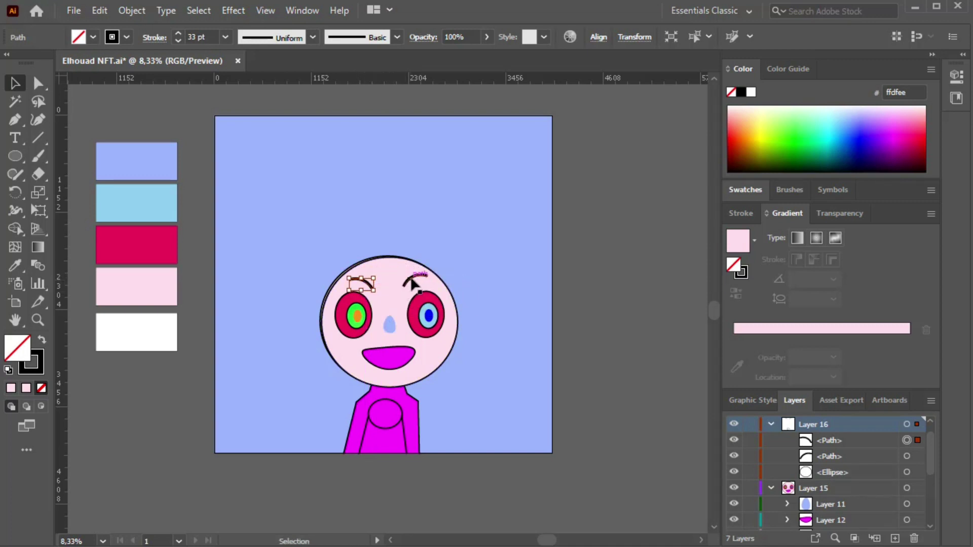
Expand Layer 5 and hide the upper of its two head ellipses, leaving nothing selected.
left_click(410, 278)
scroll(805, 462, "down", 2)
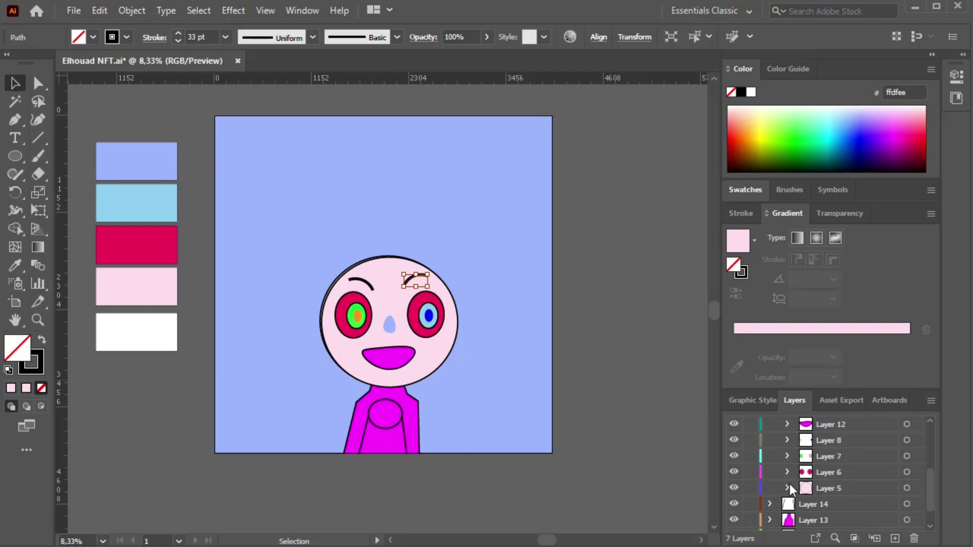
left_click(787, 488)
scroll(790, 483, "down", 2)
left_click(734, 456)
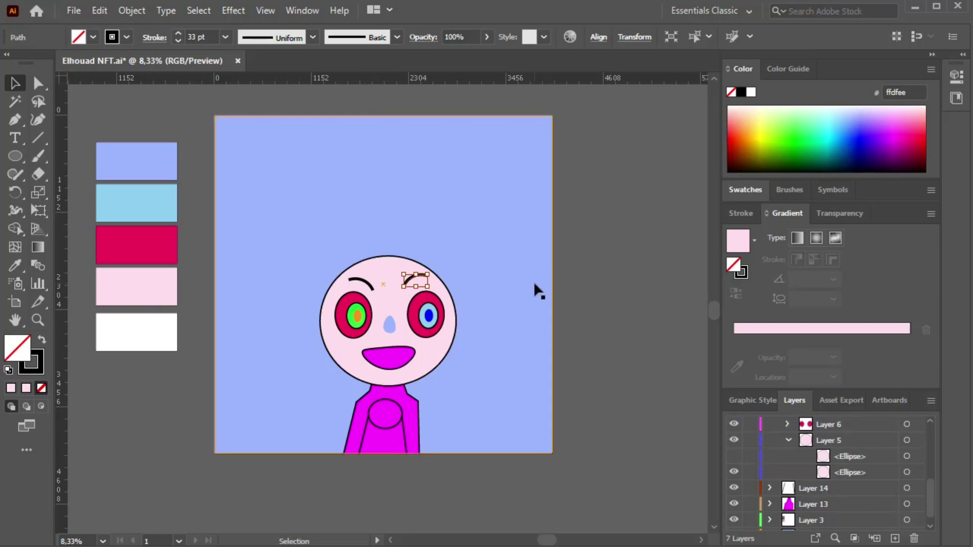
left_click(261, 207)
Fill the unfilled ellipse on the character's chest with yellow (ffff00) and deselect it.
left_click(400, 413)
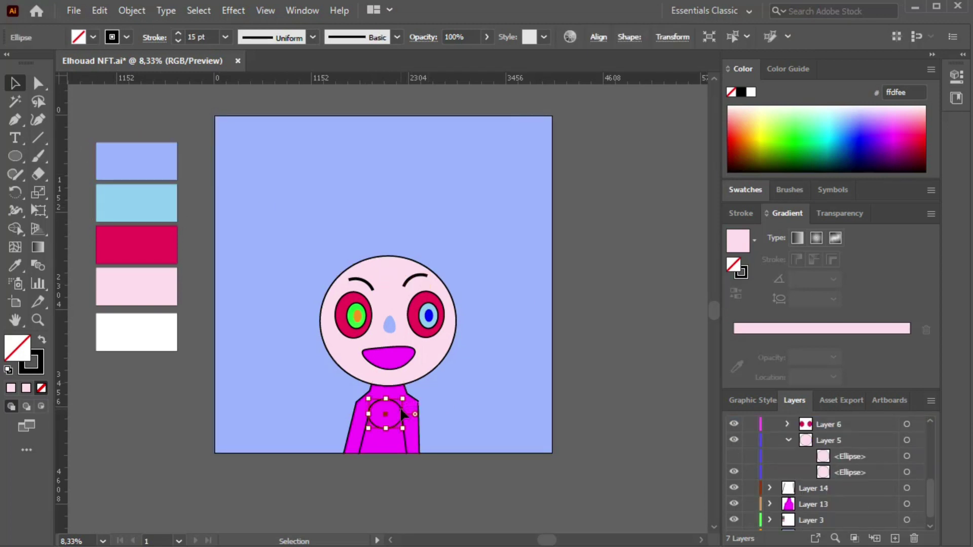
scroll(795, 433, "up", 5)
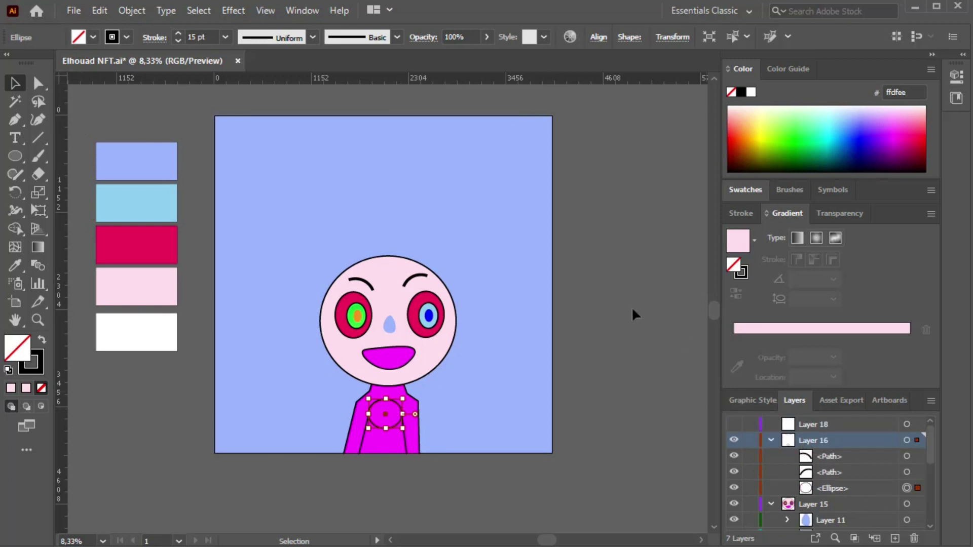
left_click(94, 37)
left_click(63, 63)
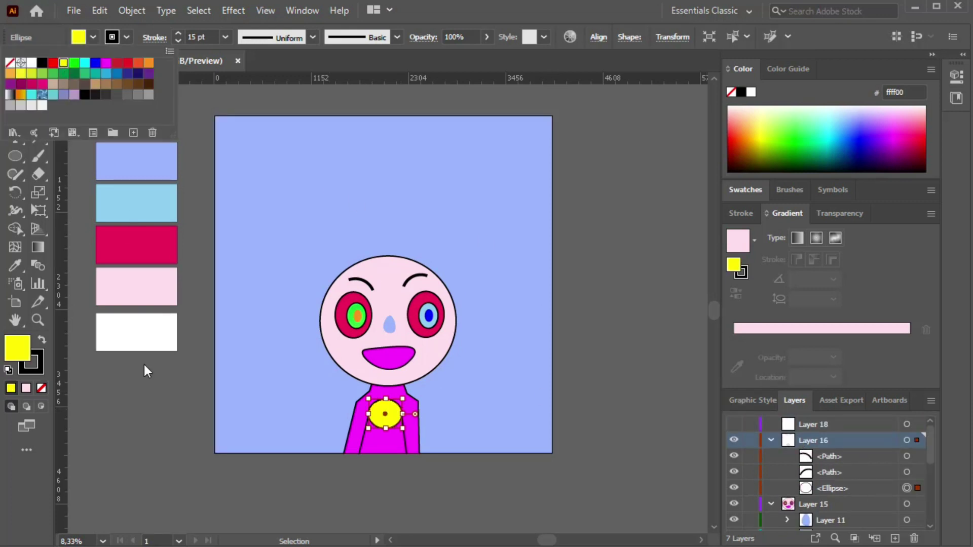
left_click(142, 450)
left_click(144, 449)
scroll(127, 407, "up", 2)
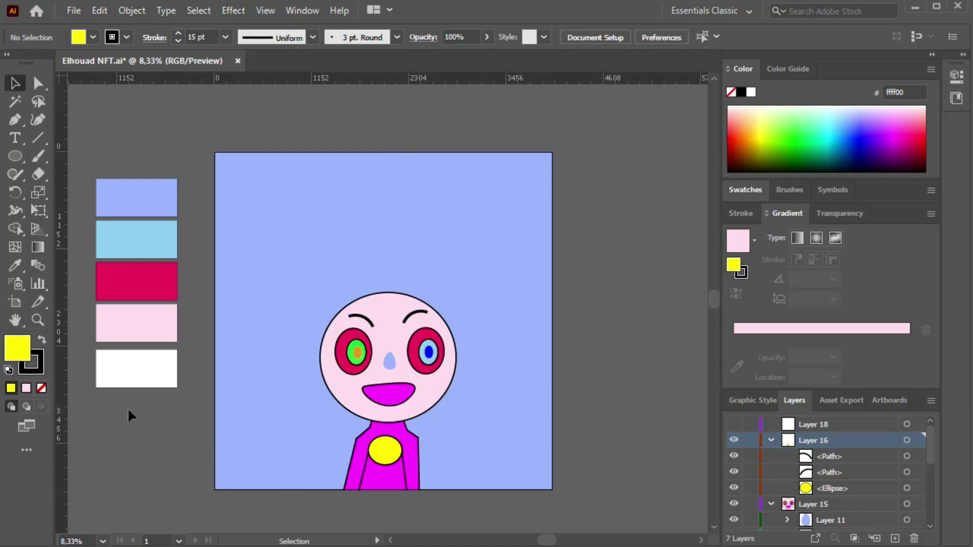
scroll(101, 284, "left", 2)
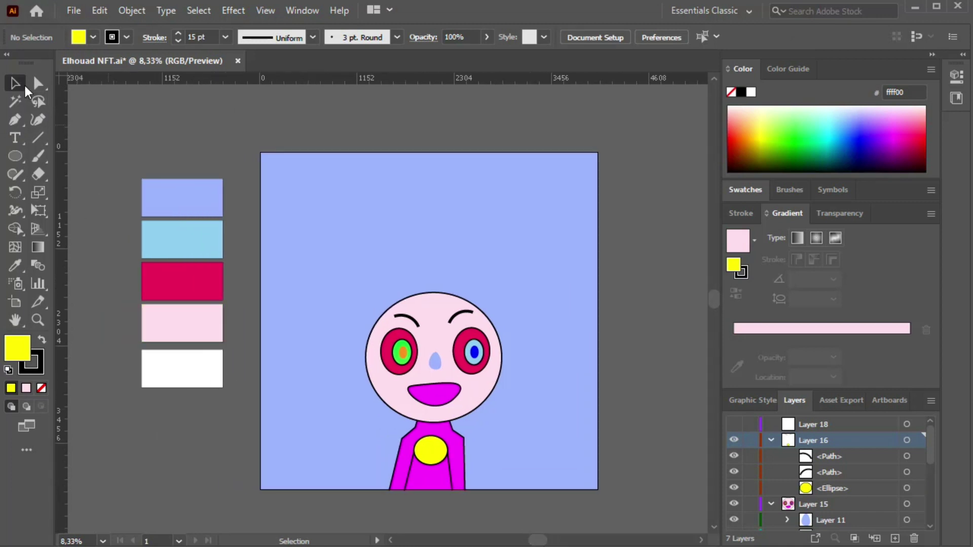